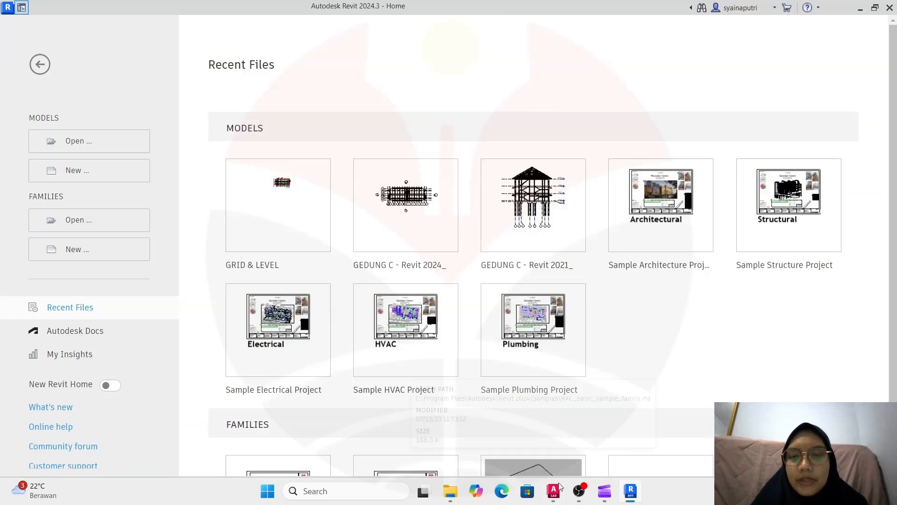
- Switch to AutoCAD and examine the layout and axis bubbles of the first floor plan in Denah BC_lt1
mouse_move(553, 490)
left_click(434, 443)
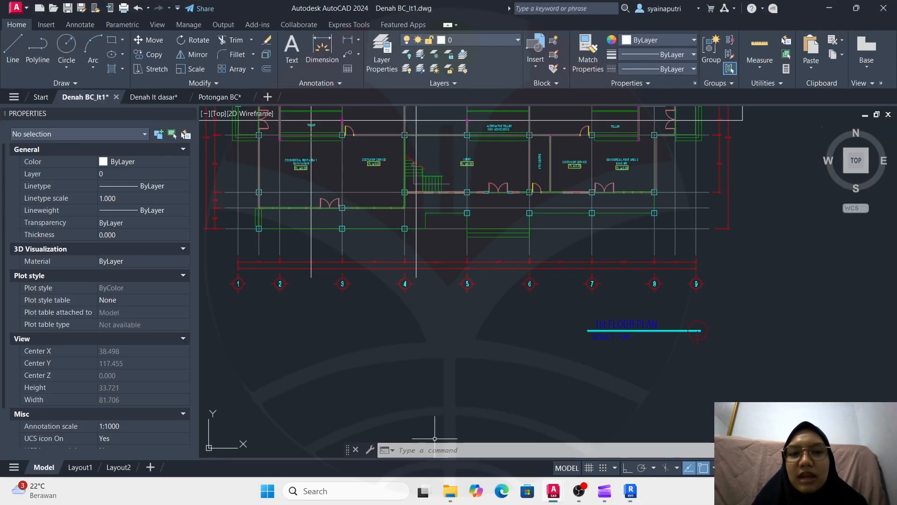
middle_click_drag(452, 369, 546, 423)
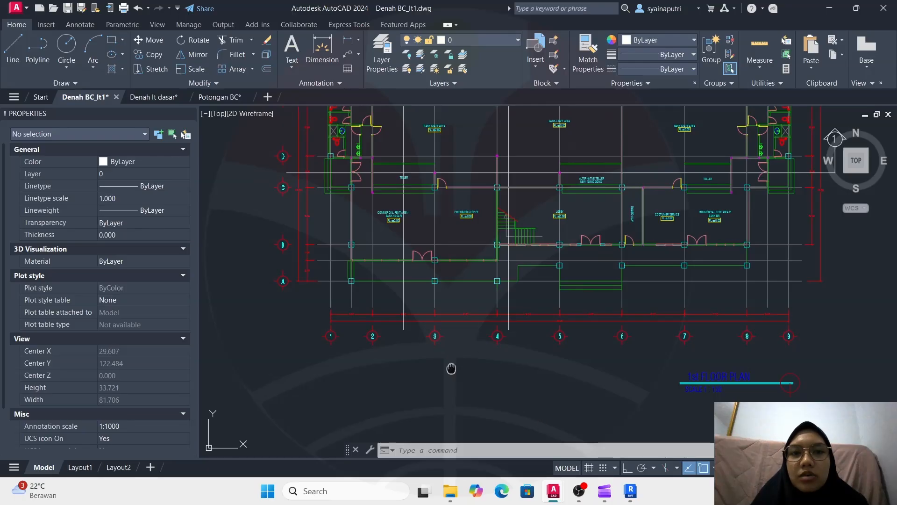
middle_click_drag(452, 369, 459, 397)
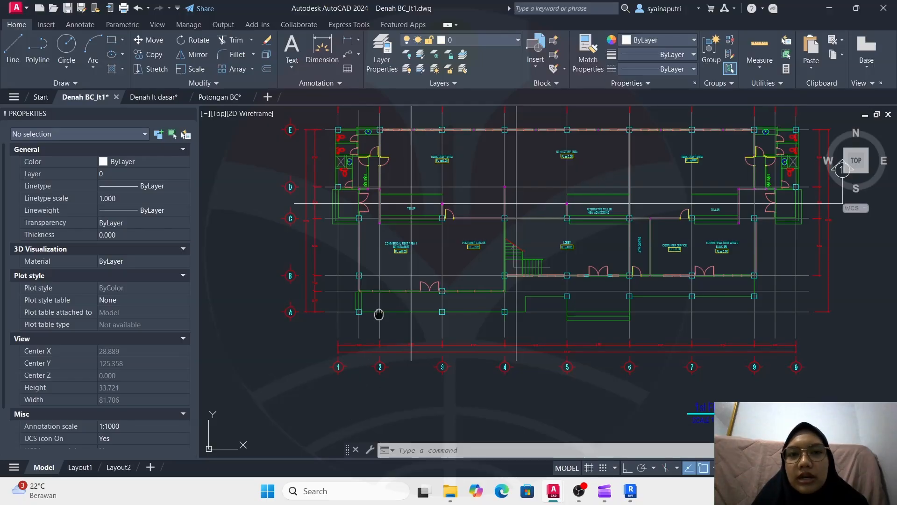
middle_click_drag(378, 313, 371, 338)
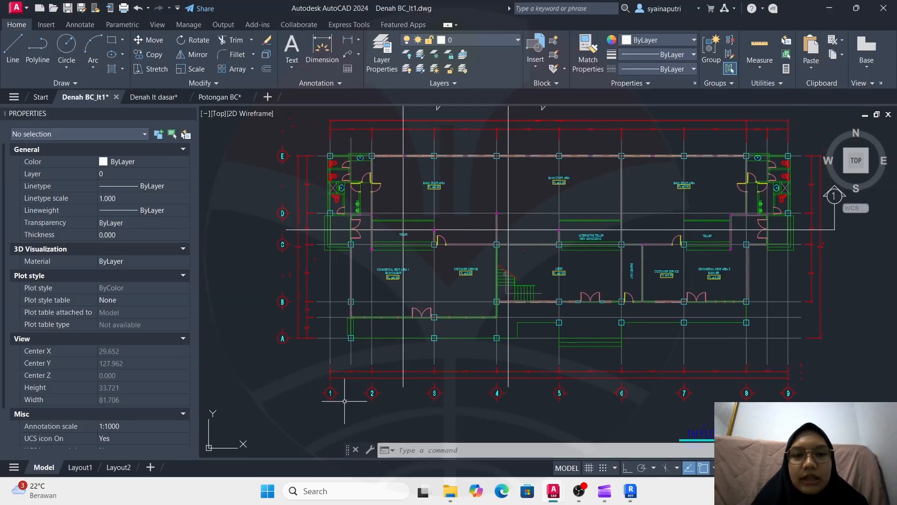
middle_click_drag(411, 400, 402, 380)
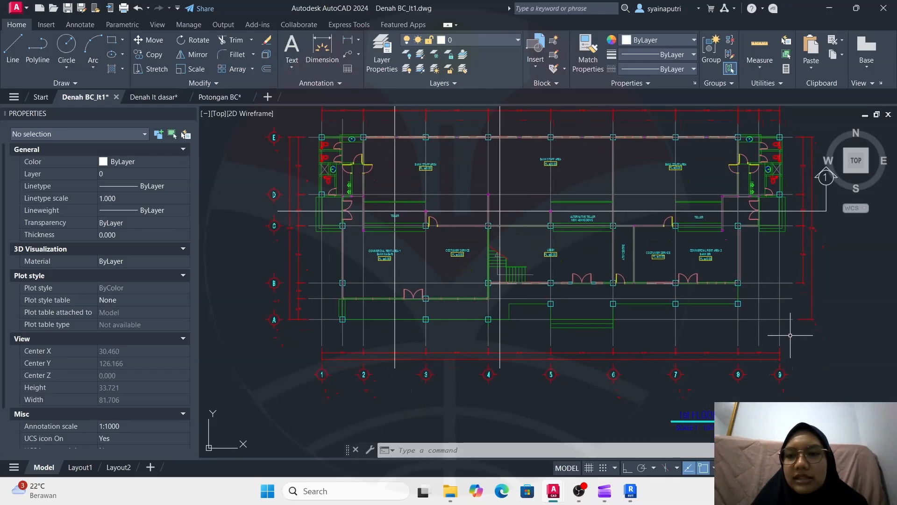
- Select the vertical and horizontal grid lines across the whole first floor plan to highlight them
left_click(789, 320)
left_click(745, 336)
mouse_move(781, 334)
left_mouse_down()
mouse_move(608, 346)
mouse_move(323, 339)
left_mouse_up()
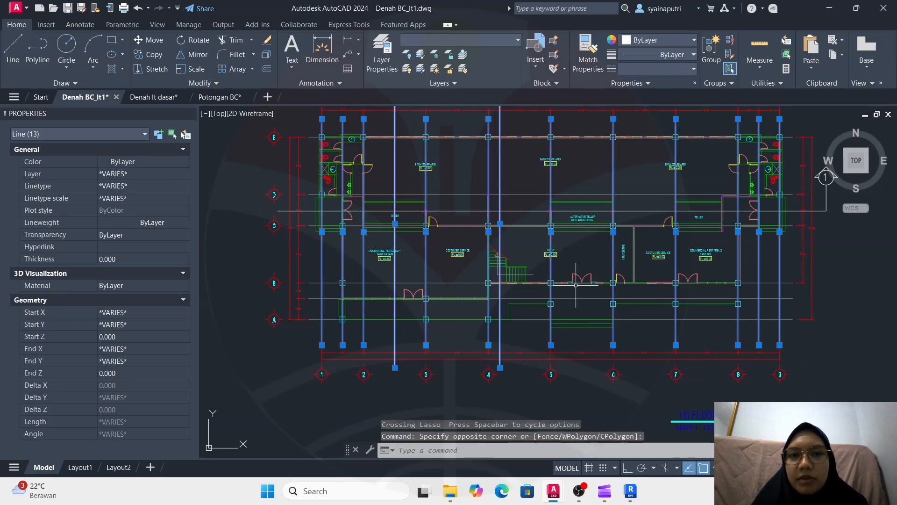
left_click(792, 130)
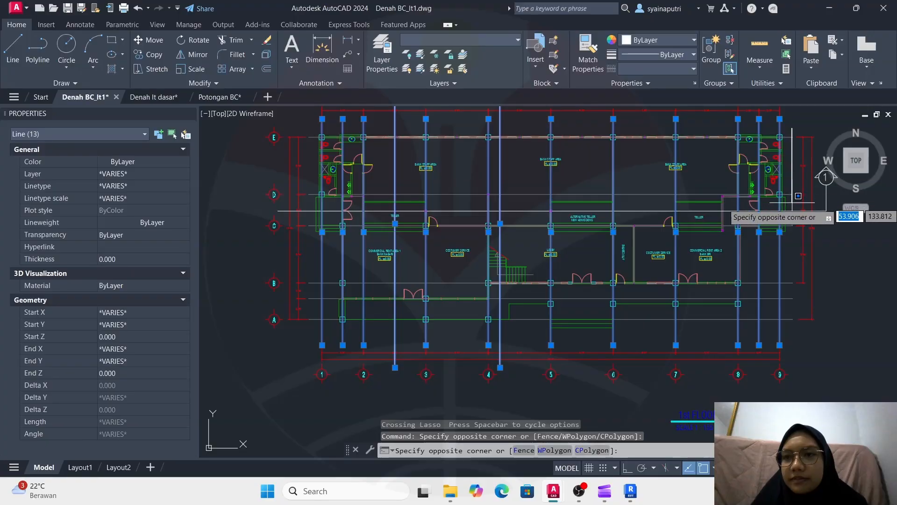
left_click(795, 325)
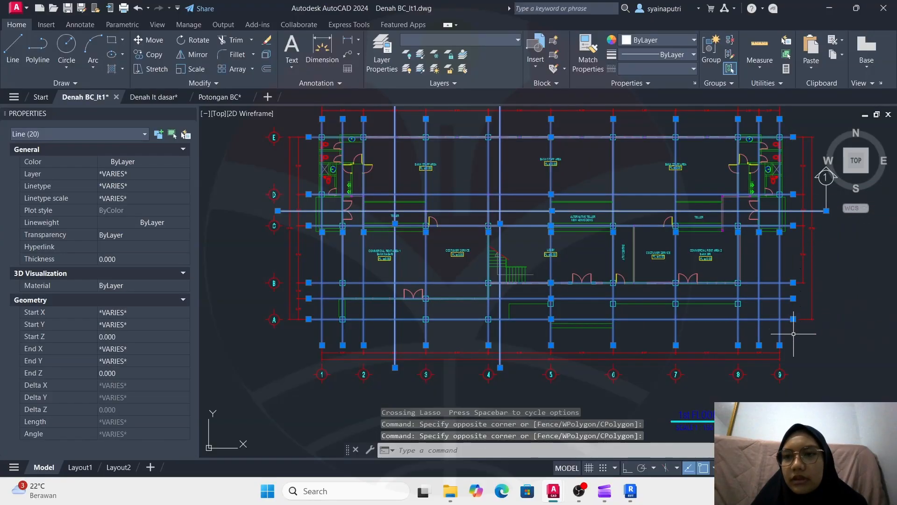
middle_click_drag(817, 329, 770, 360)
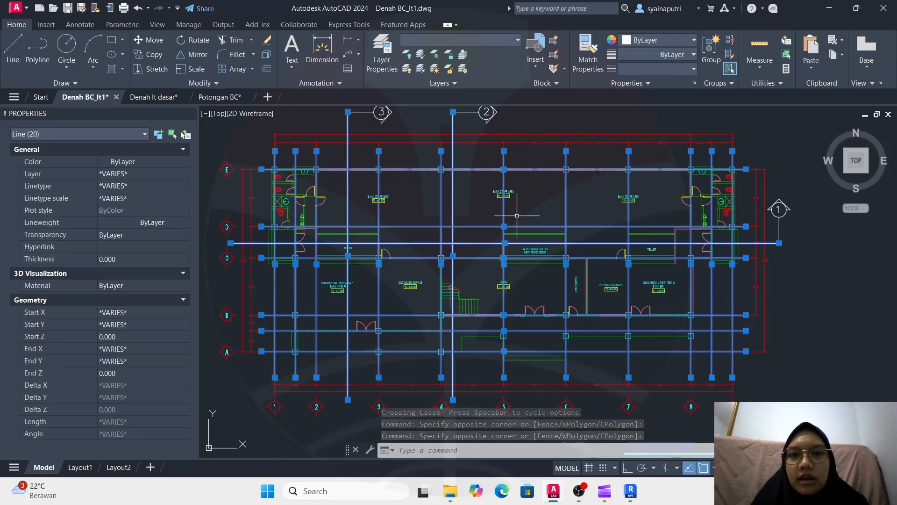
- Examine how grid line 5 runs from its axis bubble through the columns near the lobby
scroll(492, 283, "up", 6)
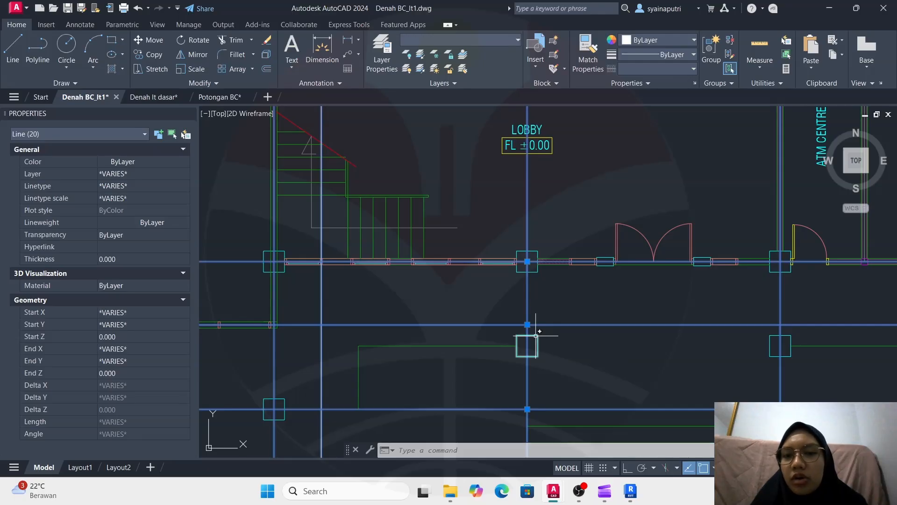
scroll(534, 334, "down", 5)
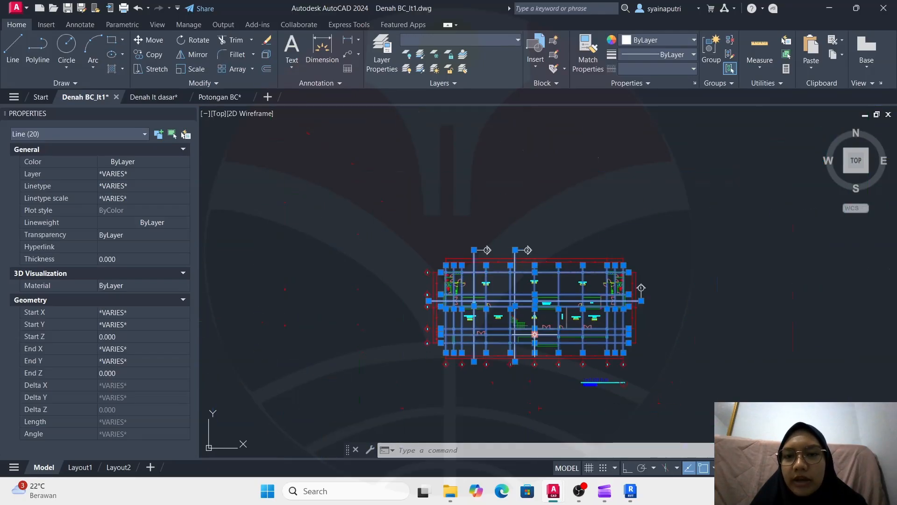
scroll(534, 386, "up", 5)
scroll(542, 292, "down", 3)
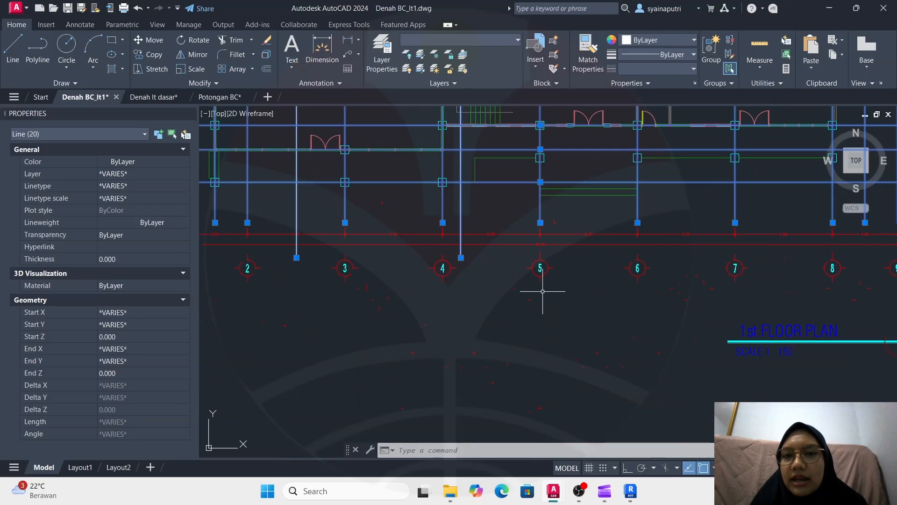
scroll(542, 275, "down", 2)
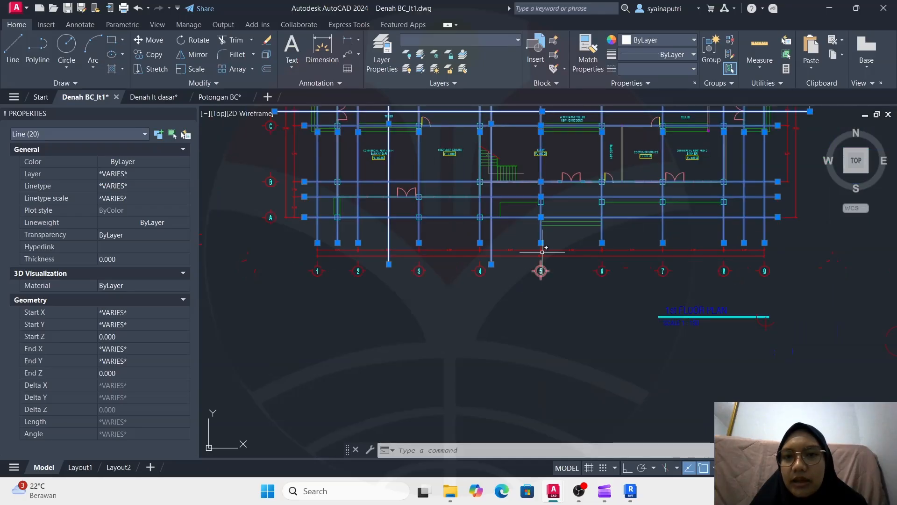
scroll(542, 204, "up", 4)
middle_click_drag(544, 211, 550, 284)
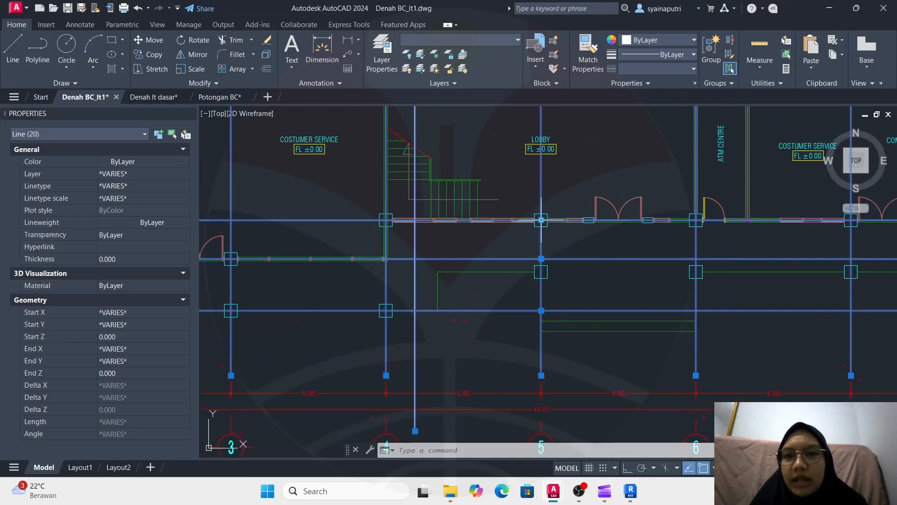
scroll(540, 345, "down", 5)
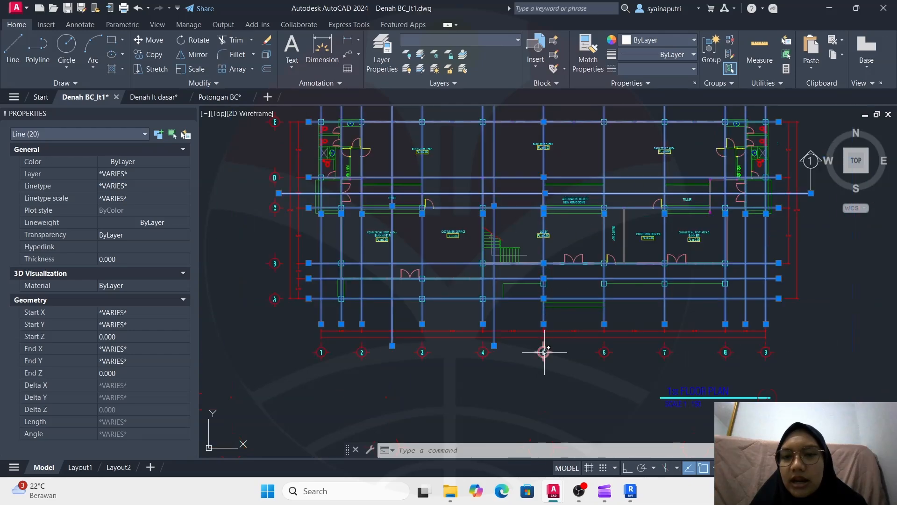
- Trace grid line B from its axis bubble to the column at grid line 5, and clear the grid line selection
scroll(545, 365, "up", 5)
scroll(544, 360, "down", 2)
middle_click_drag(513, 283, 715, 289)
scroll(317, 202, "up", 4)
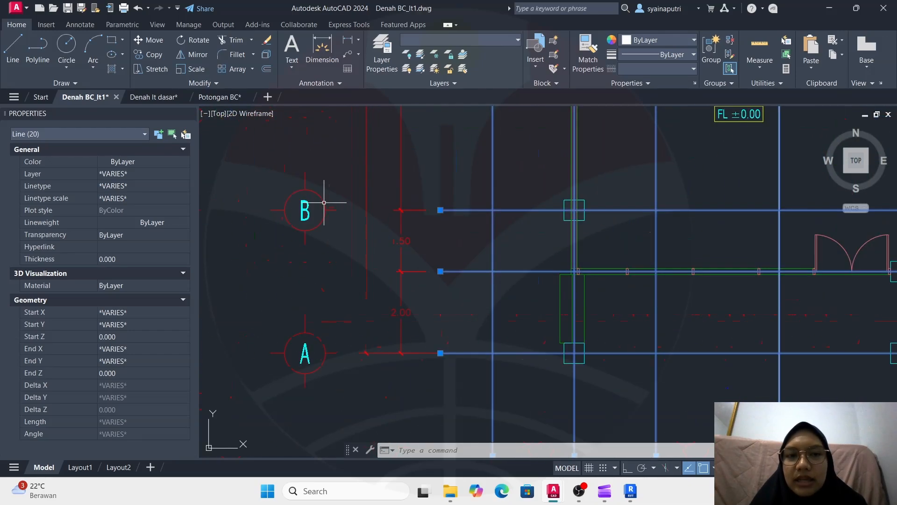
scroll(315, 202, "down", 6)
scroll(584, 204, "up", 4)
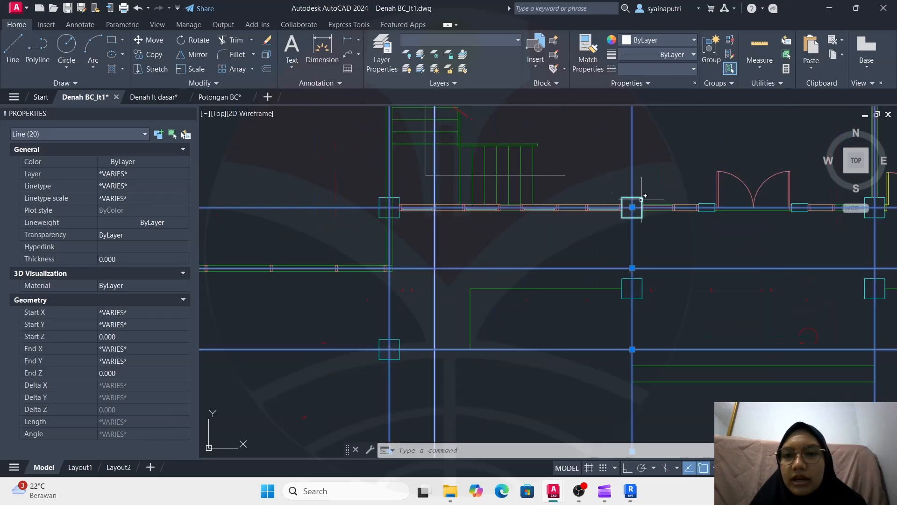
scroll(642, 200, "down", 3)
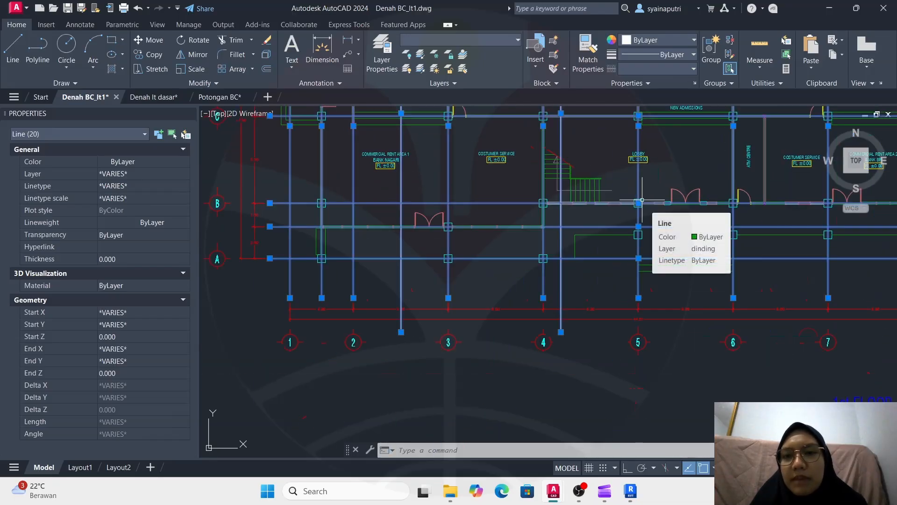
scroll(642, 200, "up", 3)
scroll(642, 200, "up", 2)
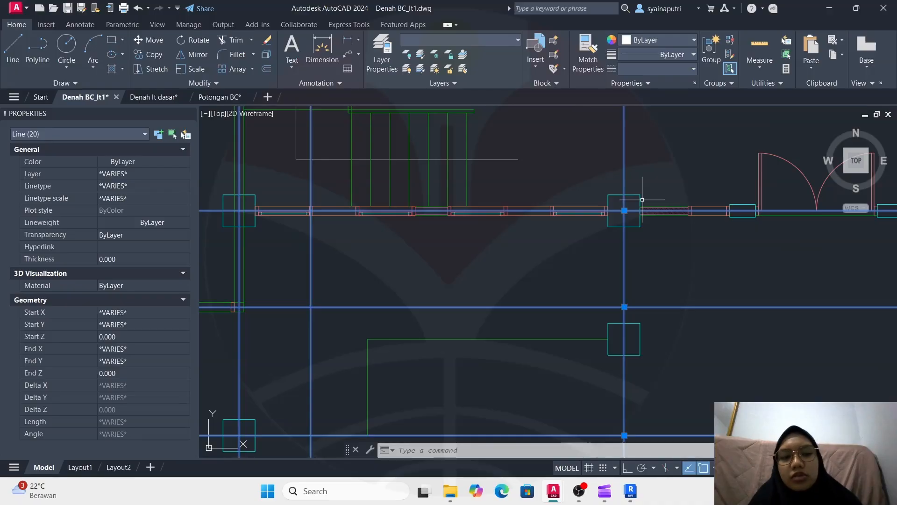
left_click(642, 200)
key("Escape")
- Examine the whole floor plan and the corner with the toilets between grid lines C and E
scroll(642, 200, "down", 6)
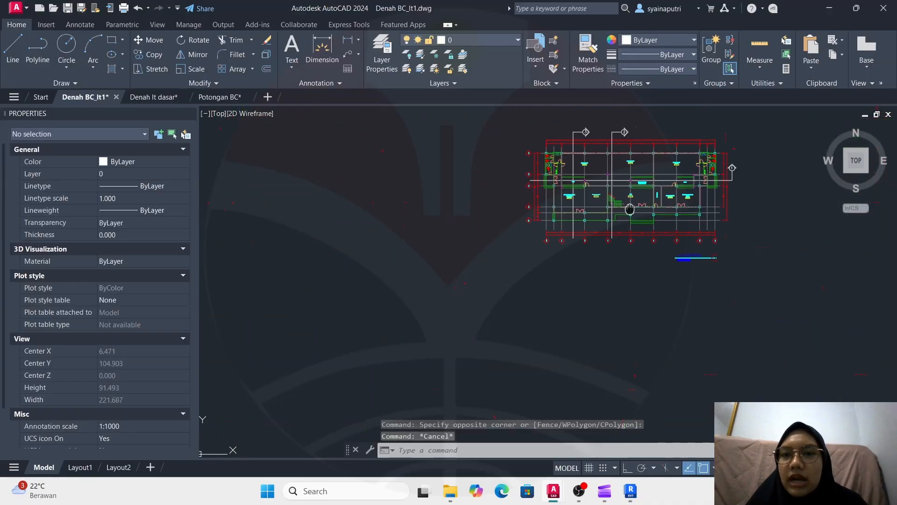
scroll(532, 259, "up", 8)
scroll(543, 226, "down", 4)
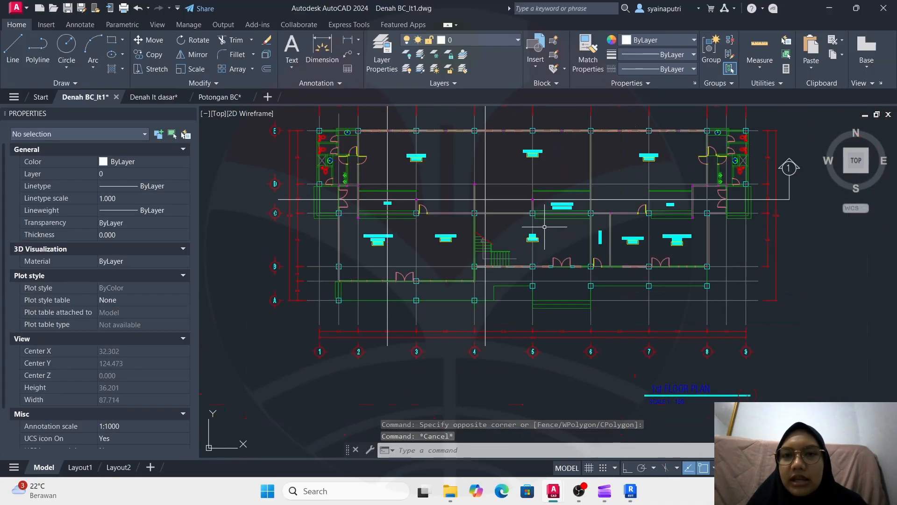
middle_click_drag(544, 227, 545, 267)
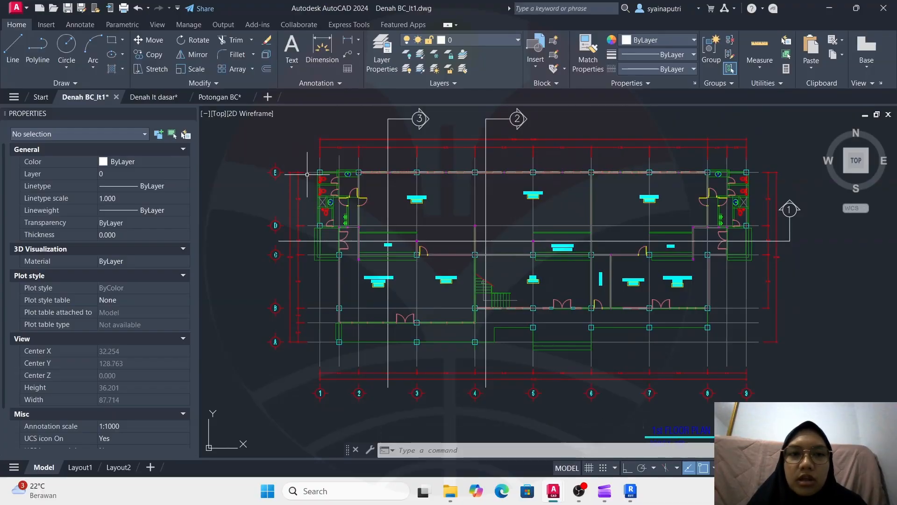
scroll(309, 162, "up", 5)
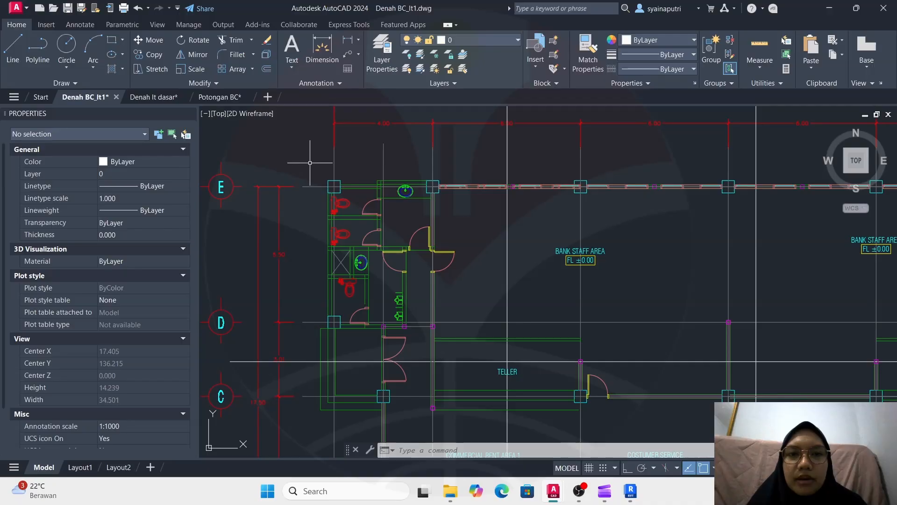
scroll(310, 166, "down", 5)
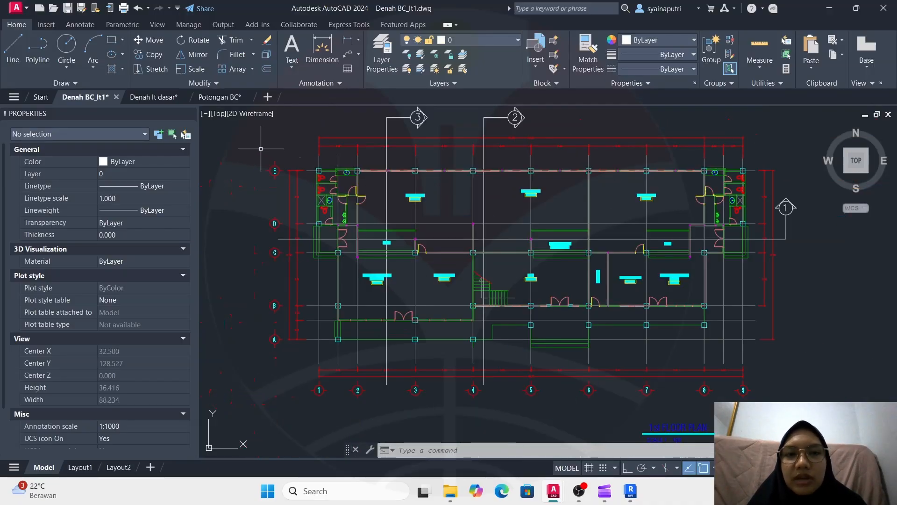
- Bring up the Potongan BC section drawing and examine the level marks at Lantai 1 and ground level
left_click(231, 97)
middle_click_drag(511, 327, 508, 244)
scroll(528, 287, "up", 5)
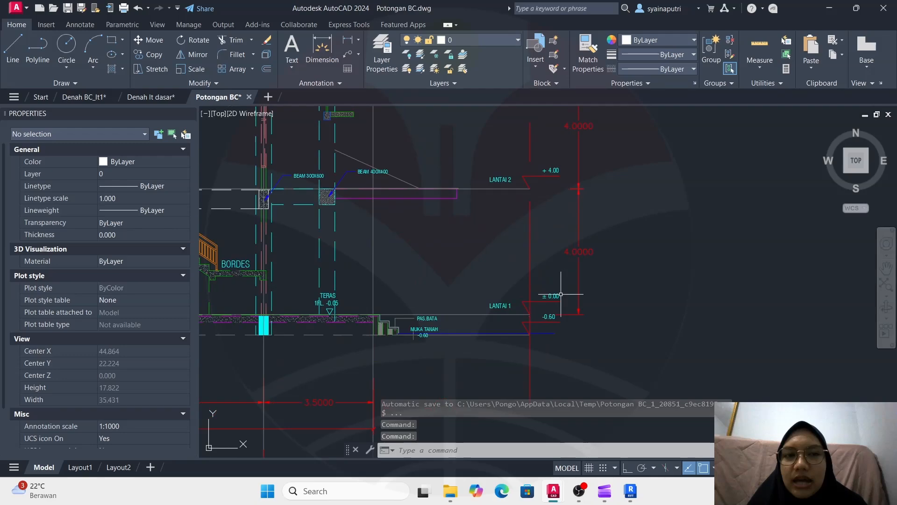
scroll(544, 303, "down", 3)
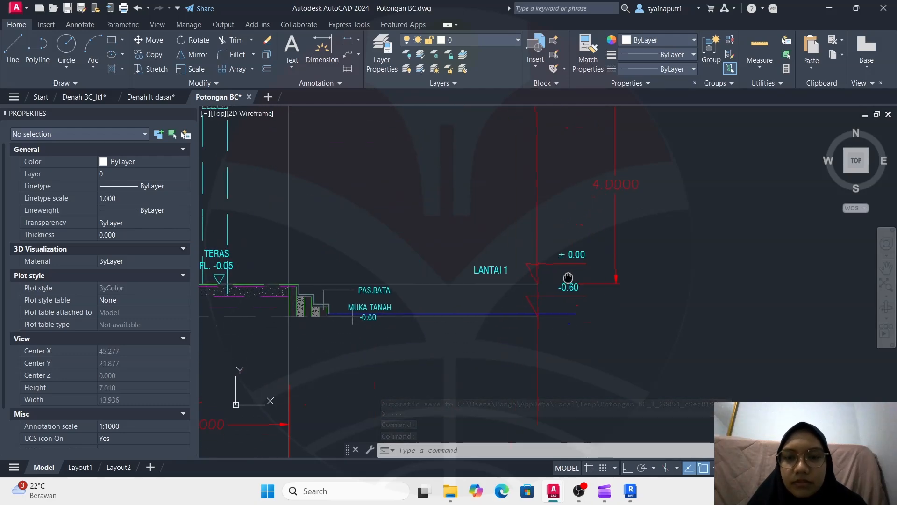
scroll(572, 255, "down", 3)
scroll(542, 257, "down", 4)
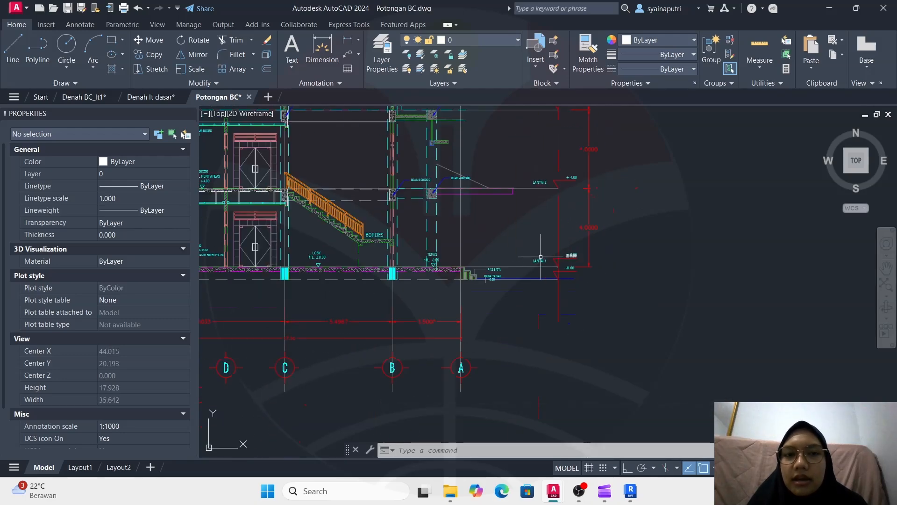
scroll(514, 234, "up", 3)
scroll(596, 307, "up", 6)
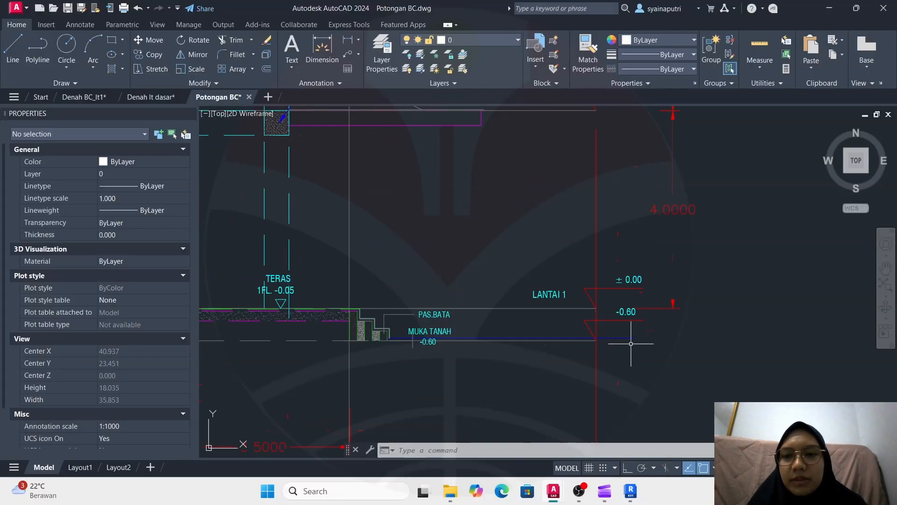
- Highlight the ±0.00 level mark and the line of the -0.60 mark beside Lantai 1
left_click(613, 228)
left_click(605, 262)
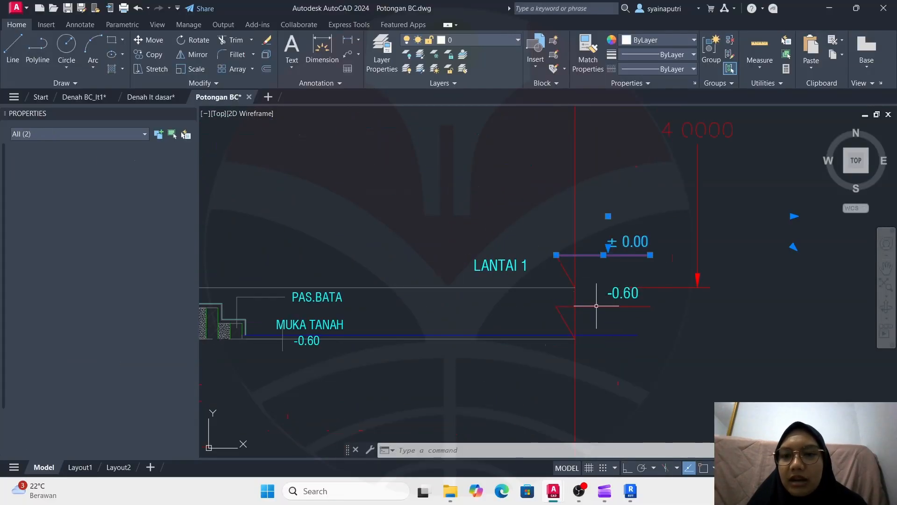
left_click(577, 321)
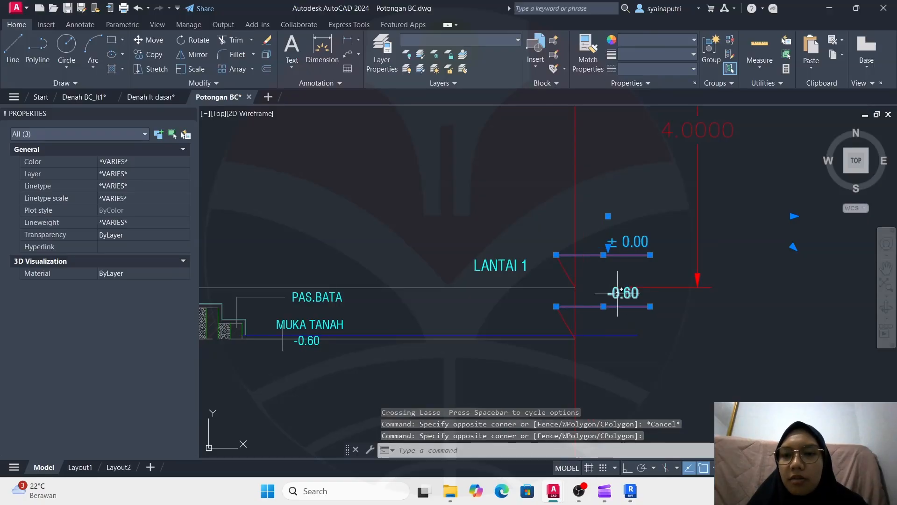
- Examine the Lantai 2 level mark and its height dimension above Lantai 1 in the section
scroll(627, 243, "down", 4)
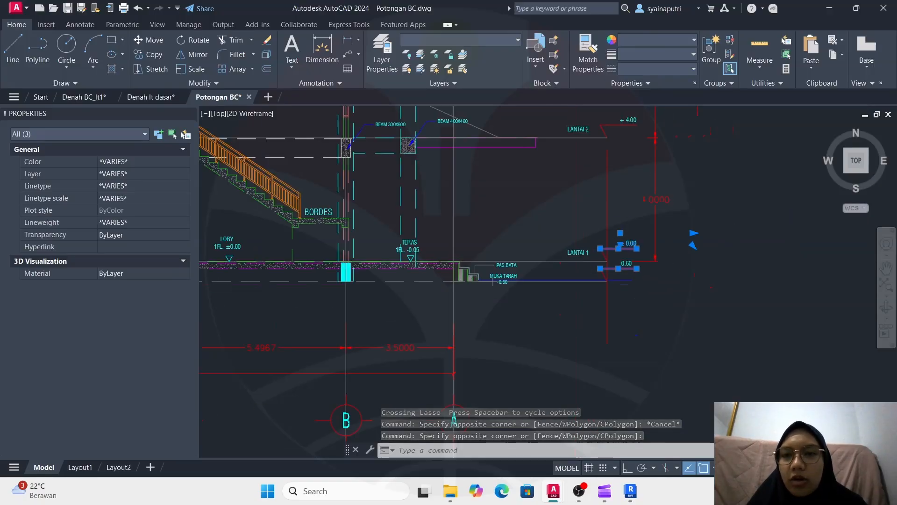
scroll(628, 243, "down", 3)
scroll(631, 192, "up", 8)
scroll(630, 191, "down", 2)
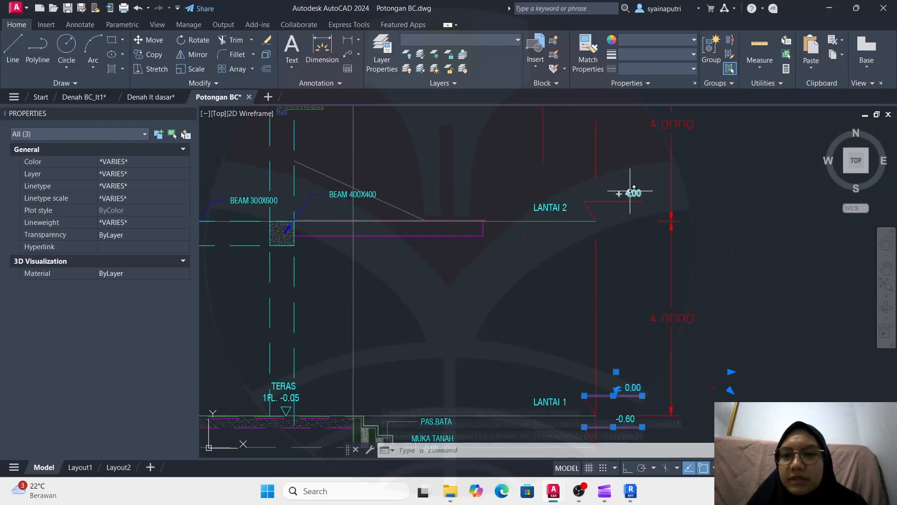
middle_click_drag(627, 213, 603, 362)
scroll(601, 152, "up", 5)
scroll(600, 152, "down", 8)
- Examine the uppermost level mark at the roof and its height dimension in the section
middle_click_drag(600, 153, 593, 236)
scroll(593, 243, "down", 8)
scroll(595, 257, "up", 10)
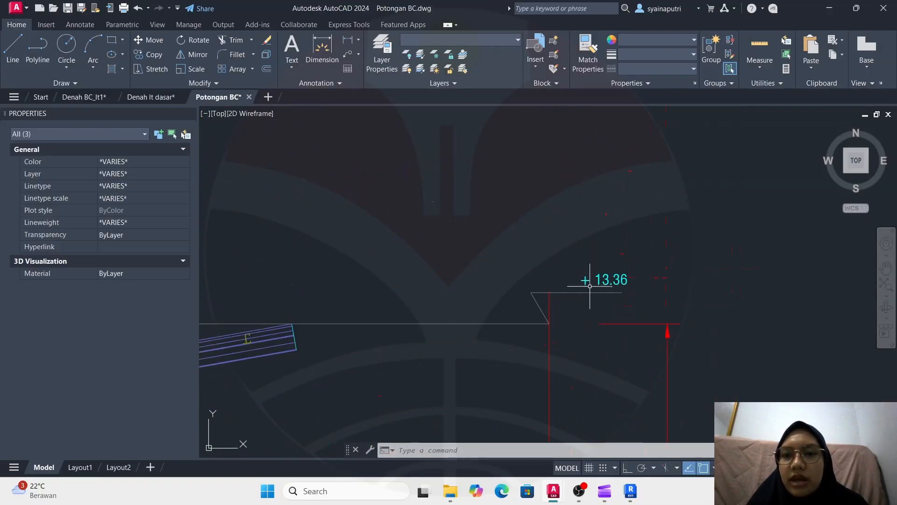
scroll(590, 286, "down", 8)
scroll(581, 250, "up", 10)
middle_click_drag(585, 366, 584, 188)
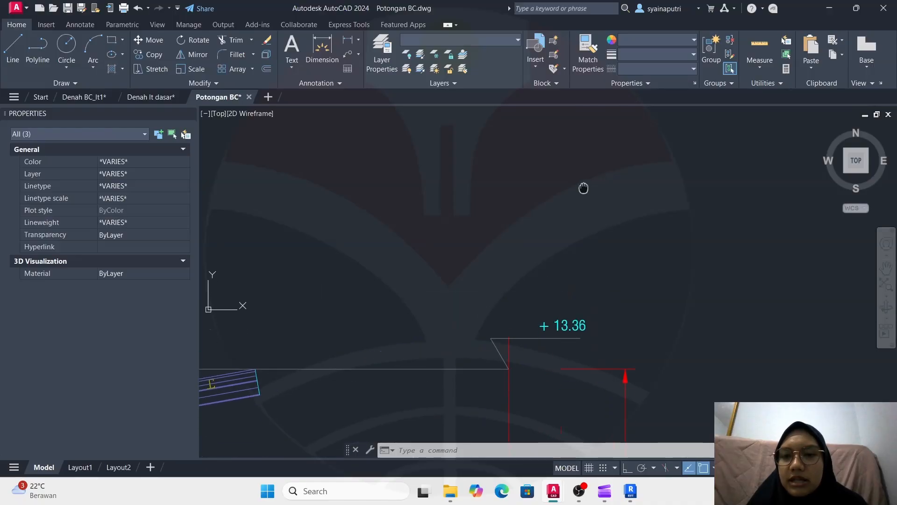
scroll(553, 336, "up", 1)
scroll(568, 392, "down", 5)
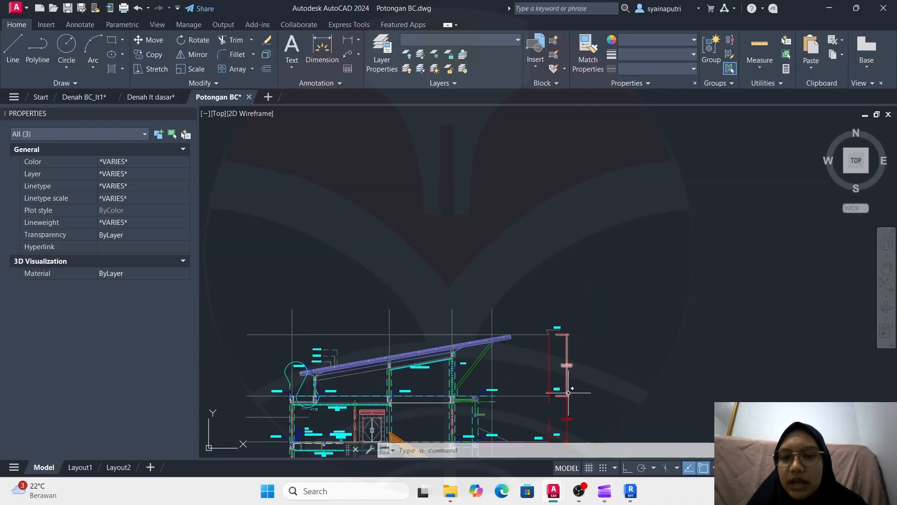
- Examine the ±0.00 and -0.60 level marks beside Lantai 1 in the section
middle_click_drag(568, 393, 570, 243)
key("Escape")
scroll(560, 346, "up", 7)
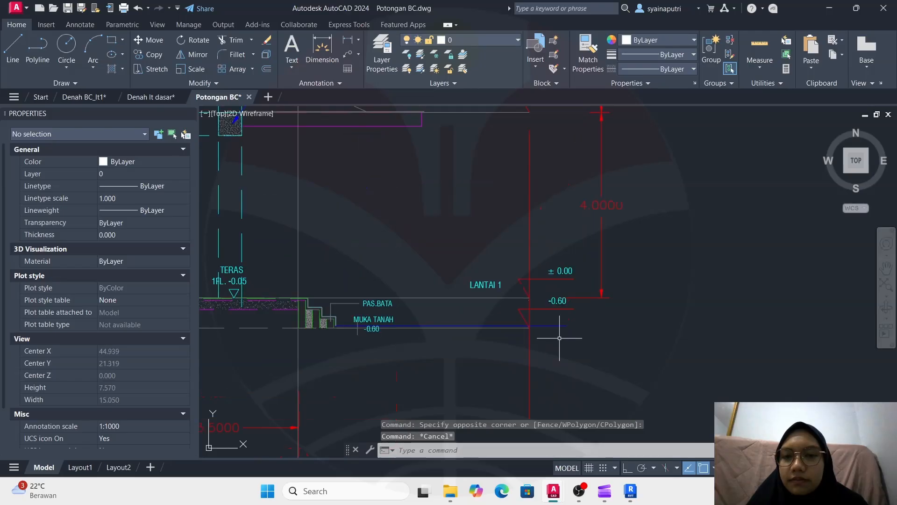
middle_click_drag(559, 340, 706, 360)
scroll(707, 360, "down", 2)
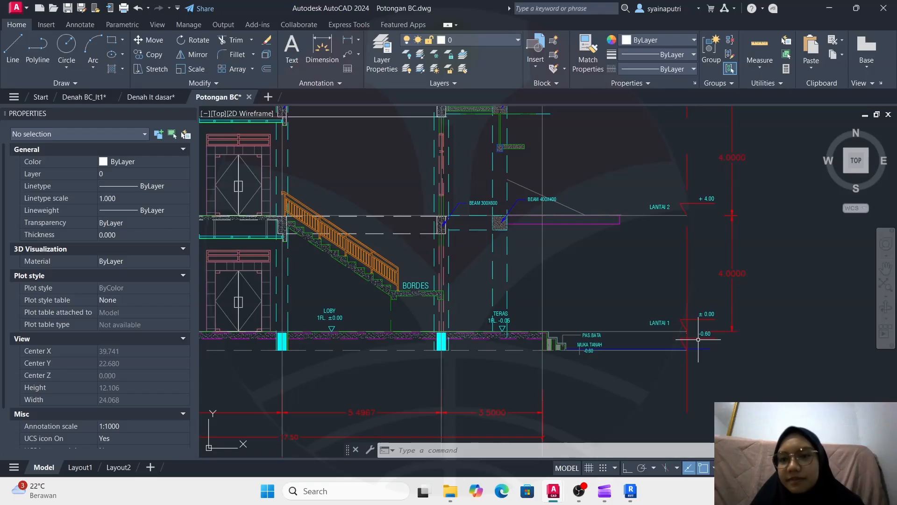
mouse_move(700, 314)
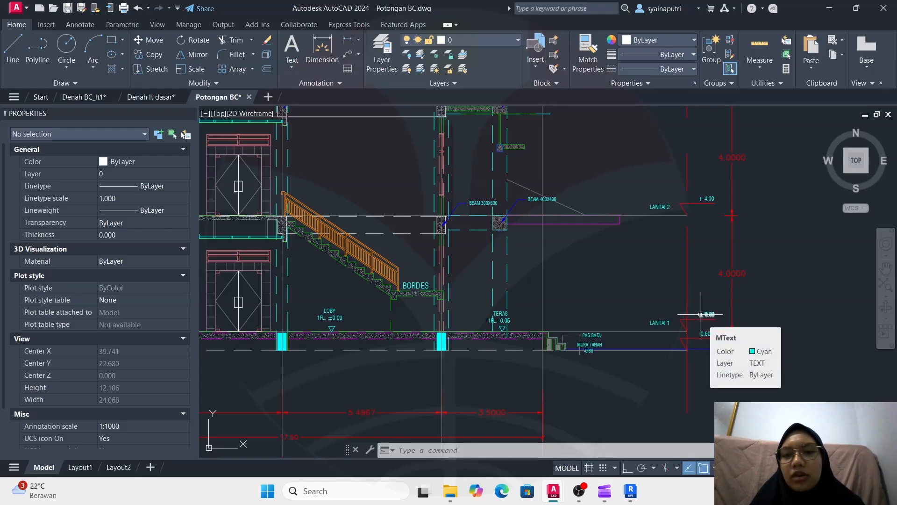
mouse_move(655, 323)
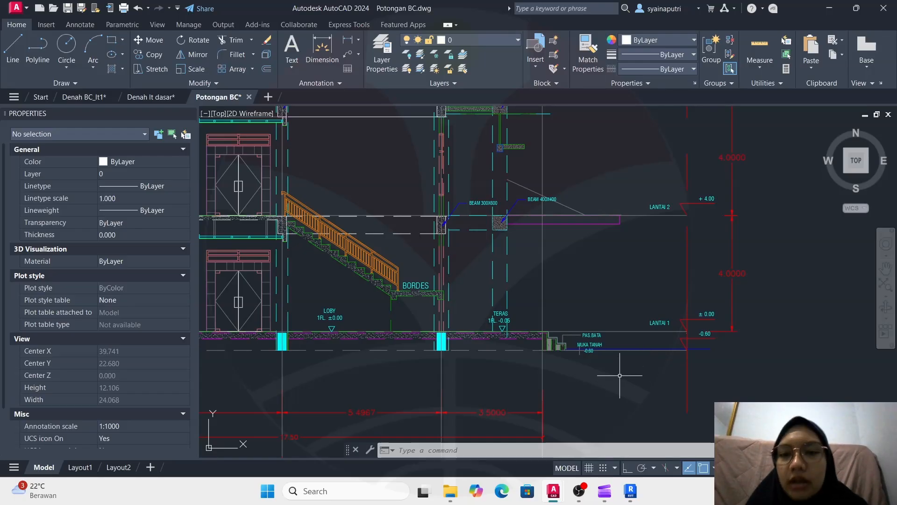
- Examine the Muka Tanah level label beside the terrace steps and compare it with the Lantai 1 level marks
middle_click_drag(620, 371, 622, 383)
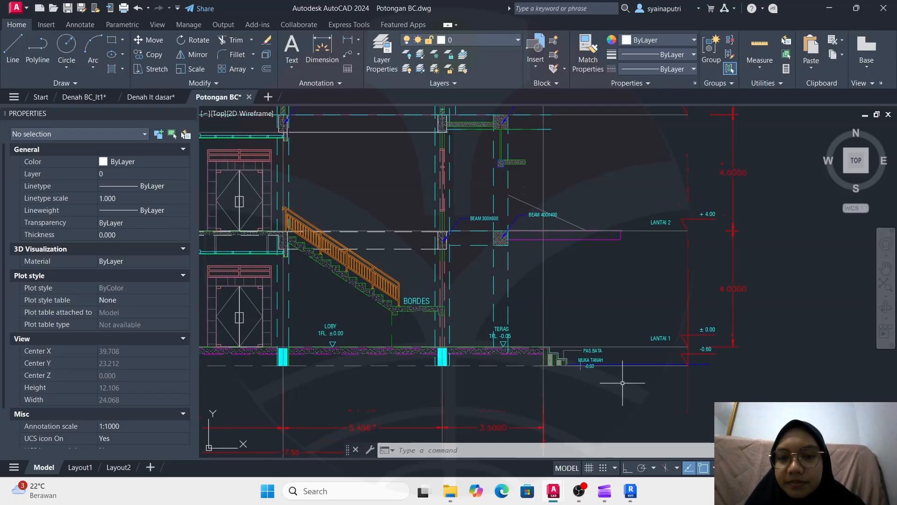
scroll(622, 382, "up", 2)
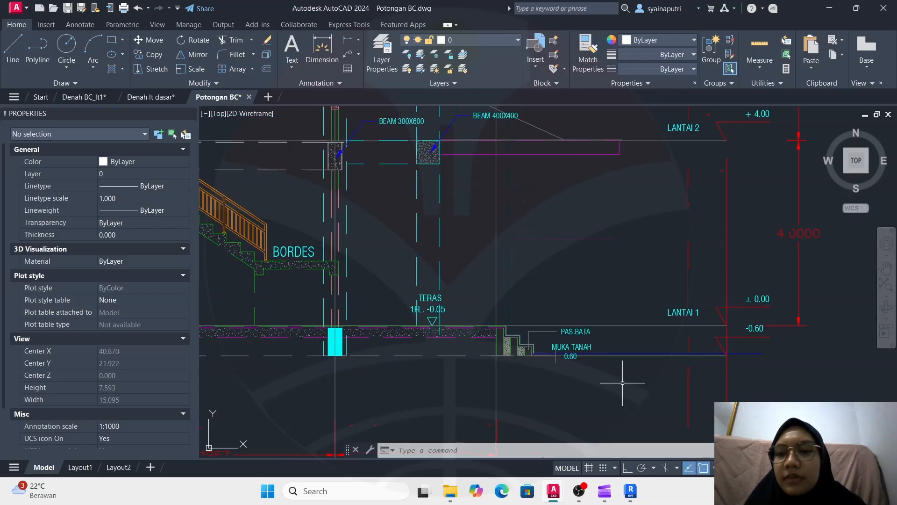
scroll(654, 352, "up", 4)
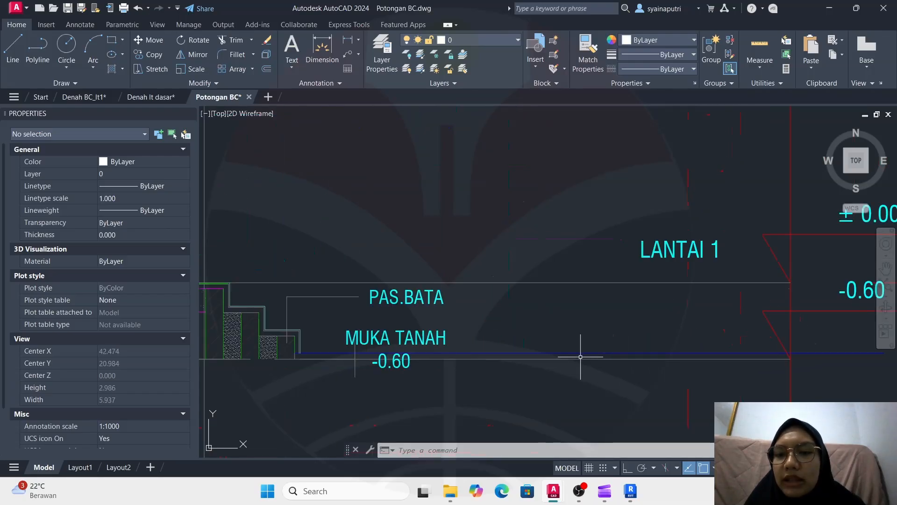
scroll(577, 360, "down", 2)
scroll(467, 346, "up", 4)
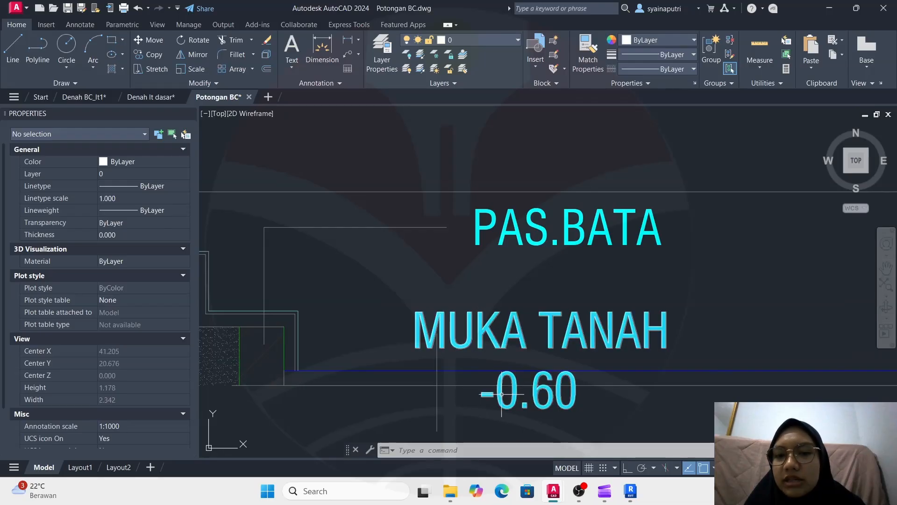
scroll(517, 398, "down", 8)
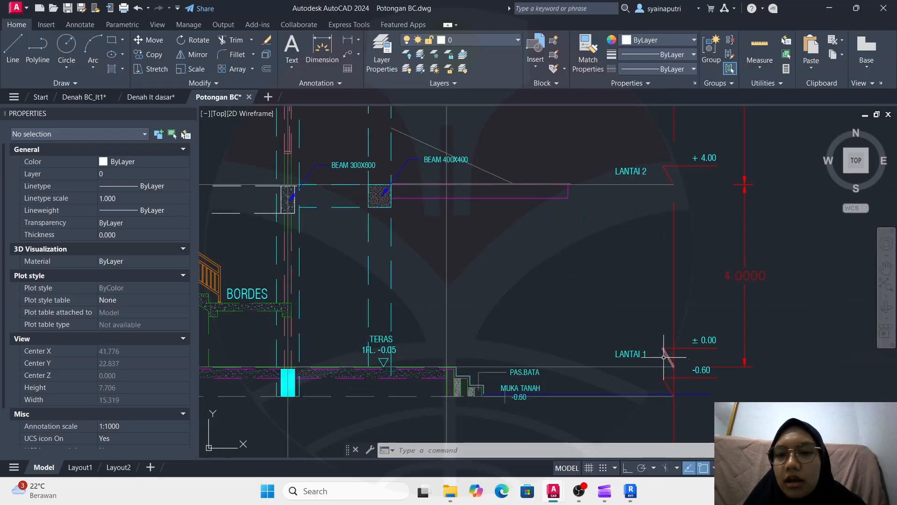
scroll(602, 362, "up", 2)
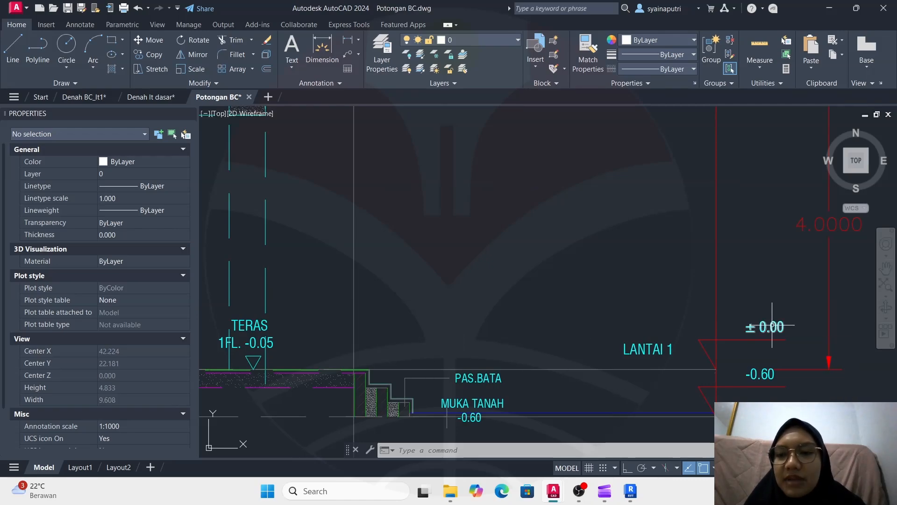
- Review the whole section with all its level marks and grid bubbles A to E
scroll(747, 329, "down", 4)
middle_click_drag(733, 331, 647, 367)
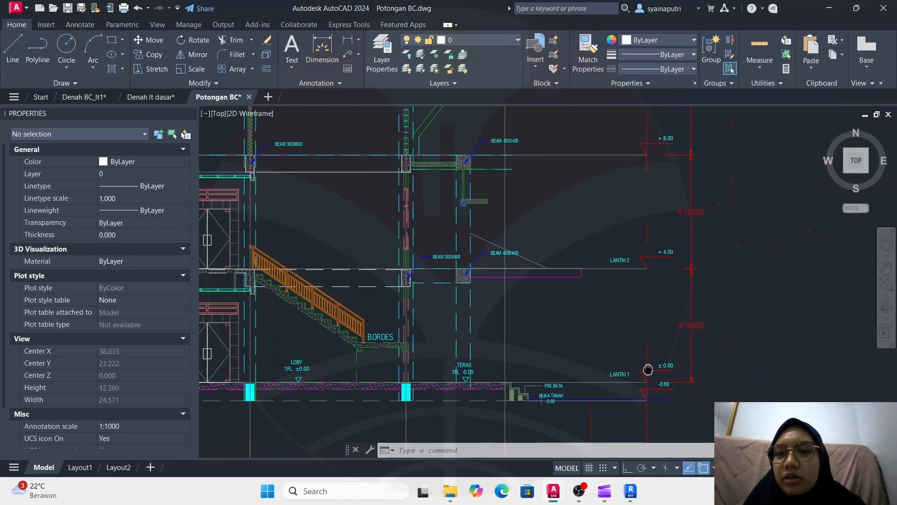
scroll(646, 364, "down", 2)
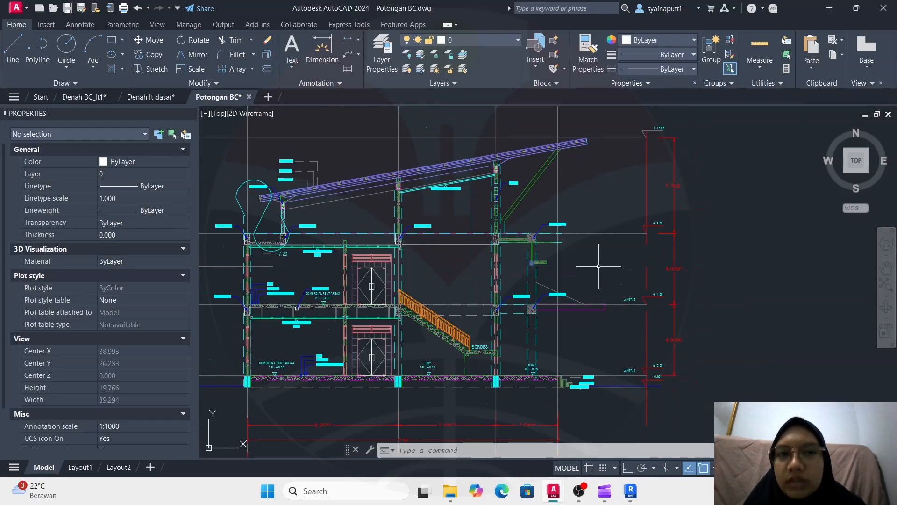
scroll(451, 245, "down", 2)
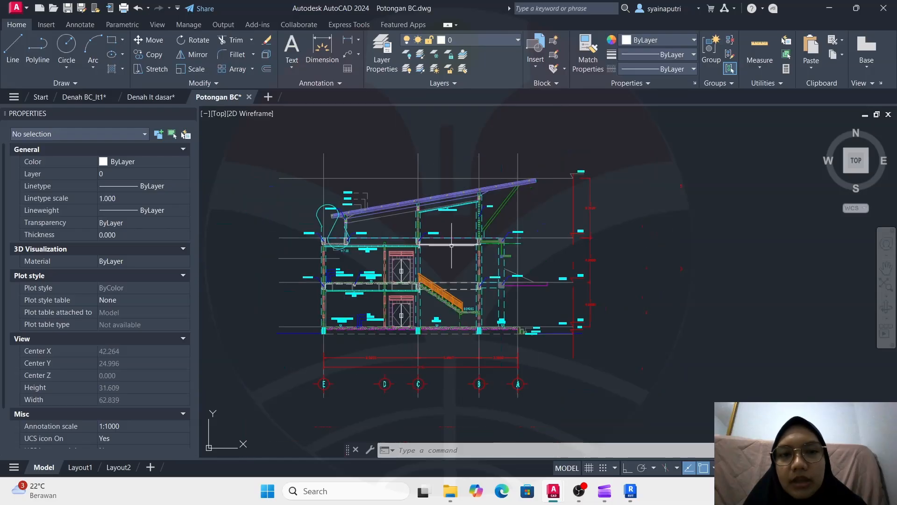
middle_click_drag(452, 269, 472, 255)
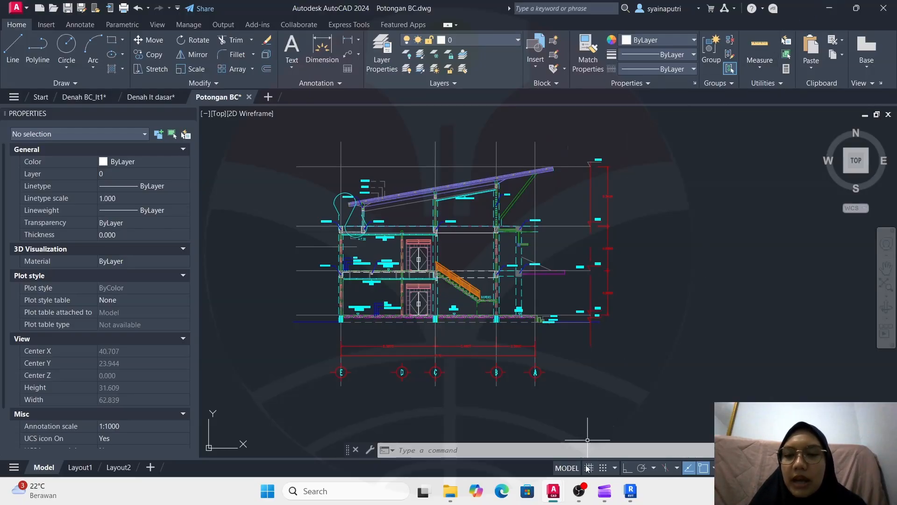
- Switch to Revit and create a new project from the Structural Template
left_click(638, 491)
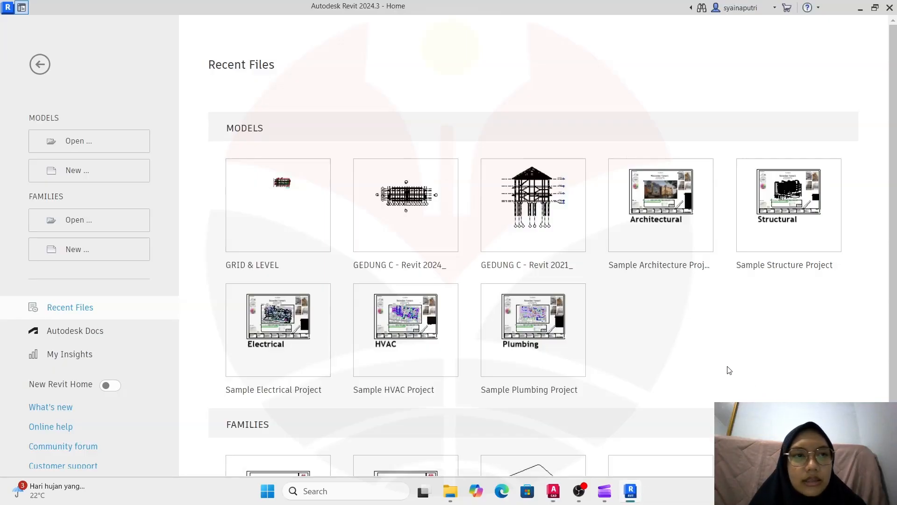
left_click(132, 170)
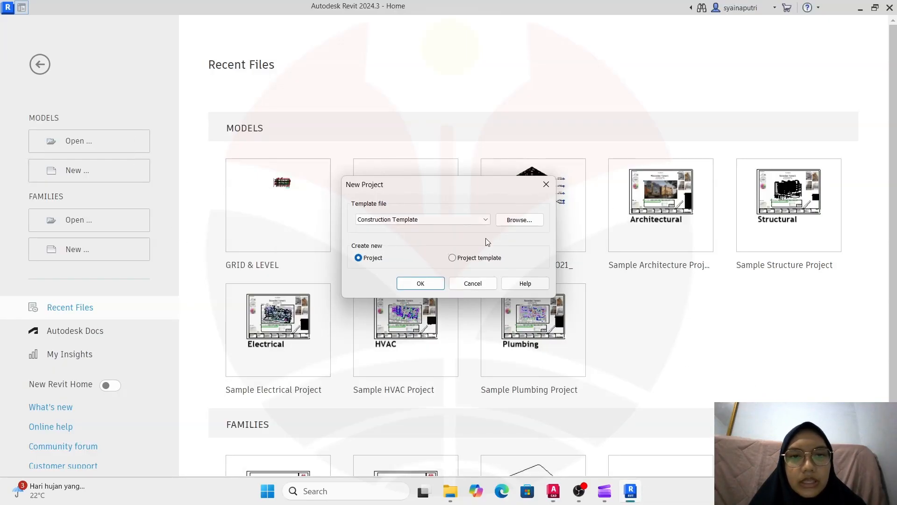
left_click(484, 219)
left_click(473, 253)
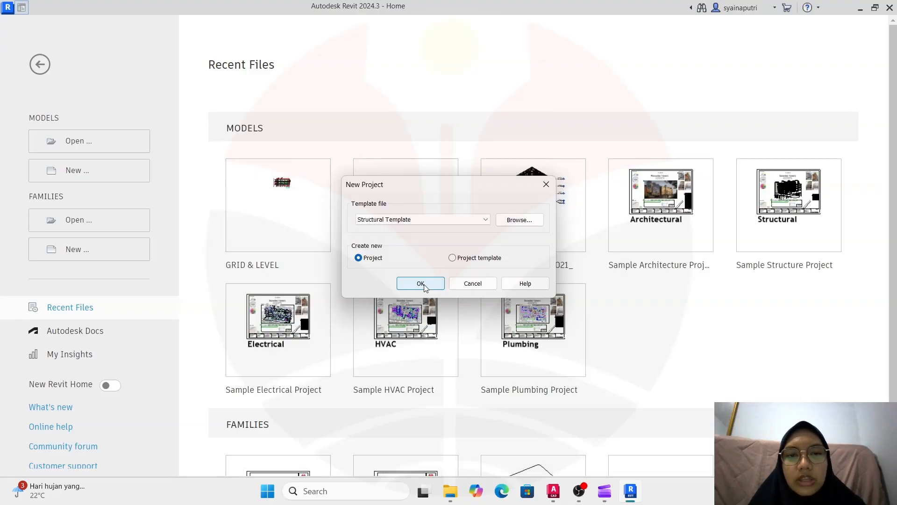
left_click(420, 283)
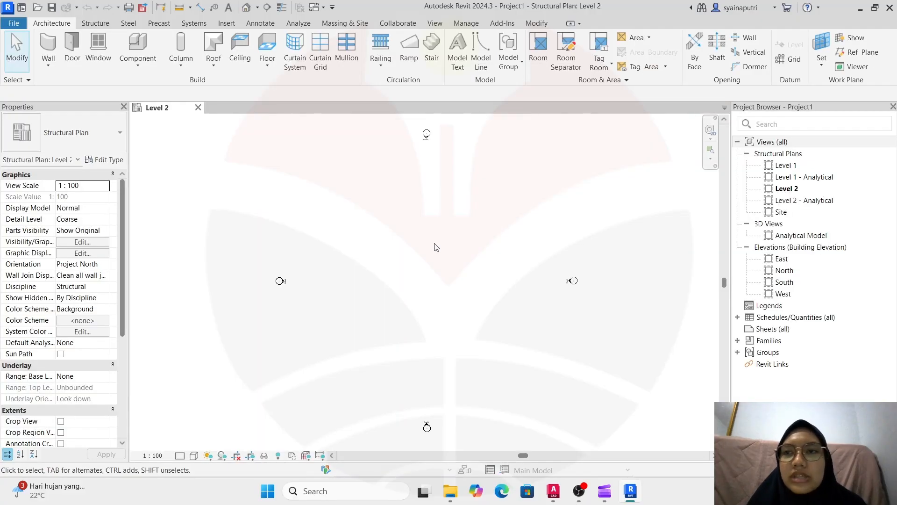
- Open the Level 1 structural plan and draw a horizontal grid line between the north elevation marker and the side markers
double_click(783, 166)
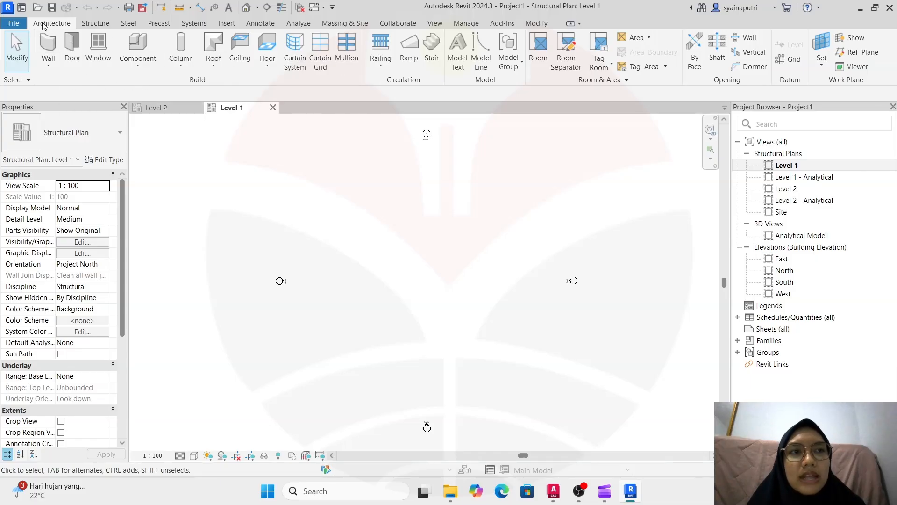
left_click(95, 23)
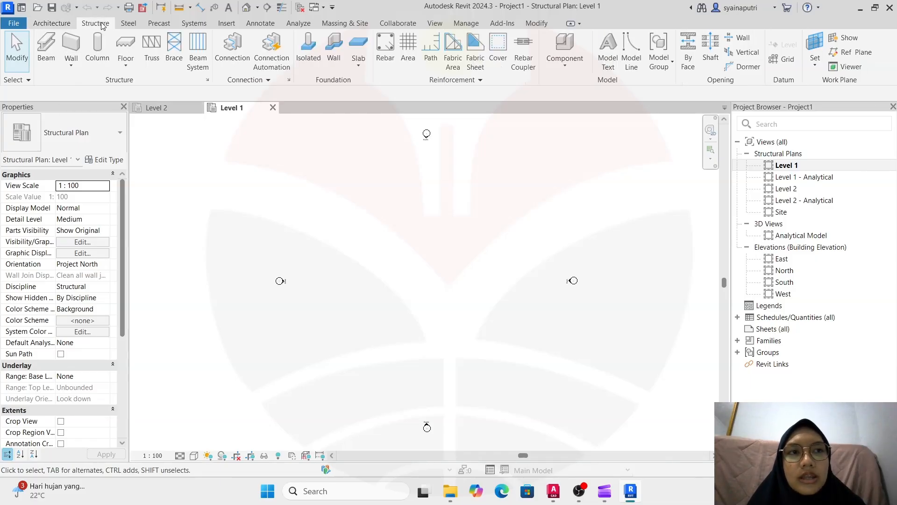
left_click(787, 59)
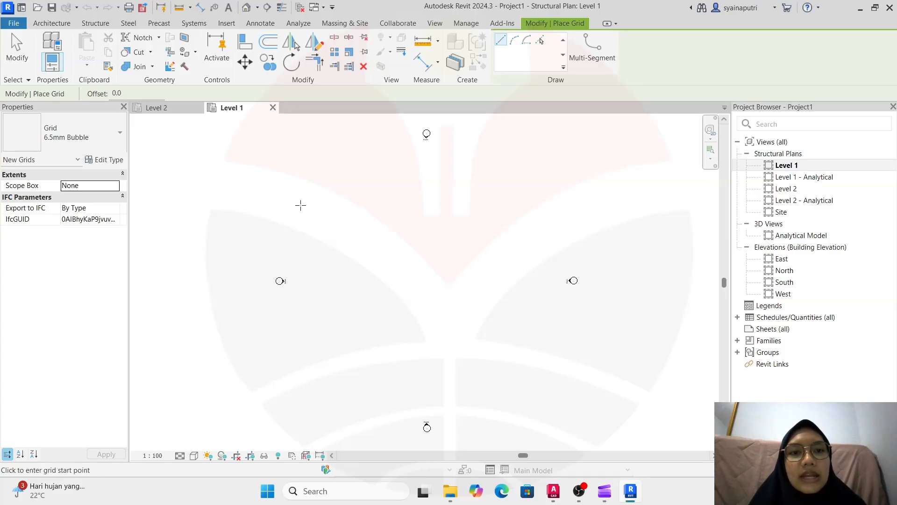
left_click(273, 203)
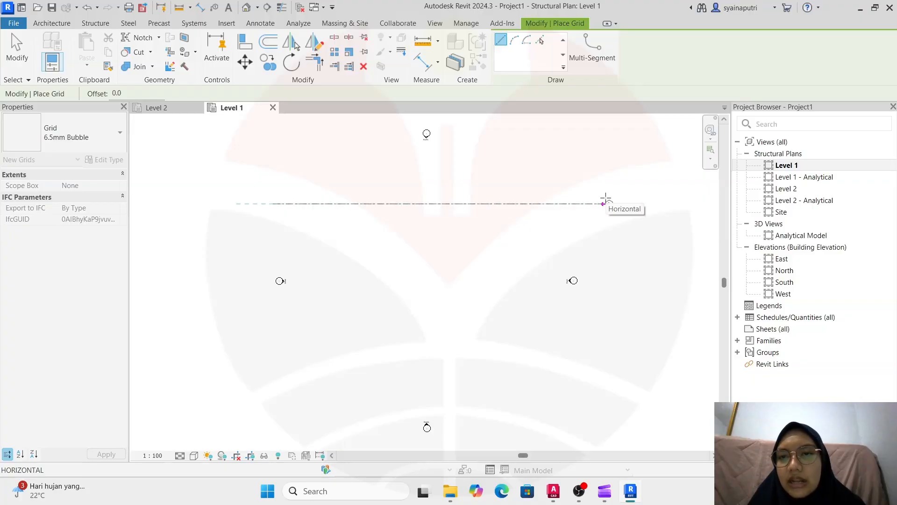
left_click(606, 202)
- Examine the number bubble at the end of the first grid line
scroll(612, 216, "up", 2)
scroll(612, 216, "down", 1)
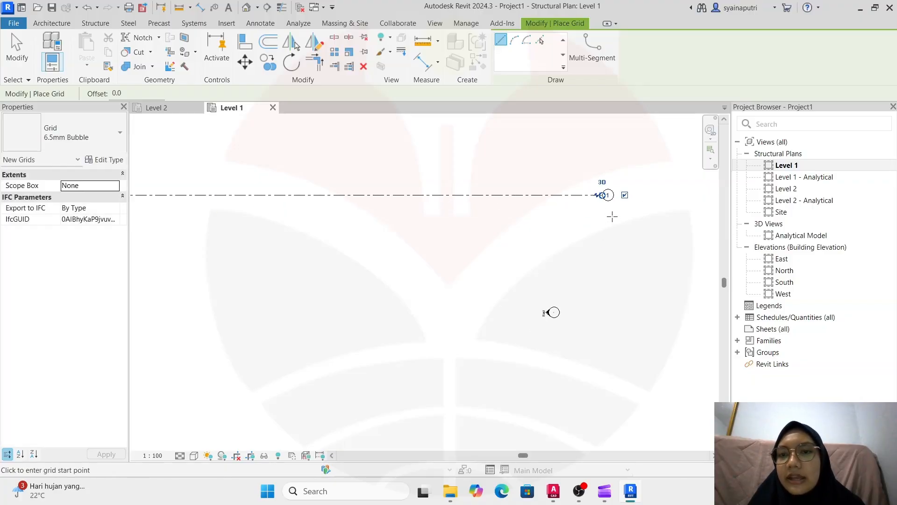
scroll(612, 217, "down", 3)
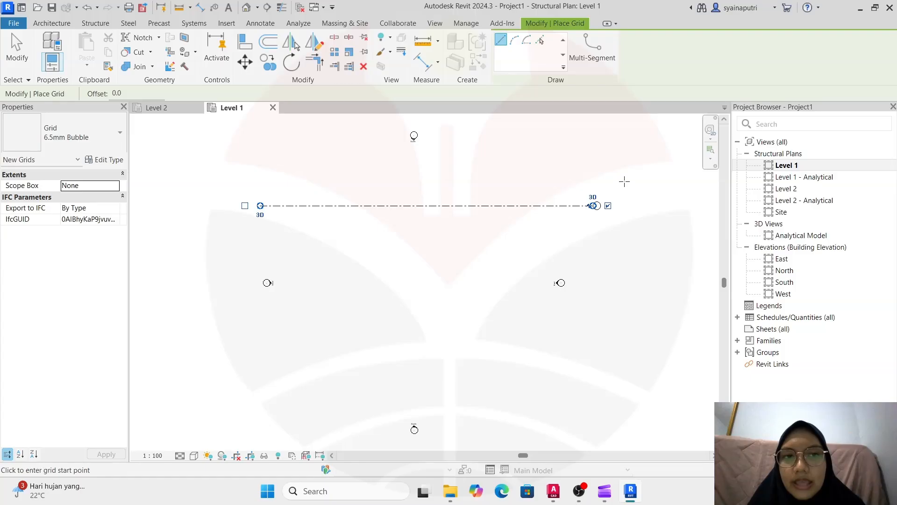
scroll(604, 202, "up", 3)
scroll(591, 208, "up", 3)
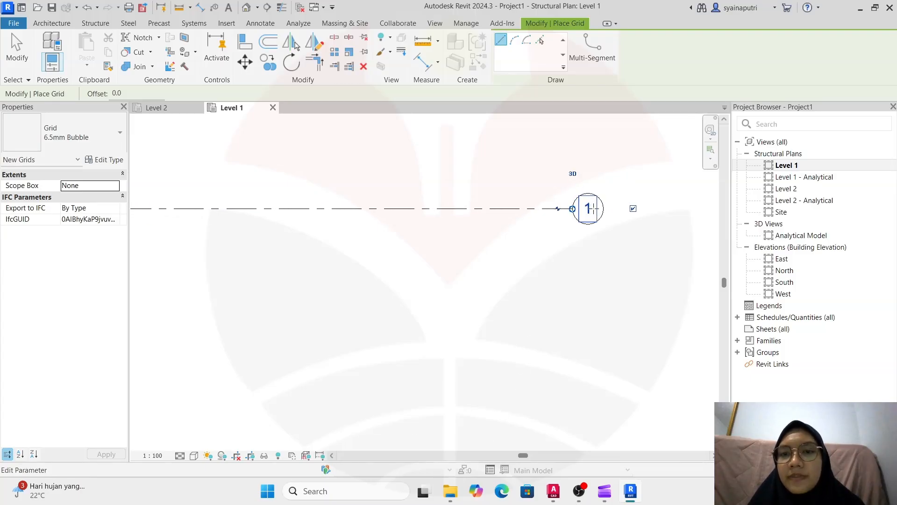
scroll(591, 209, "up", 1)
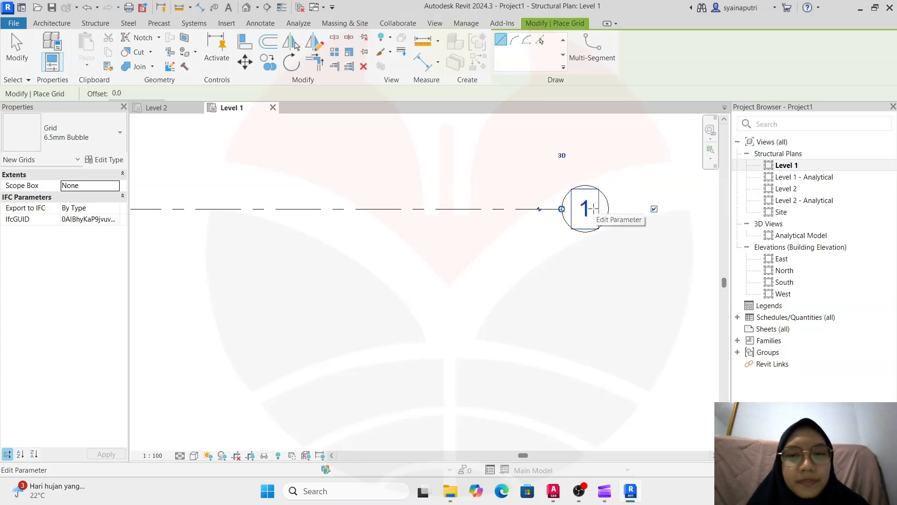
scroll(593, 209, "down", 5)
- Draw a second horizontal grid line 5000 mm above grid 1, with its ends aligned to the first, and finish placing grids
middle_click_drag(456, 218, 505, 301)
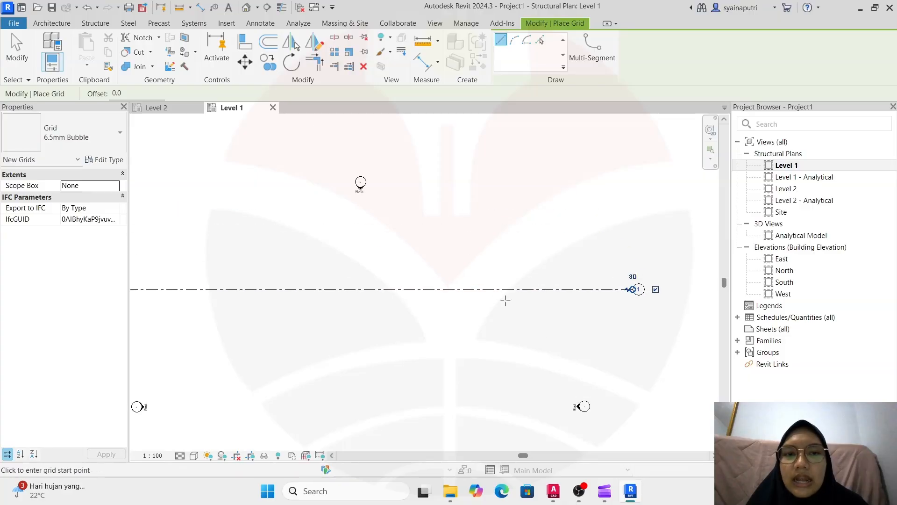
scroll(505, 301, "down", 3)
scroll(243, 271, "up", 2)
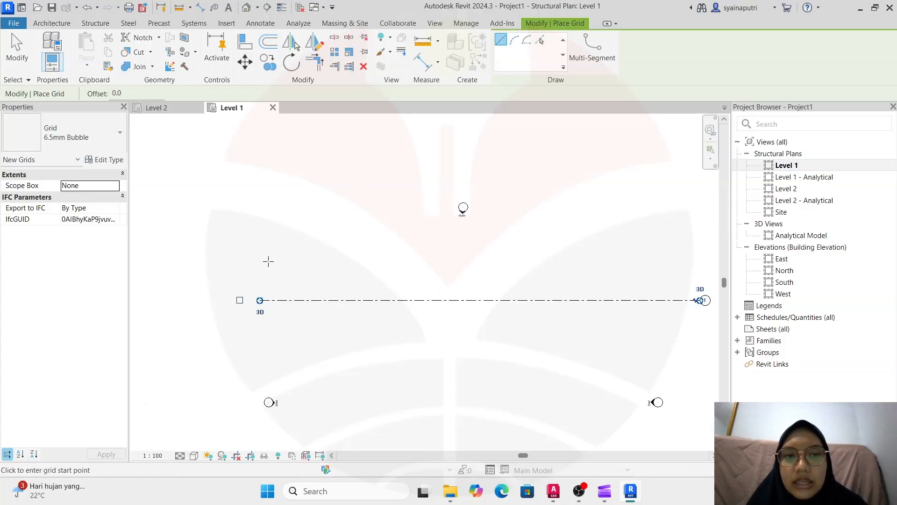
left_click(265, 261)
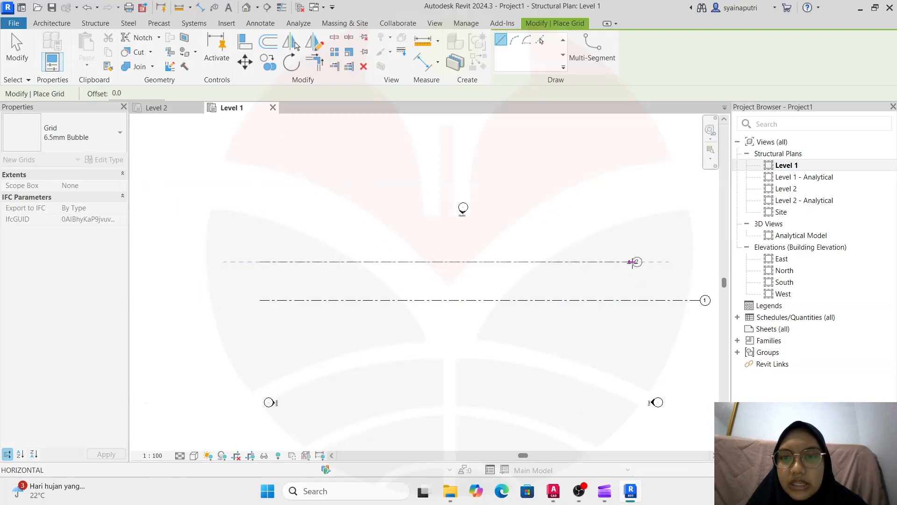
middle_click_drag(632, 262, 523, 275)
left_click(592, 275)
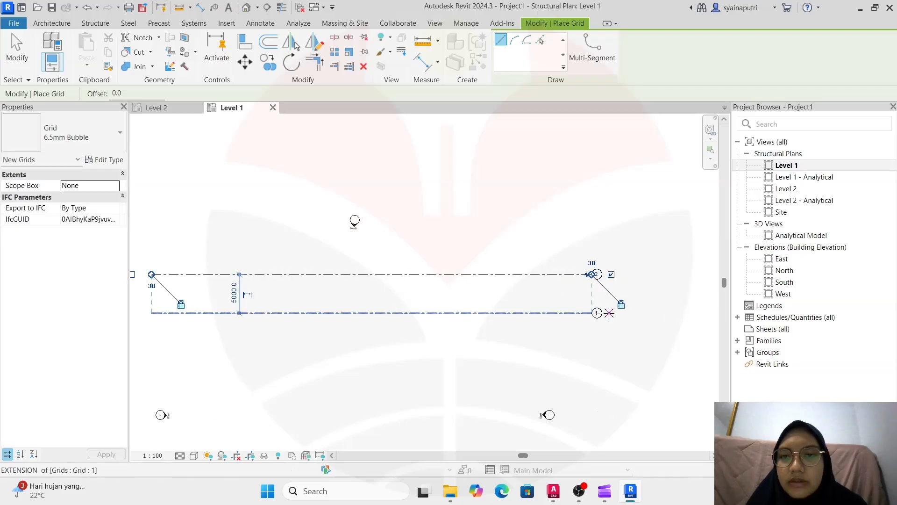
key("Escape")
key("Escape")
- Copy grid 2 upward with the Constrain and Multiple options on, placing grid 3 9000 mm above it and grid 4 above grid 3
scroll(500, 301, "down", 1)
middle_click_drag(500, 301, 576, 293)
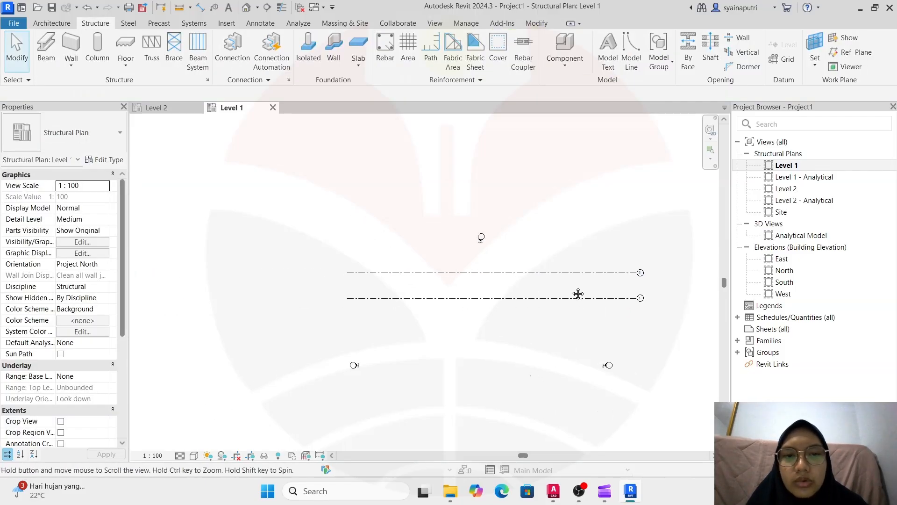
middle_click_drag(517, 291, 447, 306)
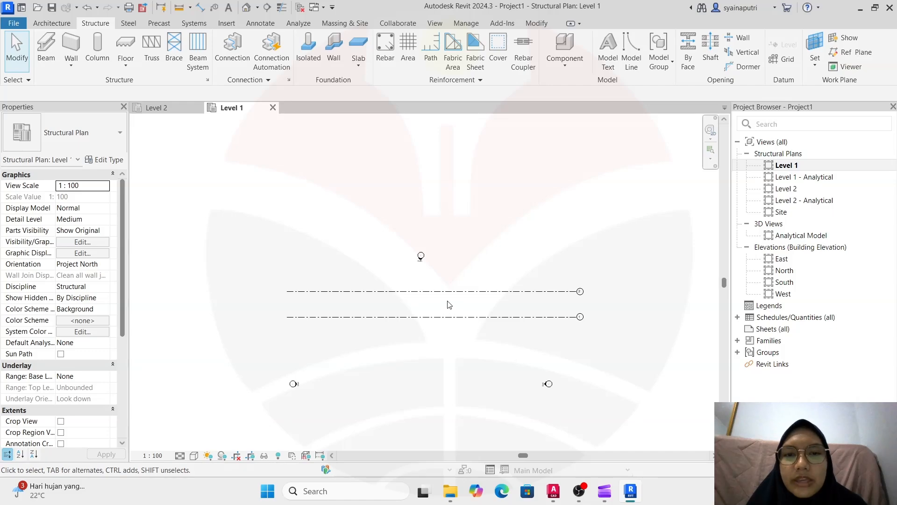
scroll(447, 304, "up", 2)
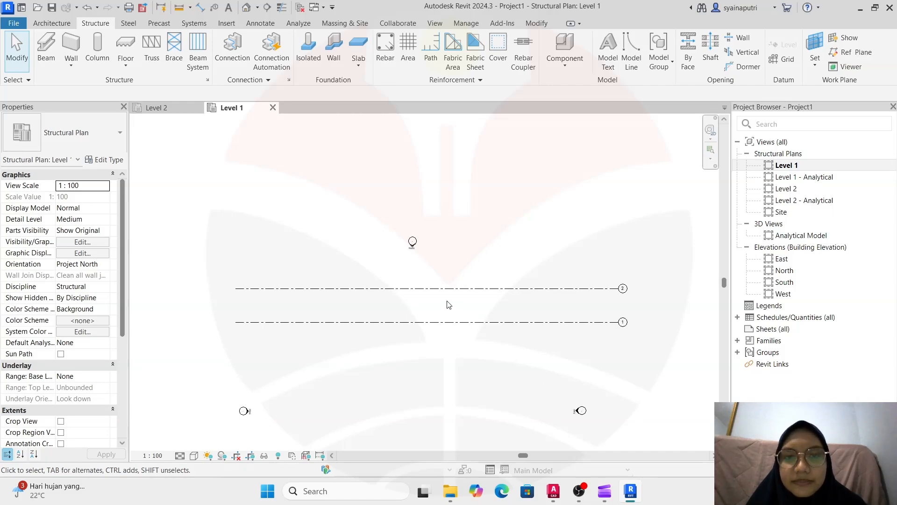
left_click(450, 295)
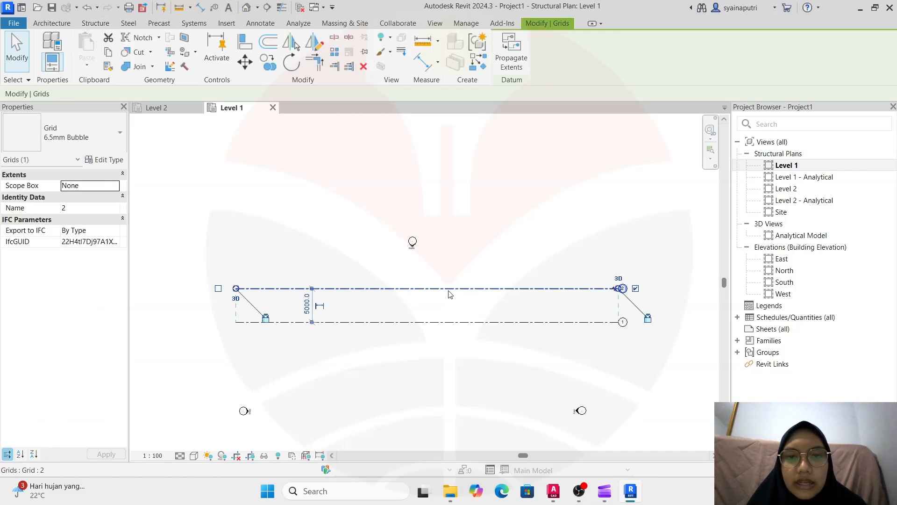
left_click(267, 64)
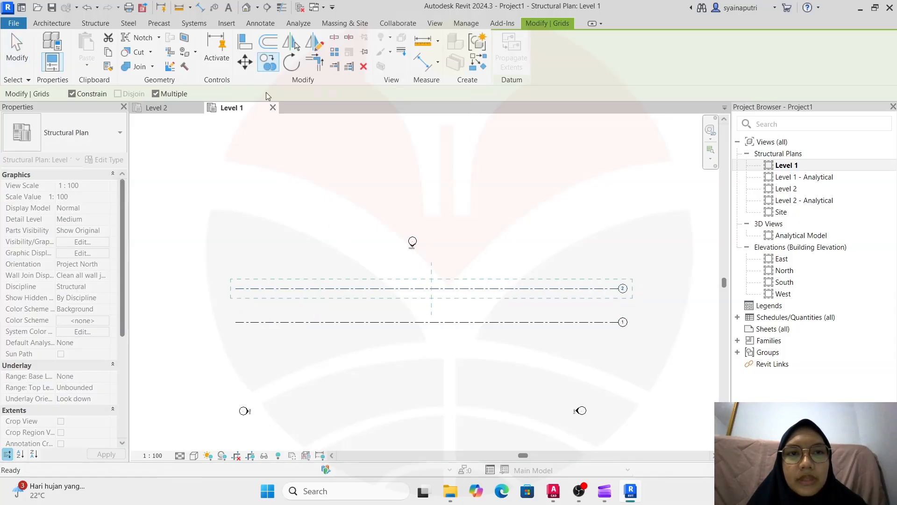
left_click(237, 288)
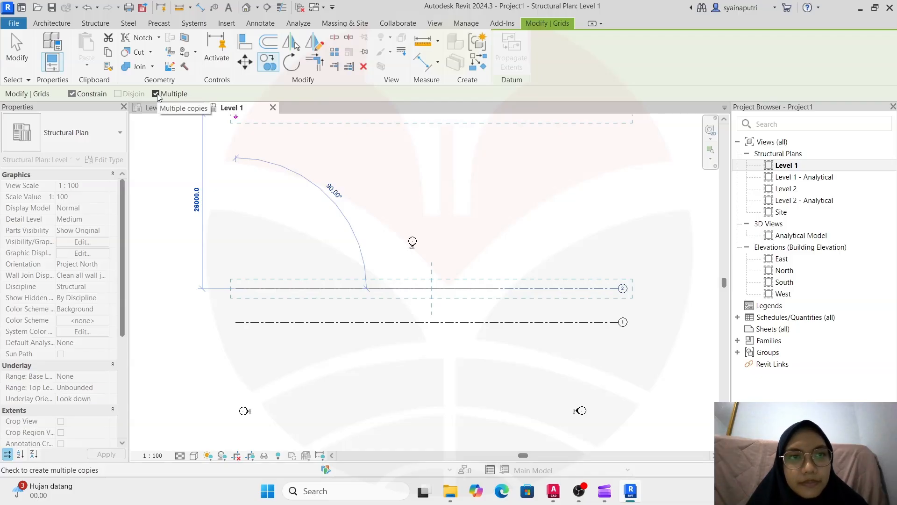
left_click(72, 94)
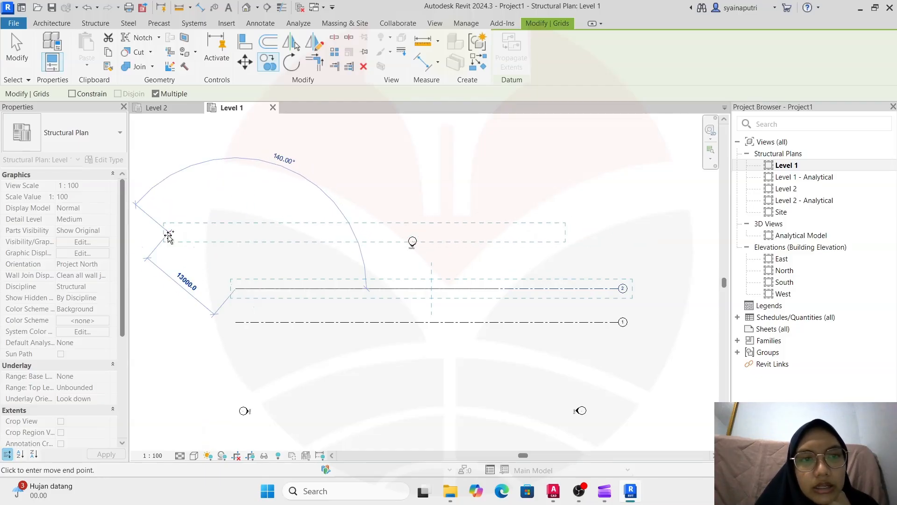
left_click(72, 94)
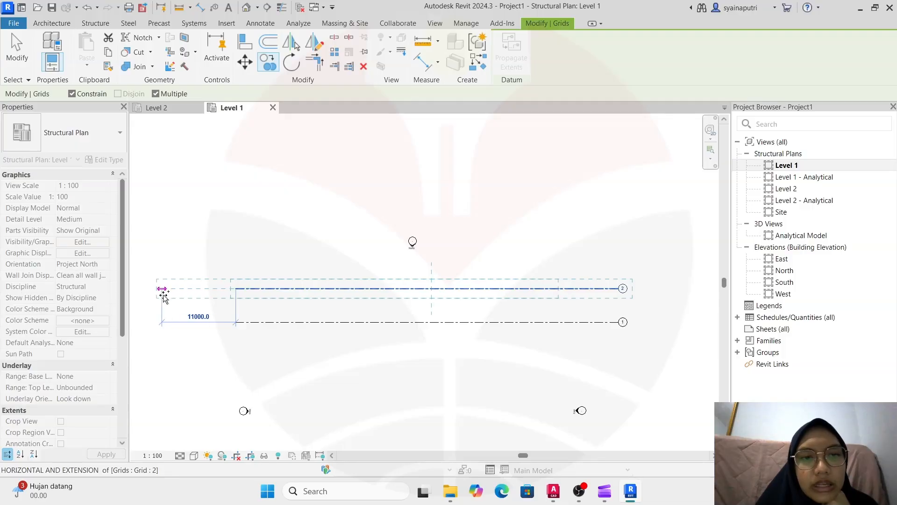
middle_click_drag(168, 303, 257, 283)
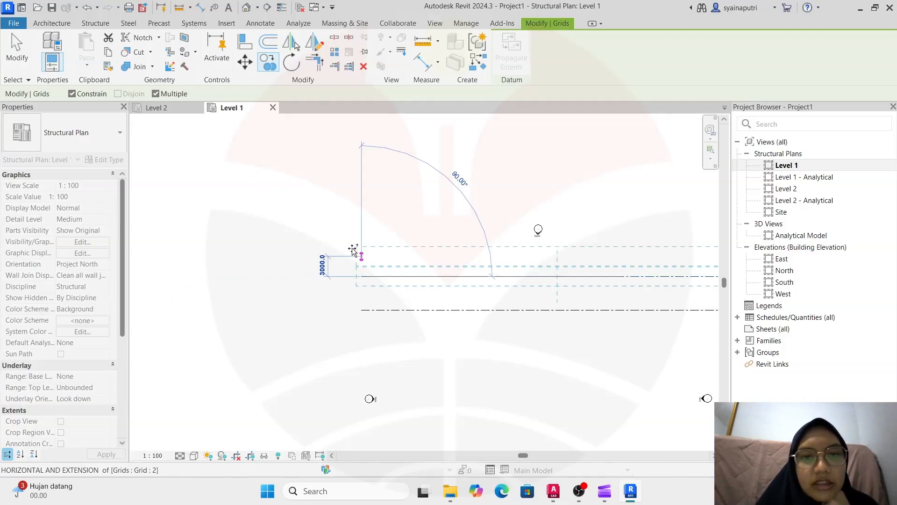
middle_click_drag(387, 218, 239, 286)
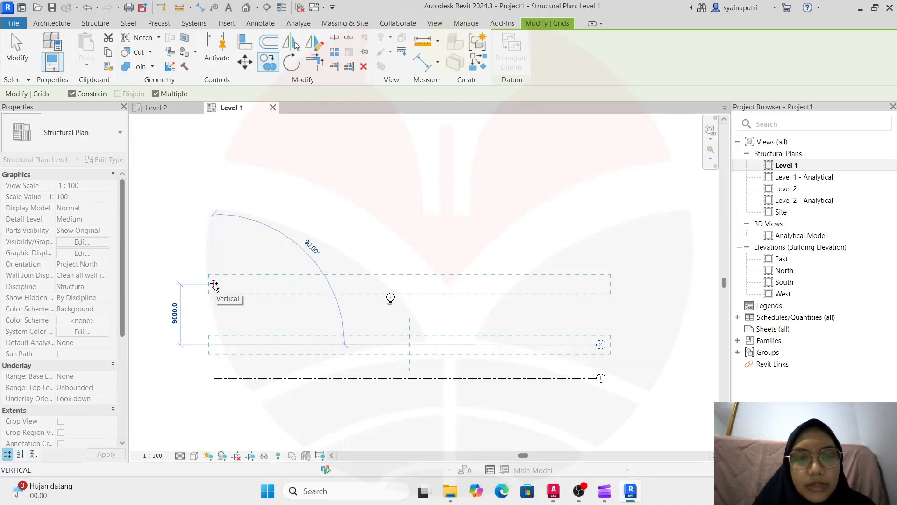
left_click(214, 283)
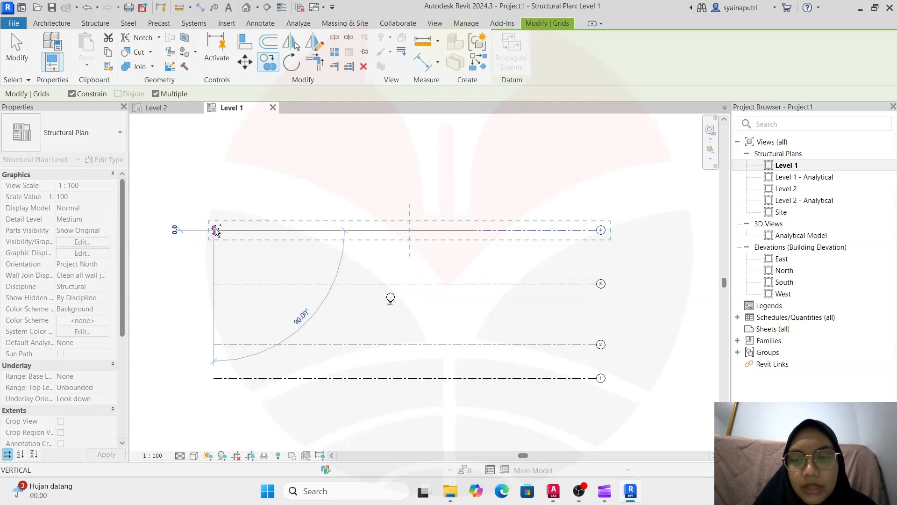
left_click(216, 230)
key("Escape")
key("Escape")
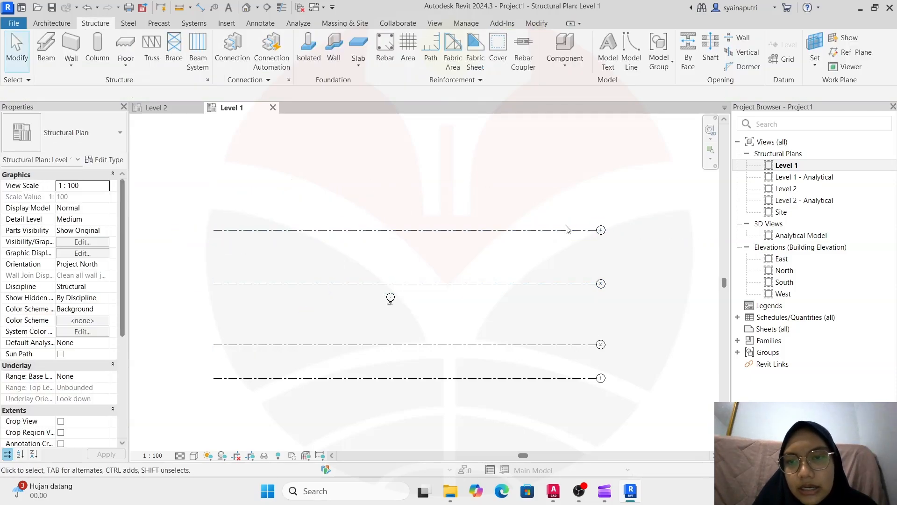
- Draw a vertical grid line across all four horizontal grids near their bubble-free ends, with its bubble below grid 1, and finish placing grids
scroll(566, 229, "down", 1)
middle_click_drag(621, 324, 600, 261)
scroll(586, 291, "up", 1)
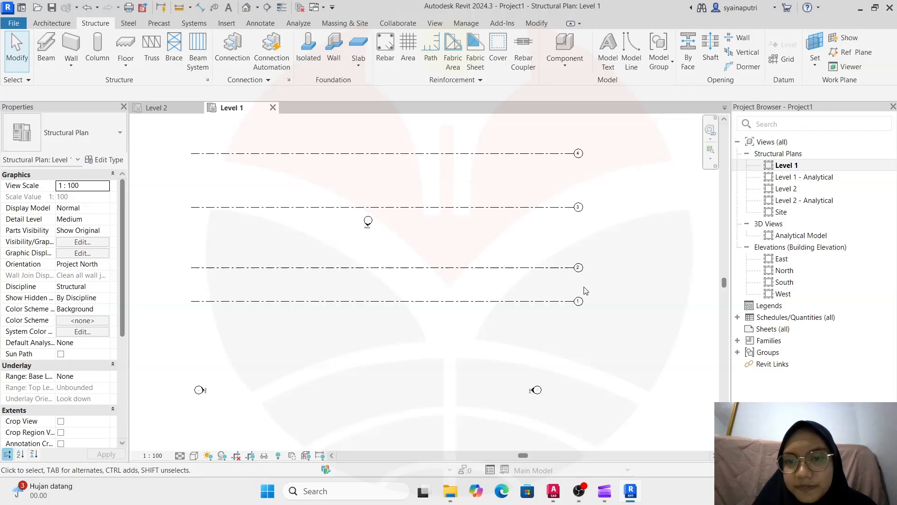
scroll(586, 291, "down", 1)
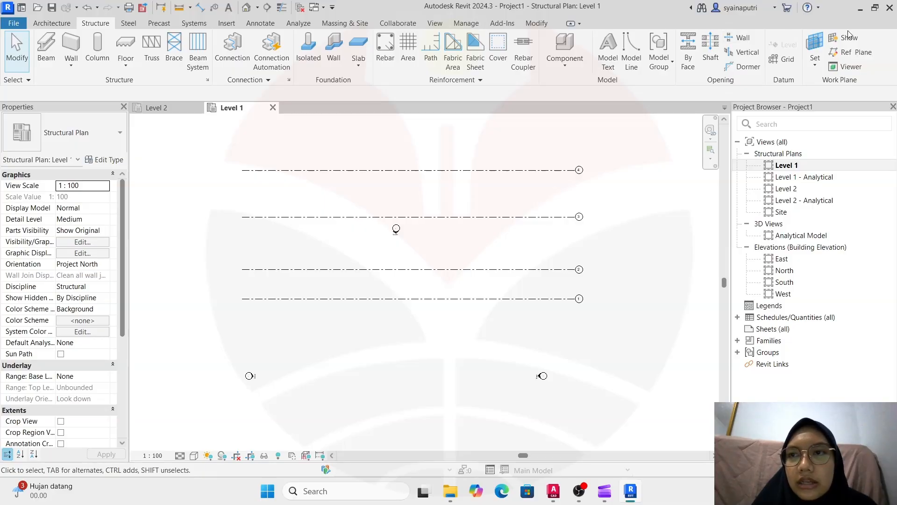
left_click(789, 59)
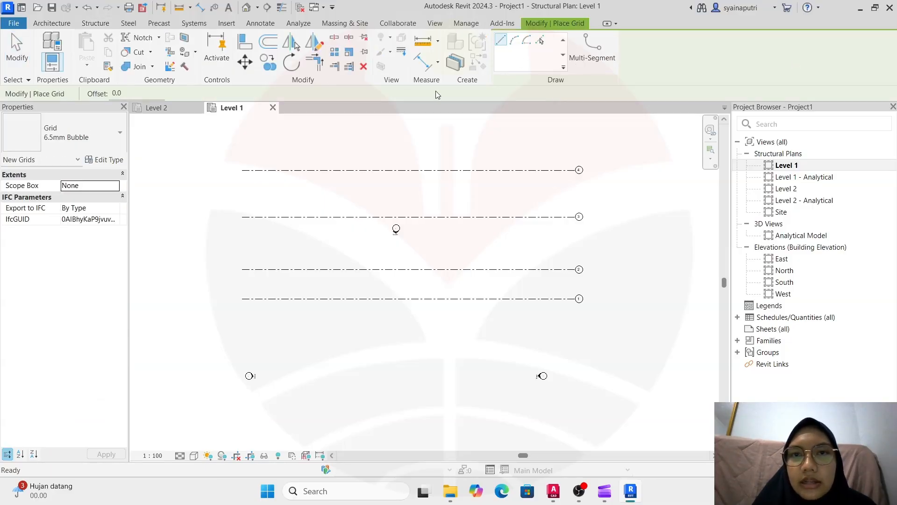
left_click(265, 121)
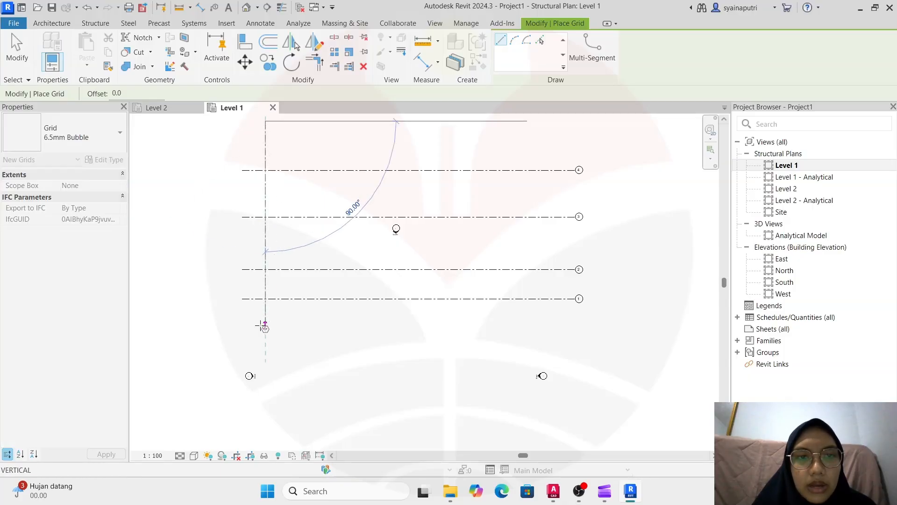
left_click(266, 345)
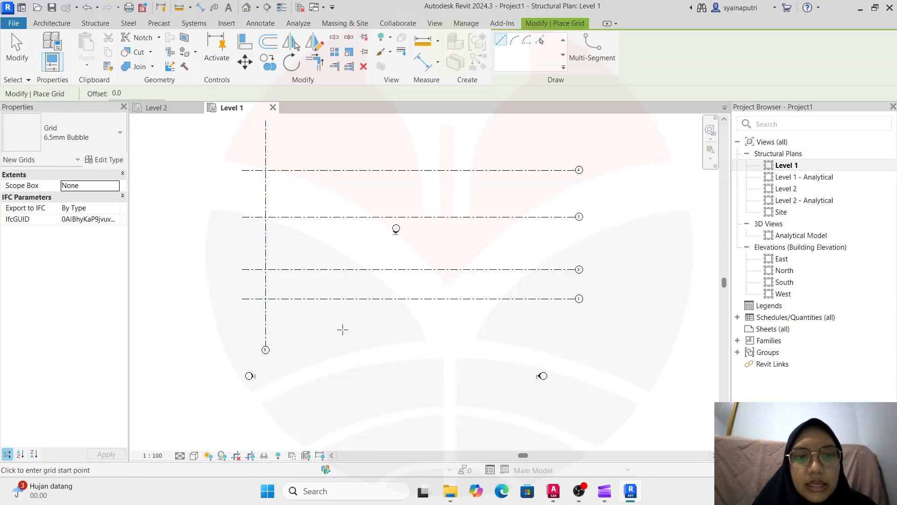
key("Escape")
key("Escape")
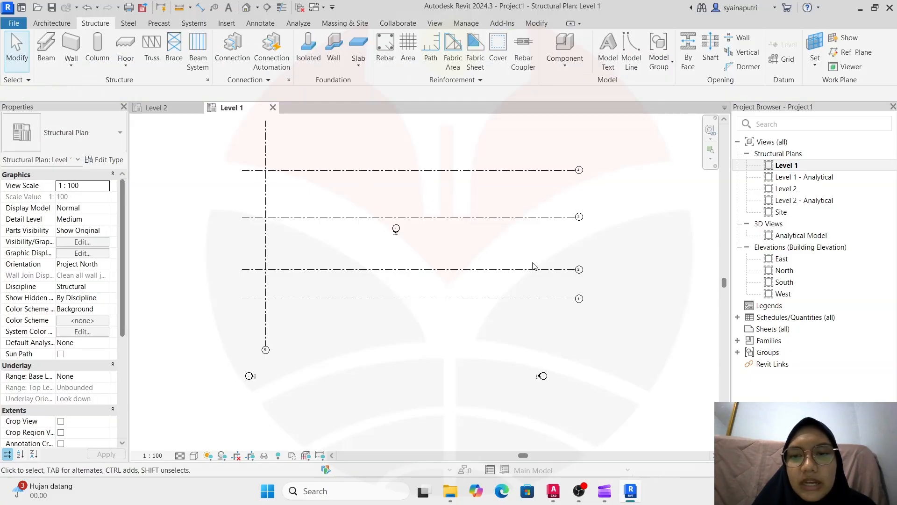
- Switch to AutoCAD's Denah BC_lt1.dwg, examine the plan's grid labels, and return to Revit
mouse_move(554, 490)
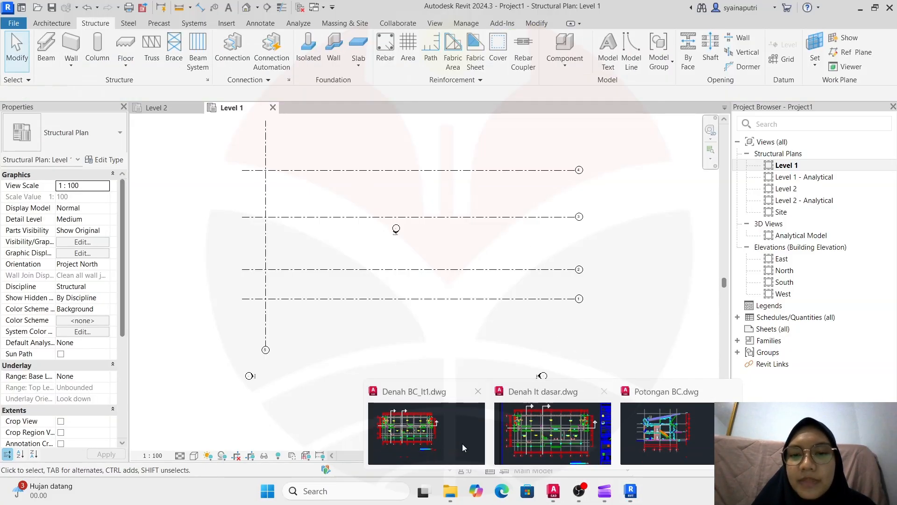
left_click(456, 442)
scroll(348, 345, "up", 6)
scroll(291, 340, "down", 6)
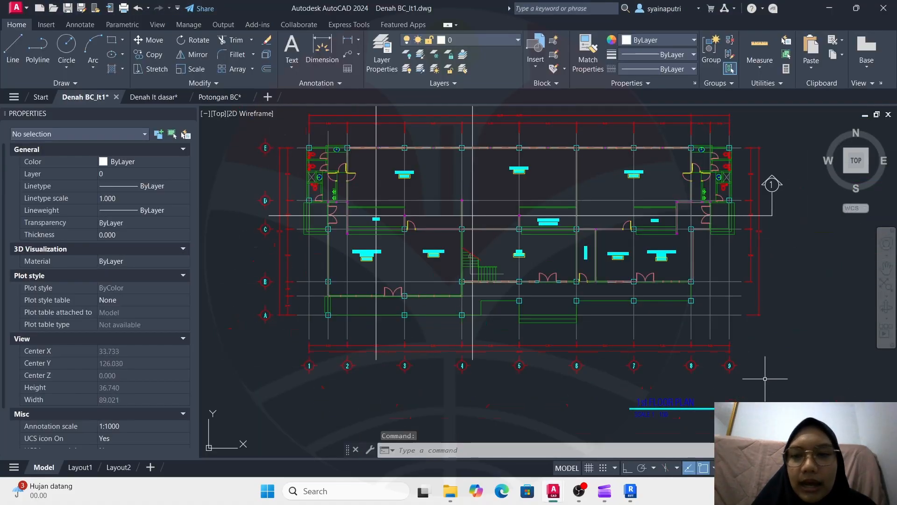
left_click(828, 7)
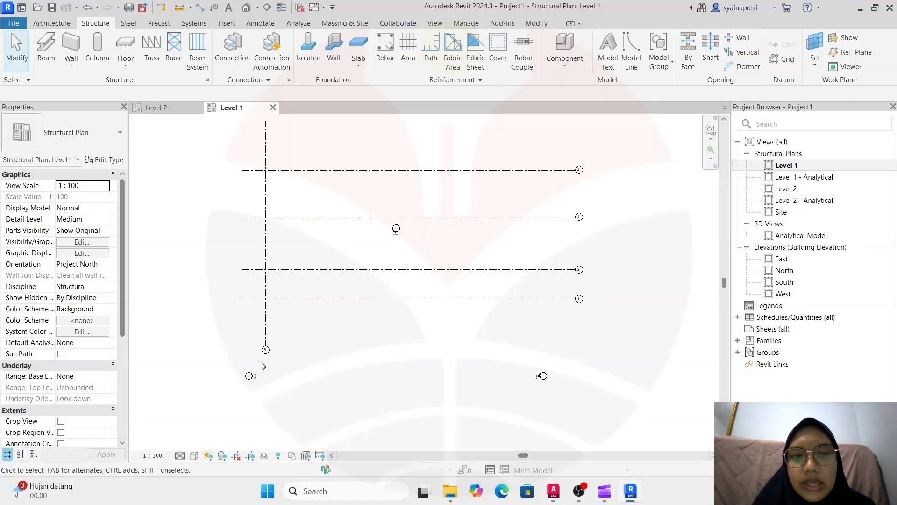
- Rename the vertical grid line as A
scroll(262, 362, "up", 3)
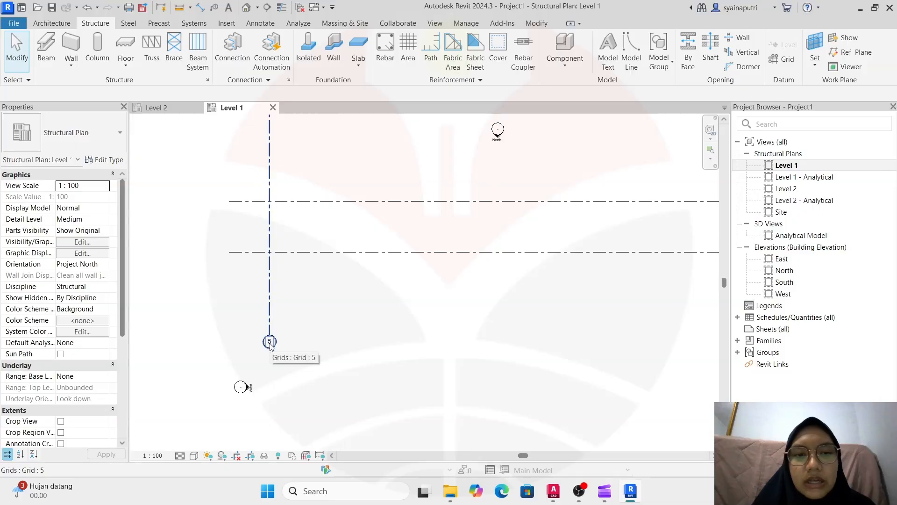
left_click(270, 342)
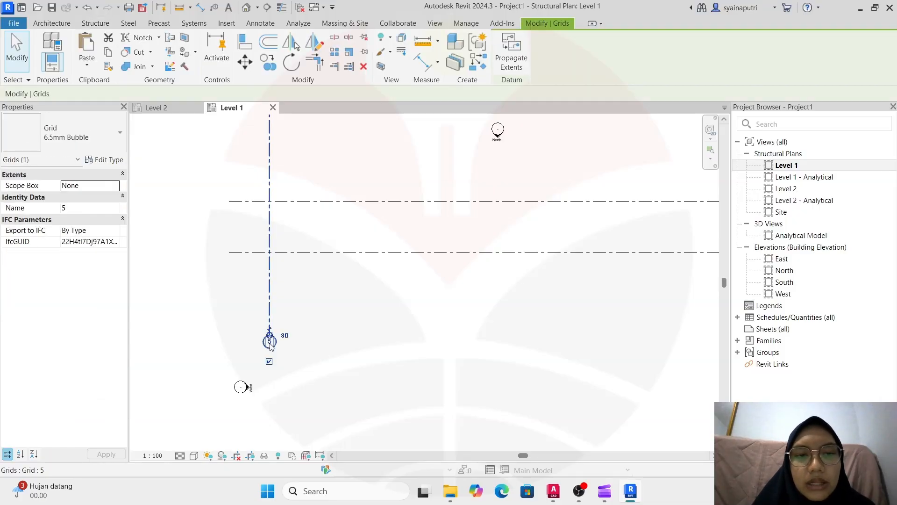
left_click(270, 342)
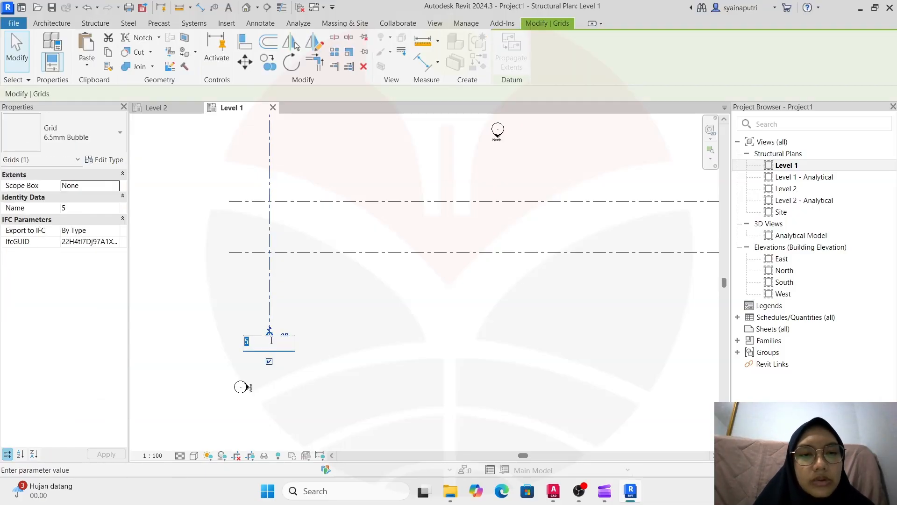
type("A")
key("Return")
- Copy grid A eastward three times, with the first copy 7000 mm from A and the third 14000 mm from the second
scroll(380, 318, "down", 4)
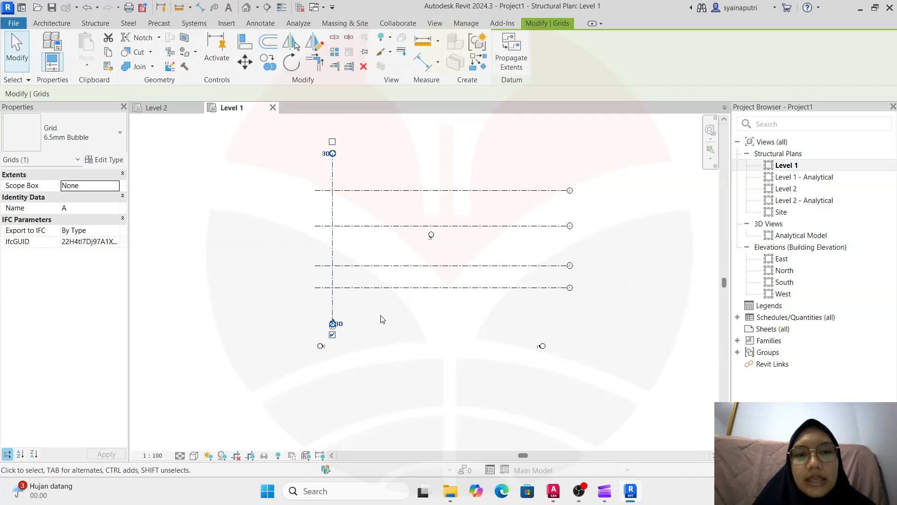
middle_click_drag(415, 324, 365, 326)
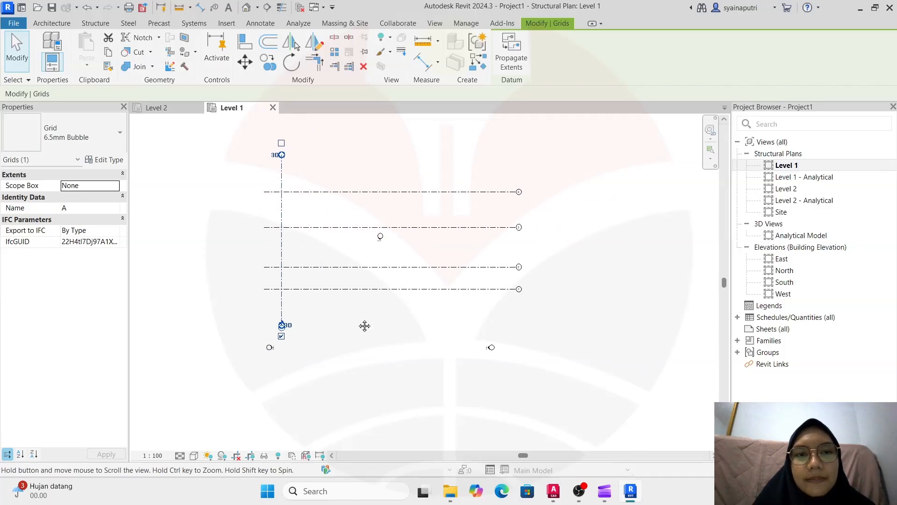
left_click(267, 58)
left_click(282, 154)
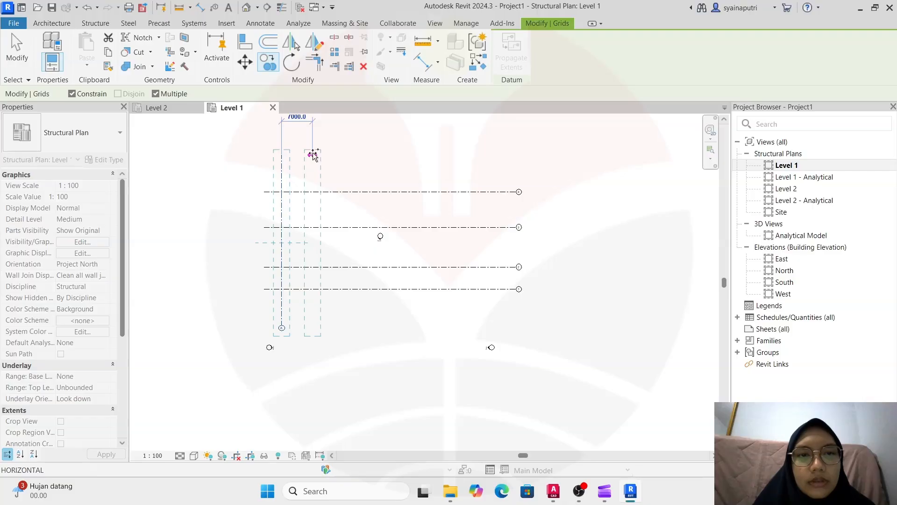
left_click(357, 154)
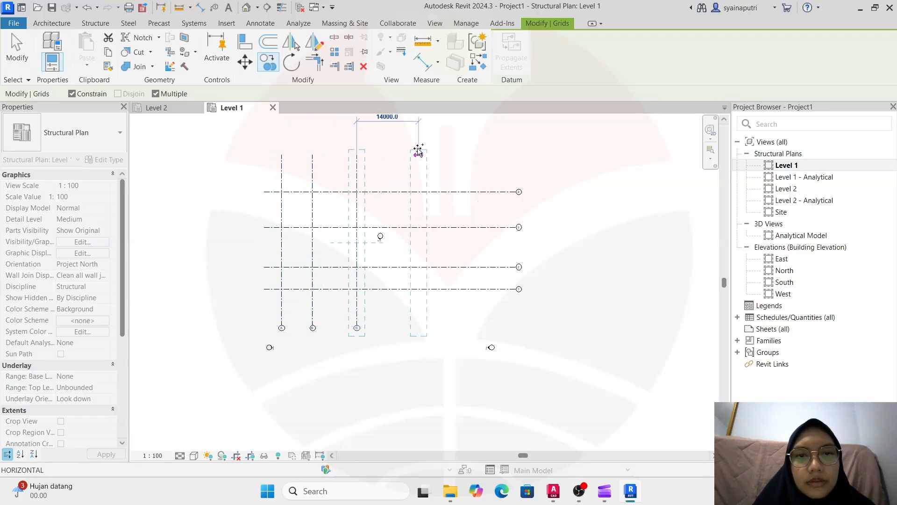
left_click(419, 154)
key("Escape")
left_click(335, 393)
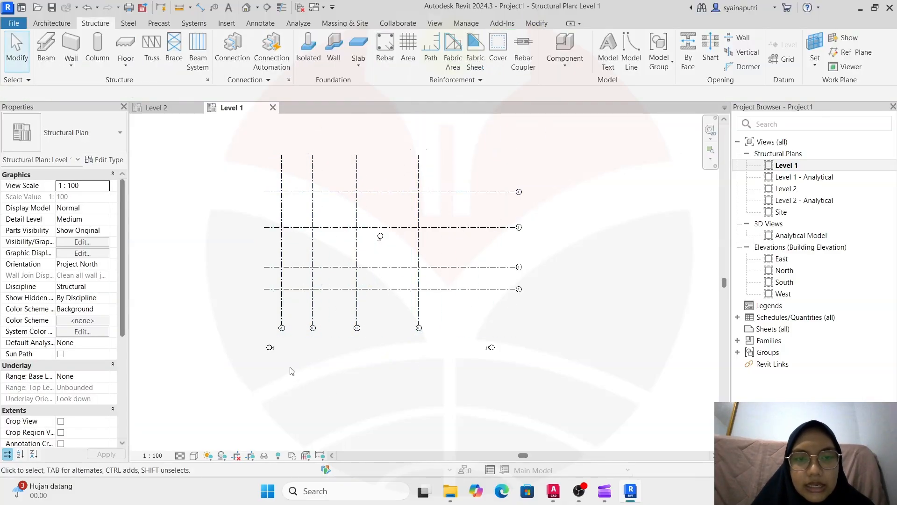
- Examine the letter bubbles at the ends of the vertical grid lines and the overall grid layout
scroll(293, 349, "up", 3)
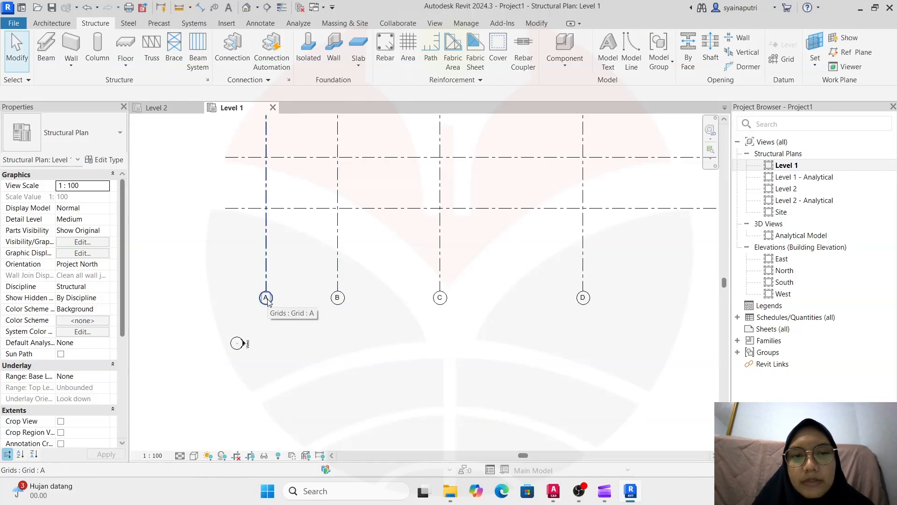
scroll(589, 294, "down", 2)
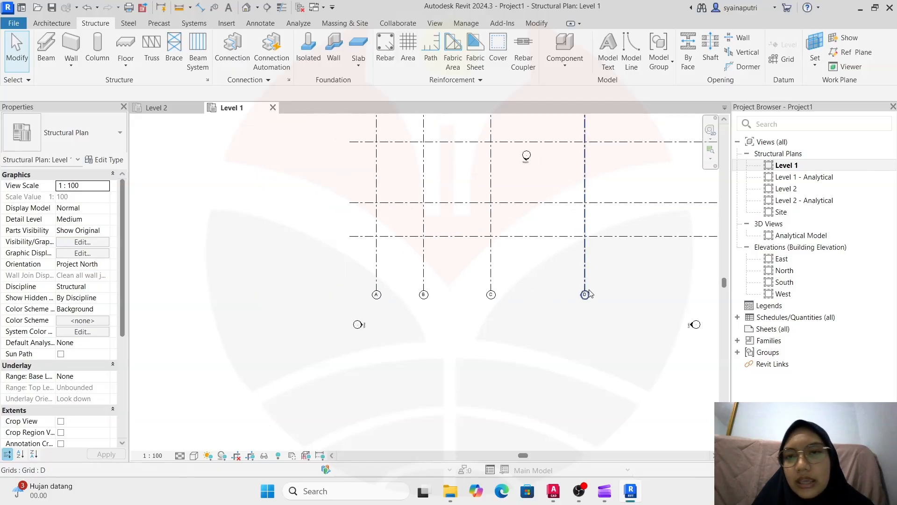
scroll(589, 295, "down", 1)
middle_click_drag(590, 296, 335, 292)
scroll(259, 308, "down", 2)
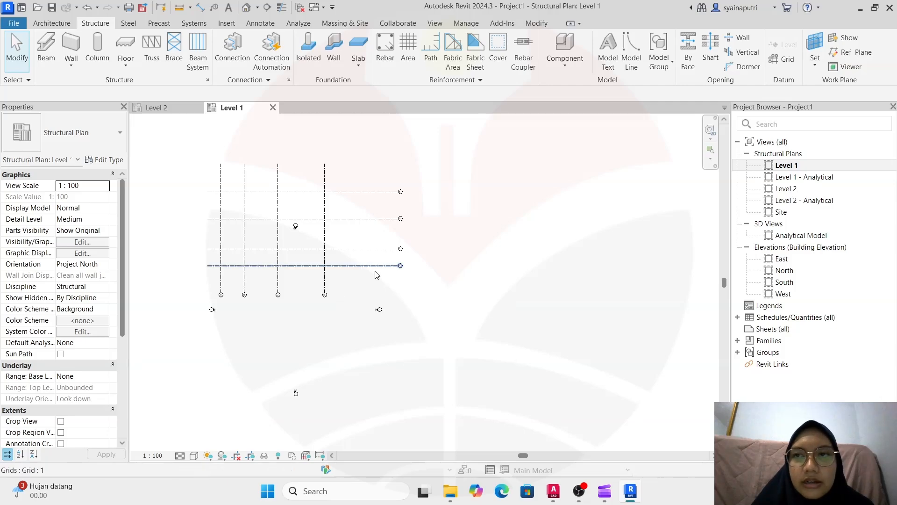
- Draw a start-end-radius arc grid from the A/1 intersection to the B/2 intersection, bulging northwest with a radius of about 6930 mm
left_click(776, 60)
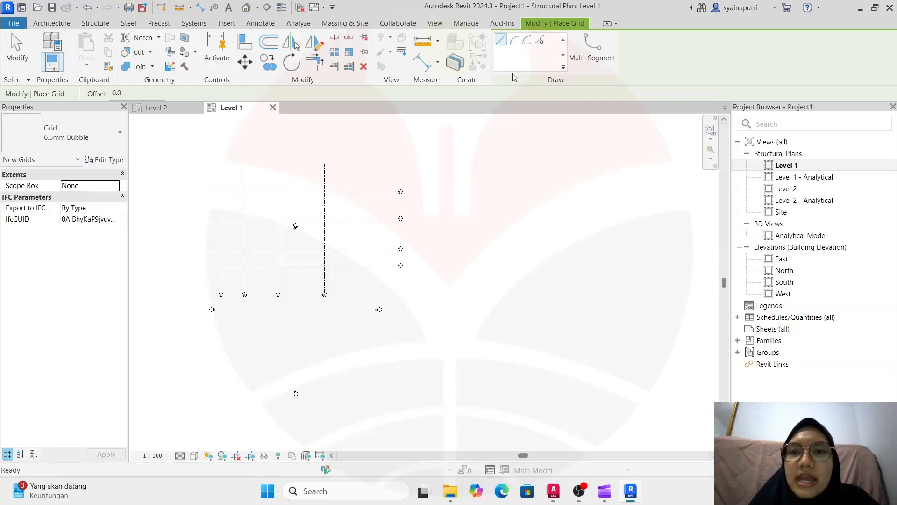
left_click(515, 42)
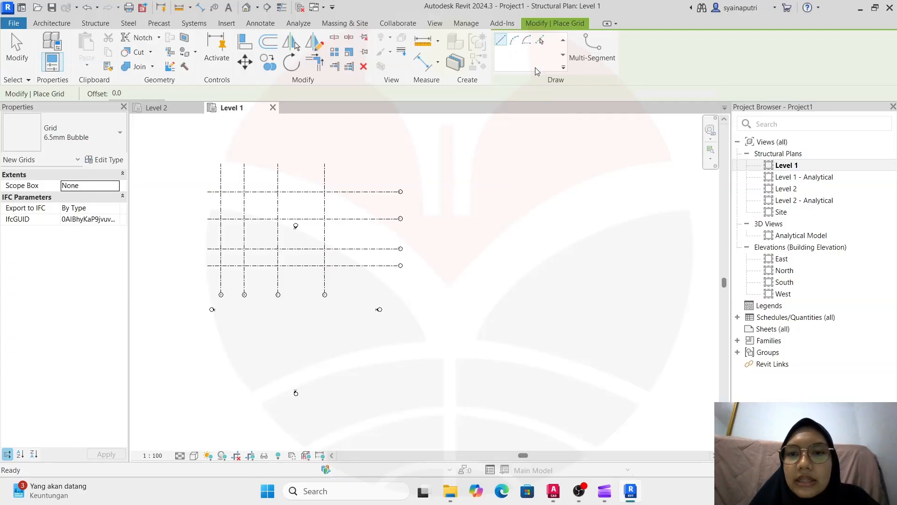
left_click(515, 42)
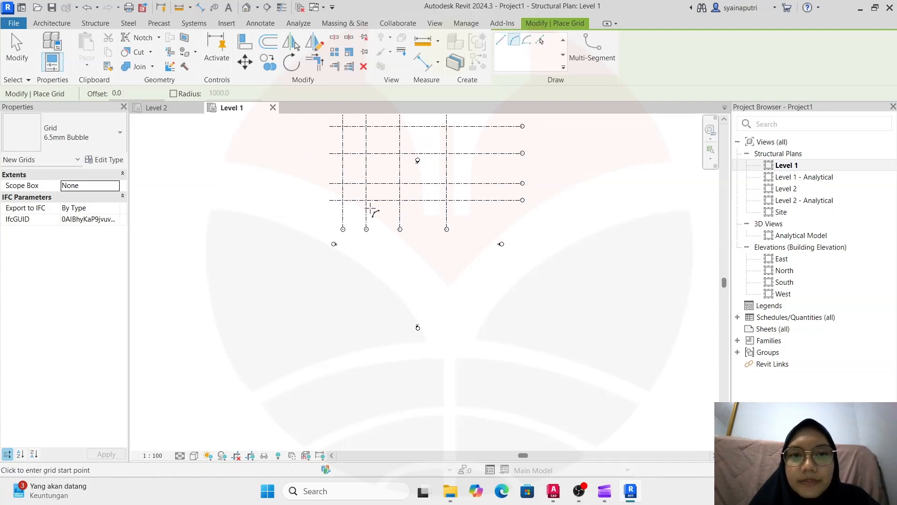
scroll(346, 194, "up", 4)
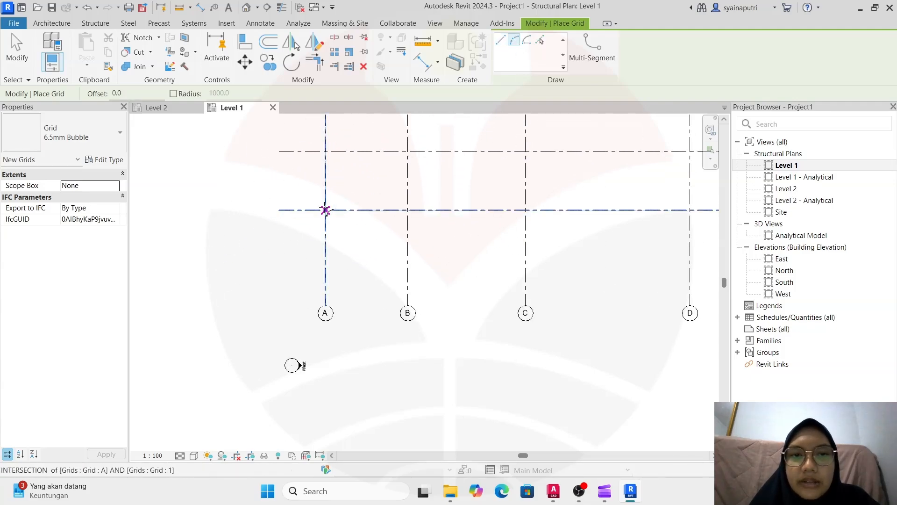
left_click(326, 210)
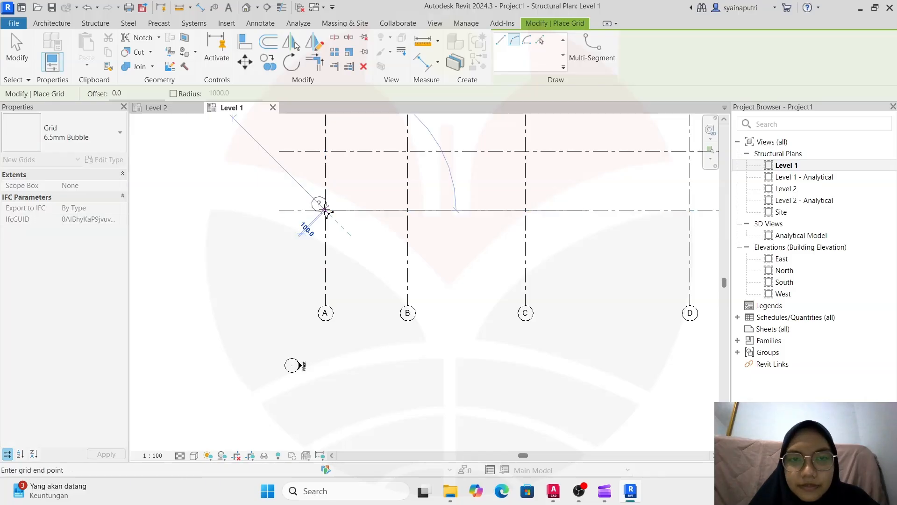
left_click(408, 151)
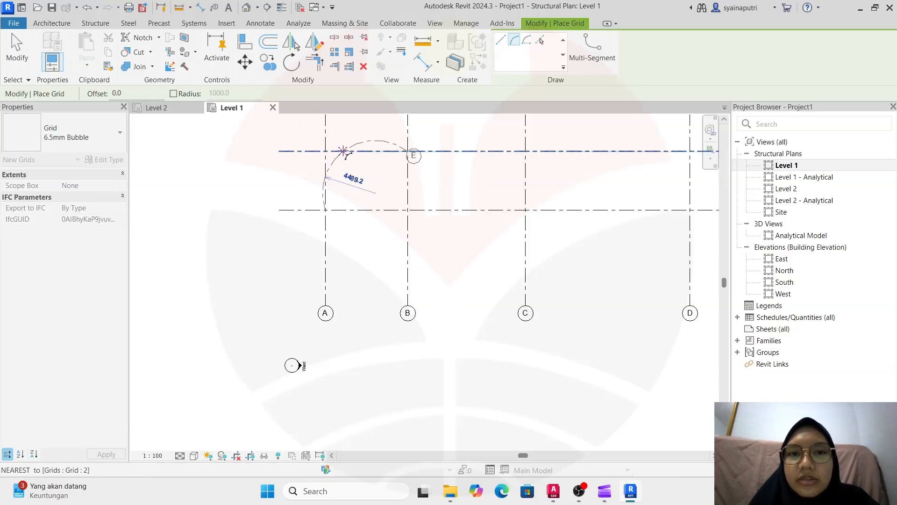
middle_click_drag(369, 192, 354, 248)
scroll(346, 238, "up", 2)
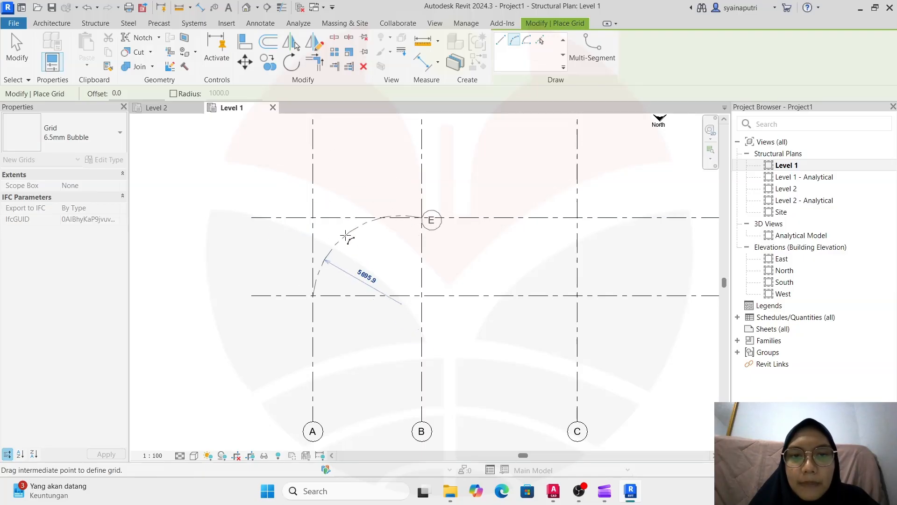
left_click(344, 236)
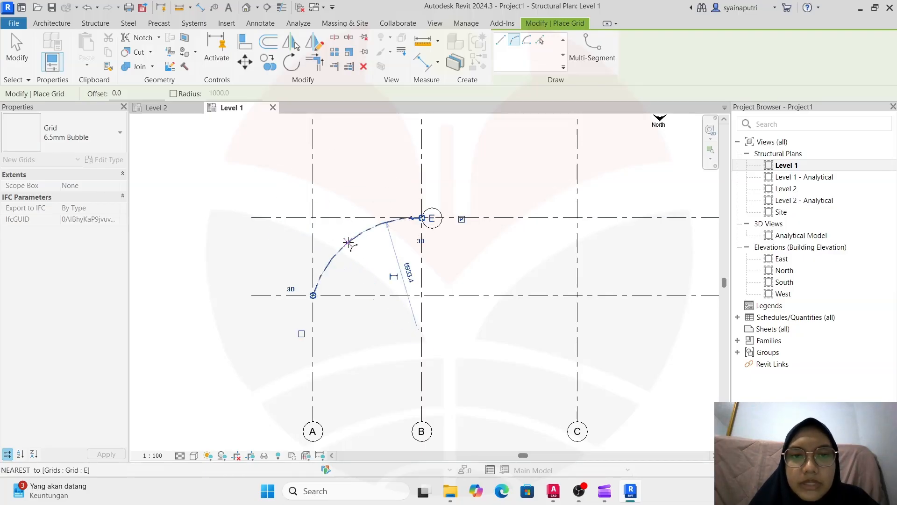
key("Escape")
key("Escape")
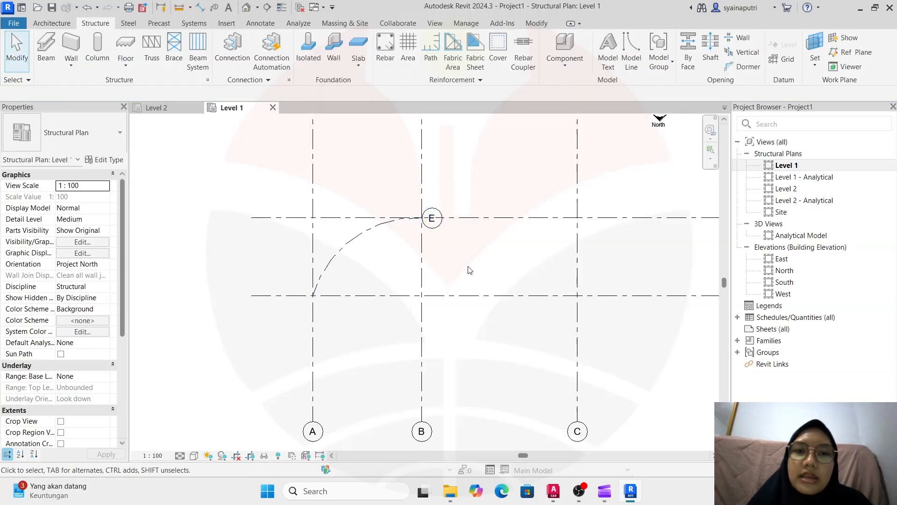
left_click(367, 232)
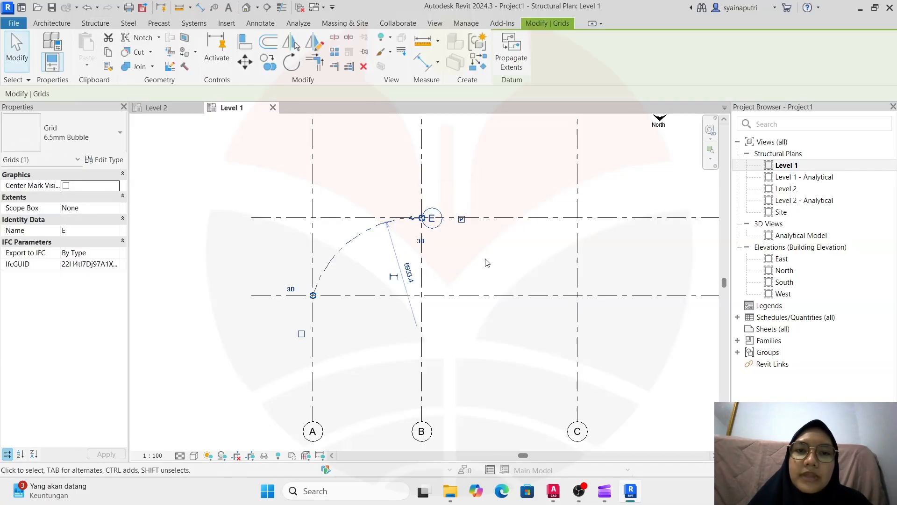
middle_click_drag(487, 263, 446, 289)
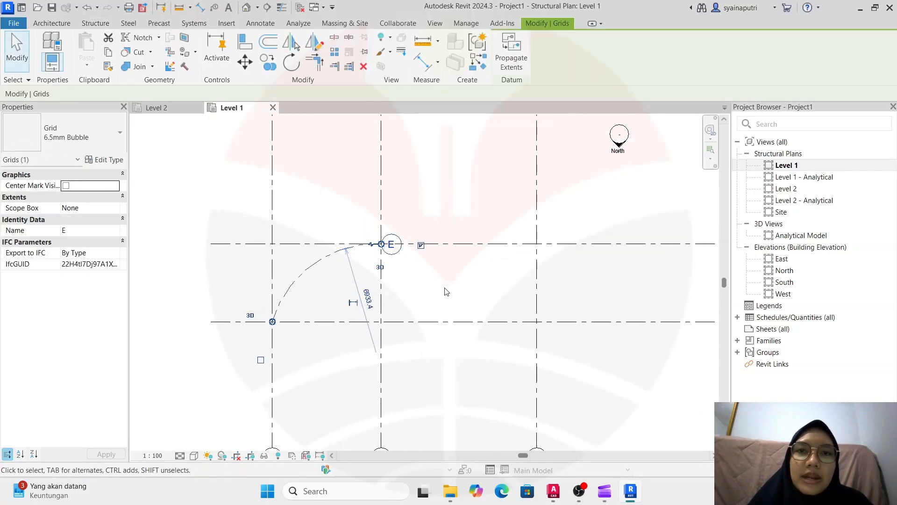
key("Escape")
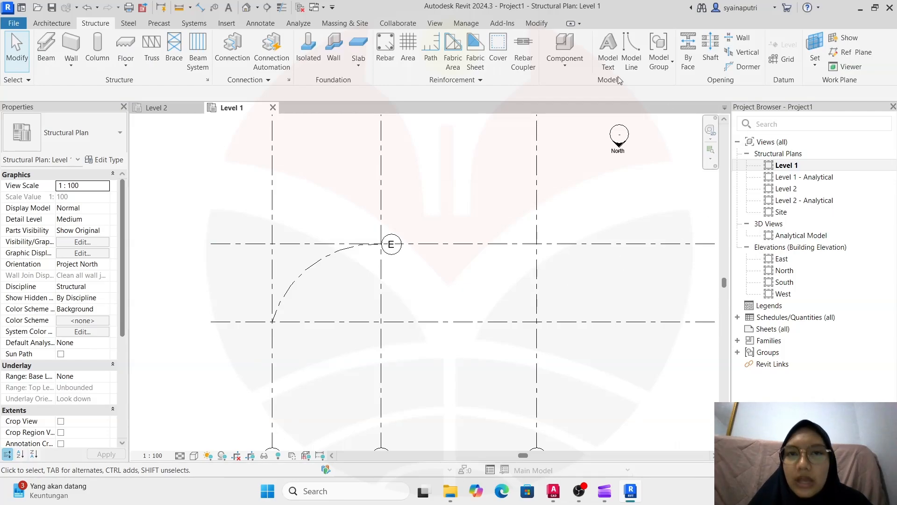
- Draw a center-ends arc grid centred on the C/3 intersection, radius about 4200 mm, from southeast of the centre round to grid C north of it
left_click(787, 60)
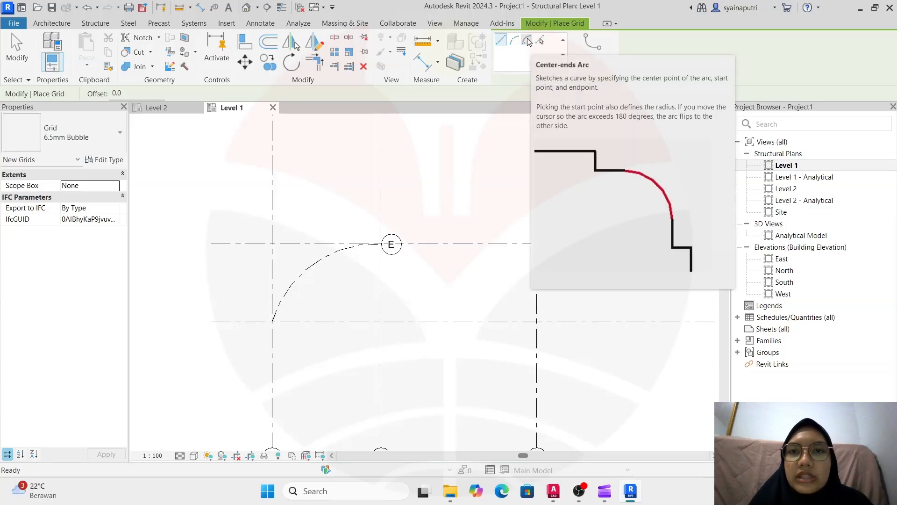
left_click(527, 41)
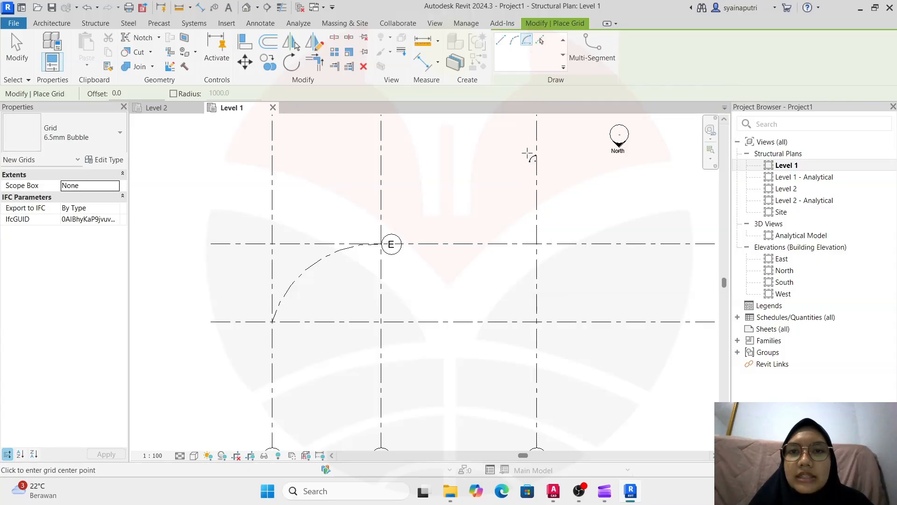
scroll(475, 204, "down", 2)
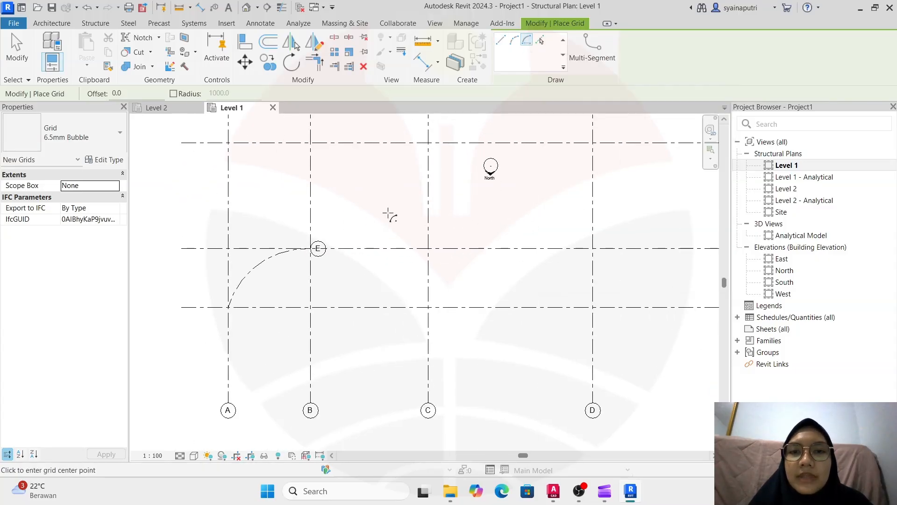
middle_click_drag(398, 195, 420, 292)
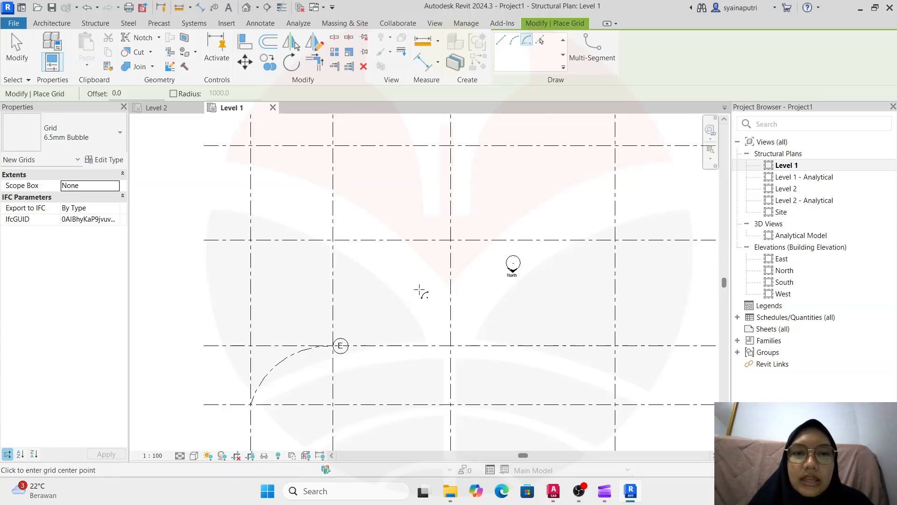
left_click(450, 240)
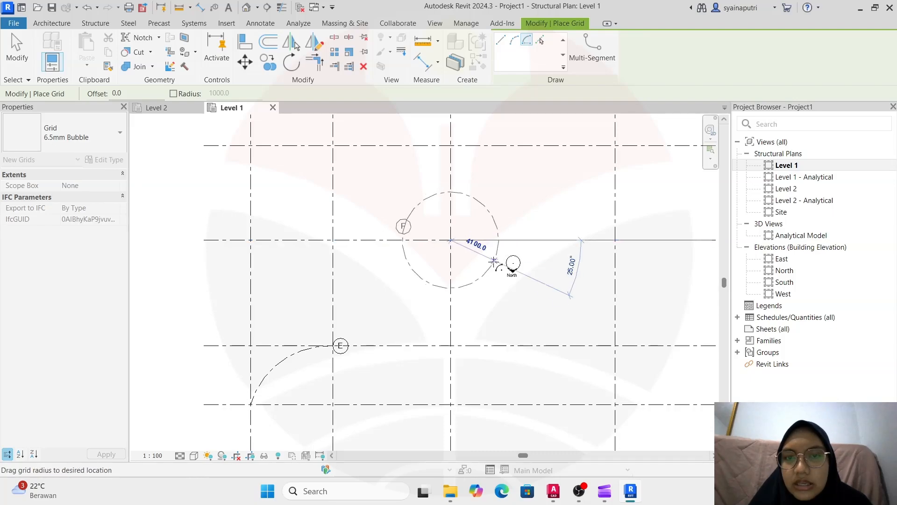
left_click(485, 274)
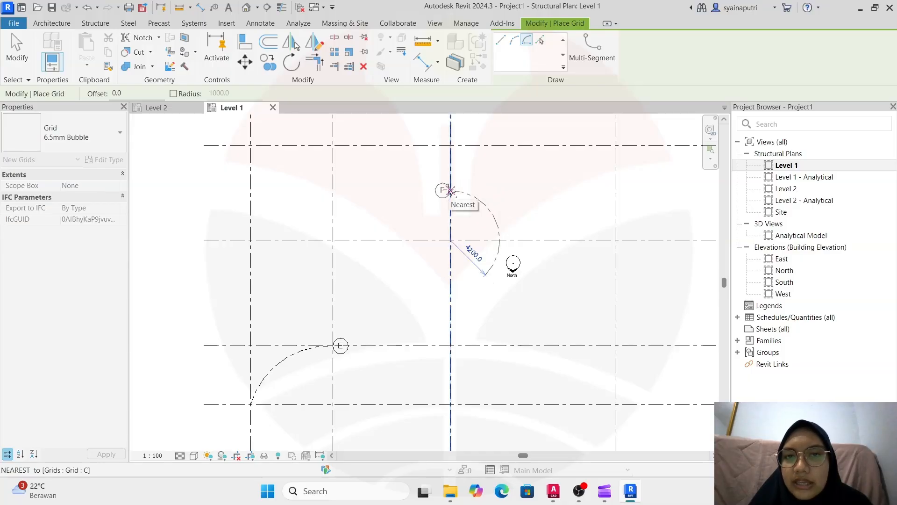
left_click(450, 190)
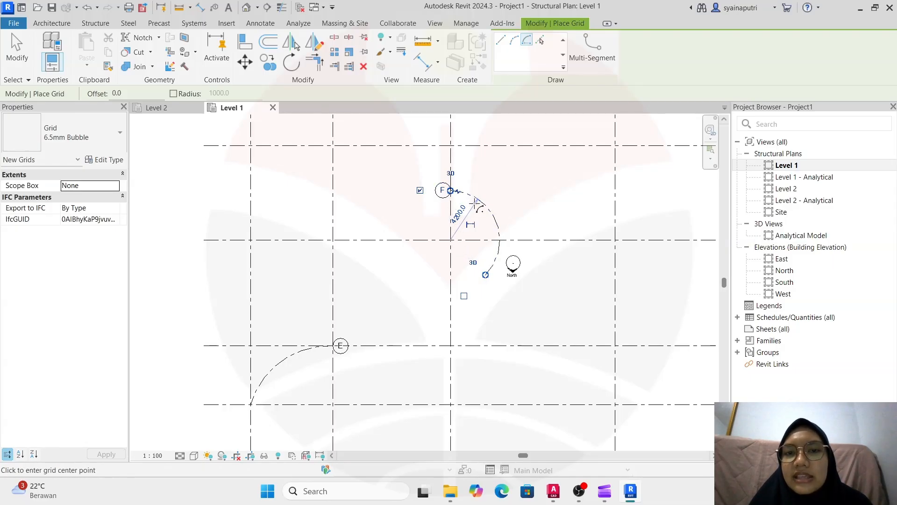
key("Escape")
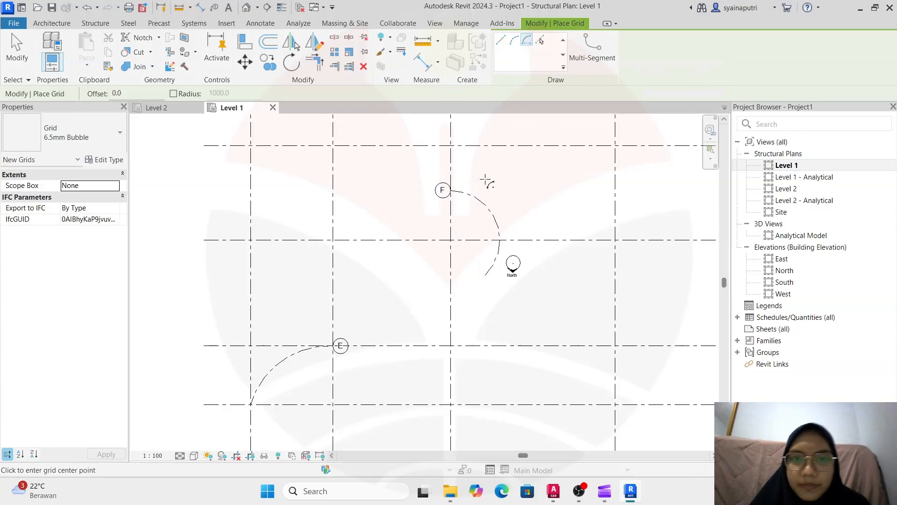
key("Escape")
left_click(481, 207)
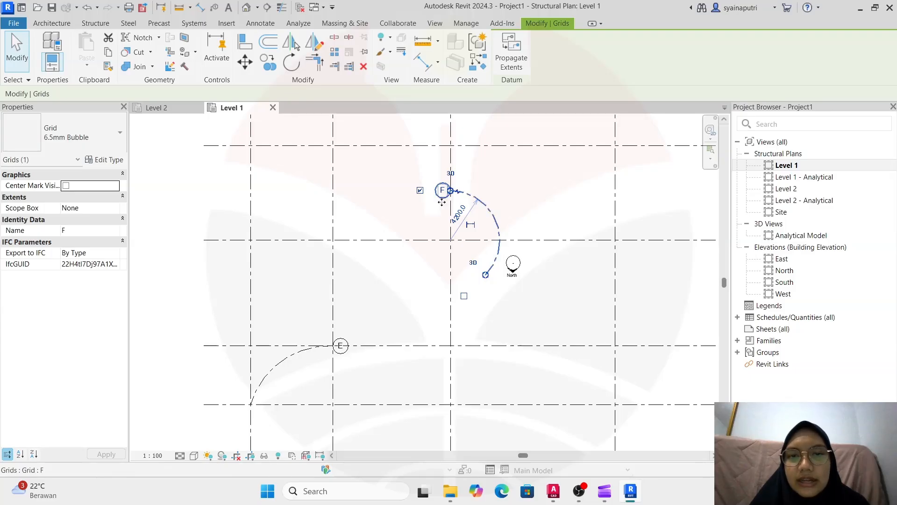
key("Escape")
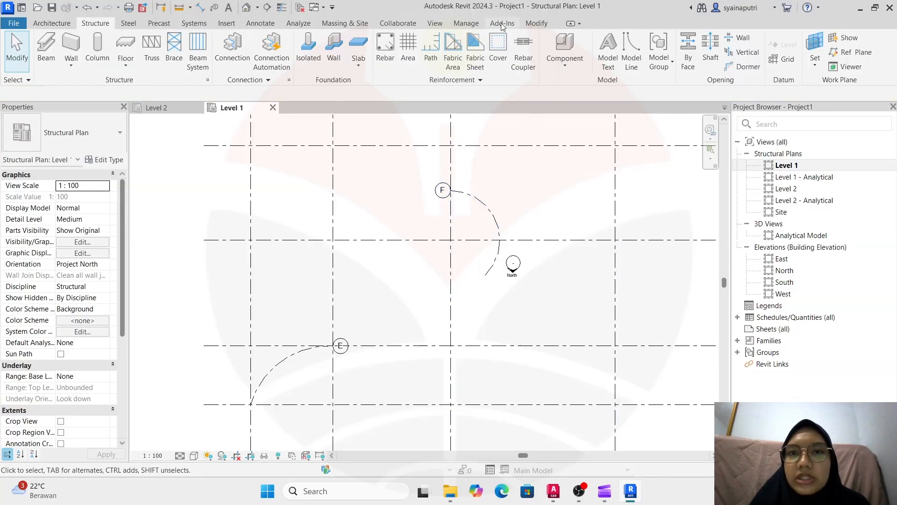
- Sketch a two-segment grid from the C/1 intersection up to grid 2 and back down to grid 1 between grids C and D
left_click(785, 60)
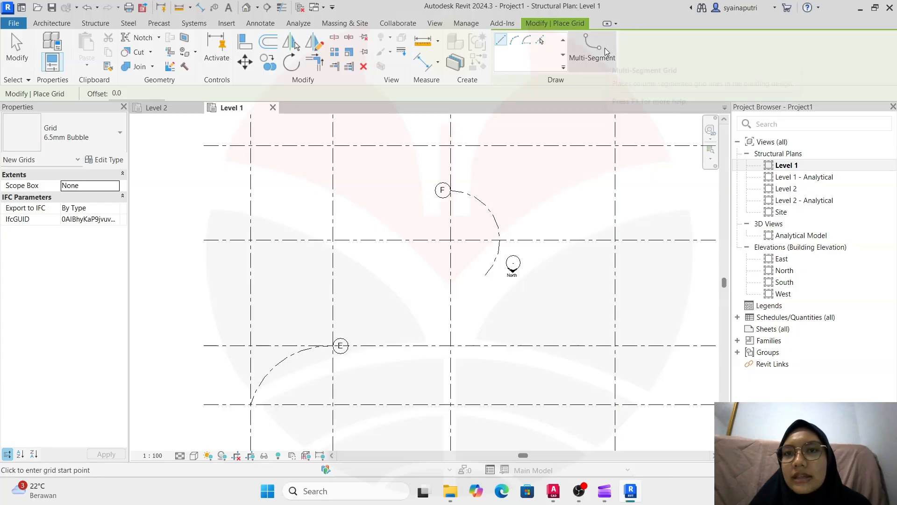
left_click(604, 47)
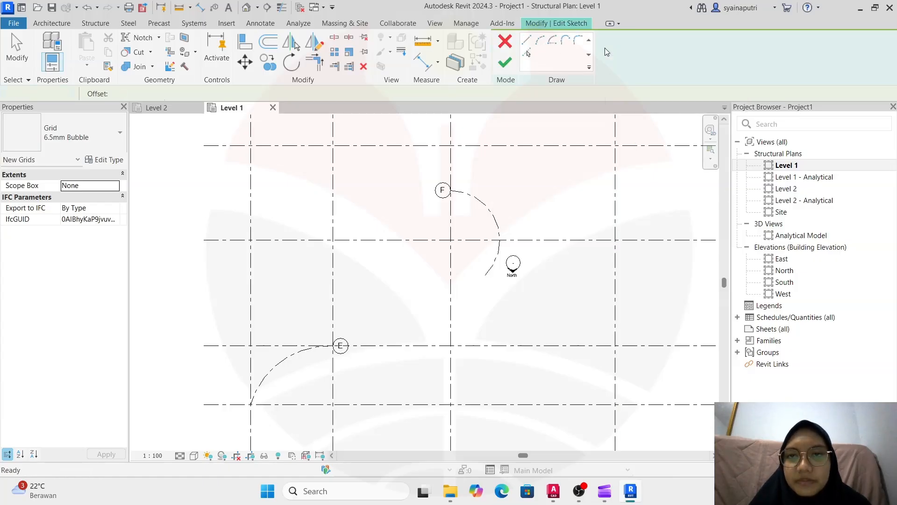
scroll(532, 238, "down", 2)
scroll(528, 278, "down", 1)
middle_click_drag(528, 279, 510, 168)
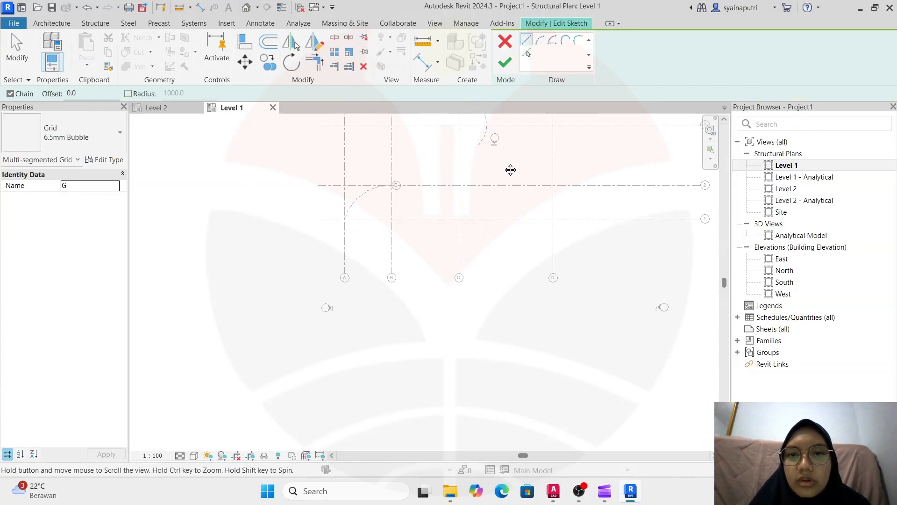
scroll(506, 280, "up", 3)
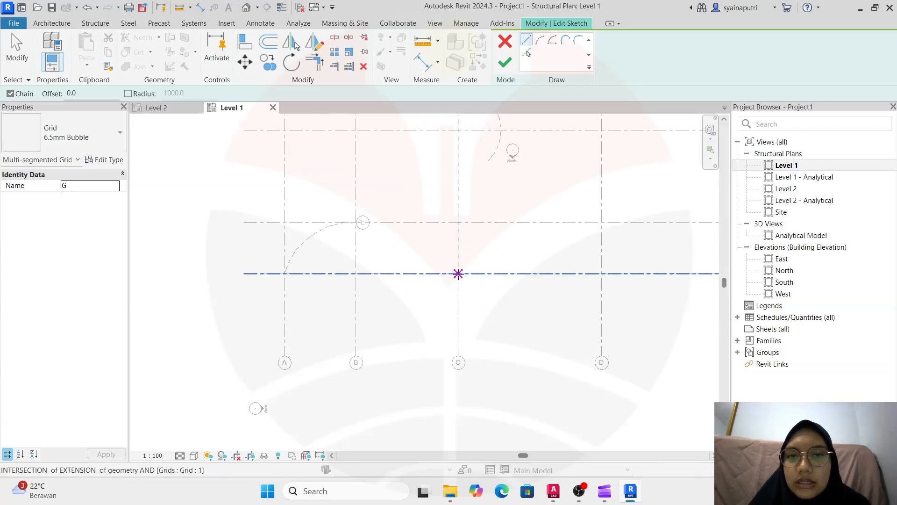
left_click(458, 273)
left_click(510, 223)
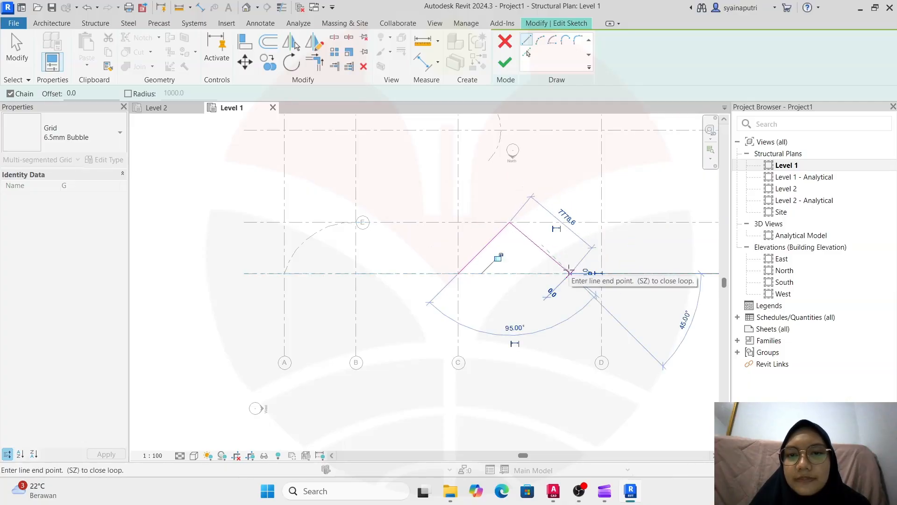
left_click(569, 273)
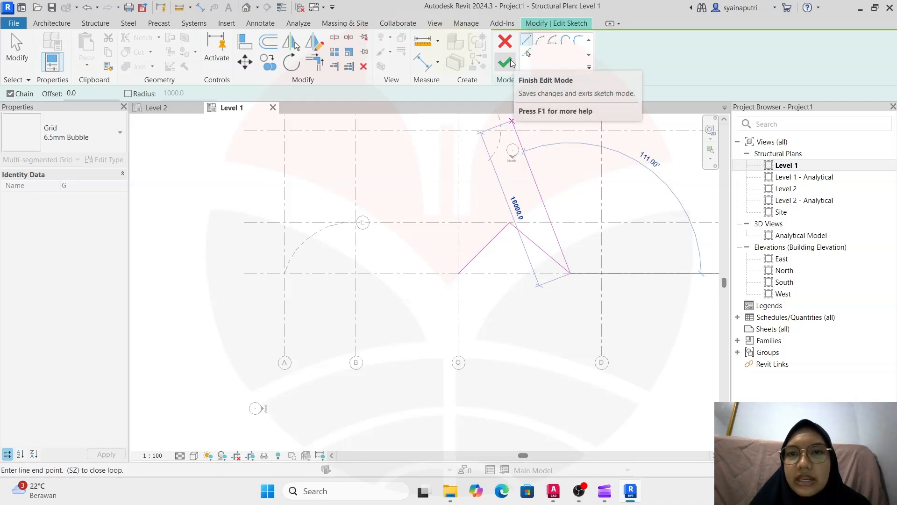
left_click(511, 62)
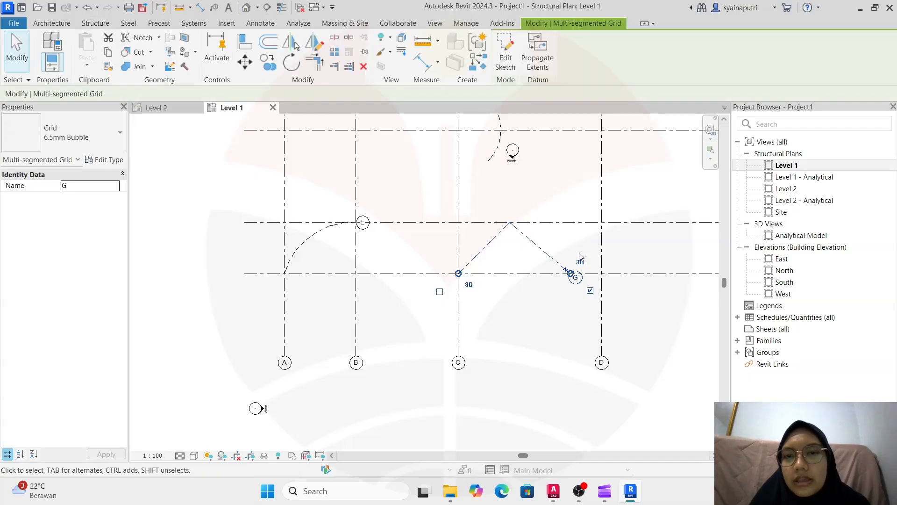
scroll(580, 257, "up", 3)
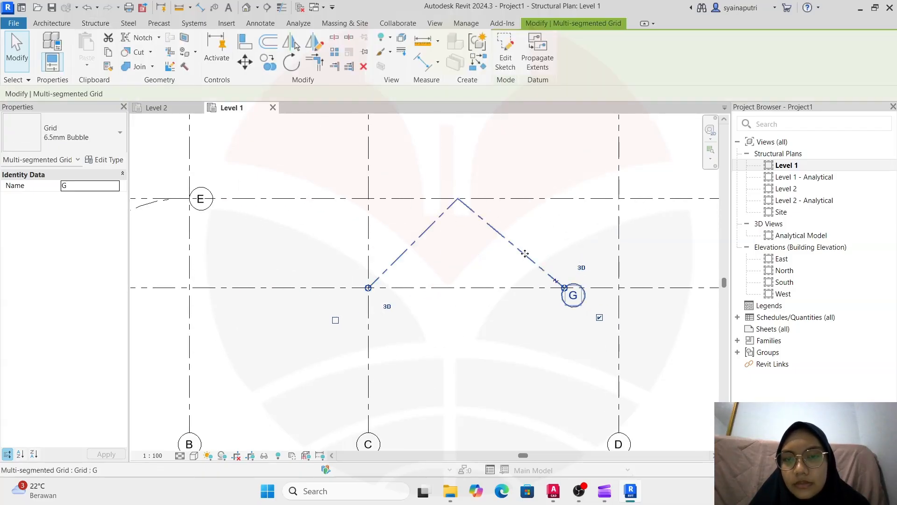
key("Escape")
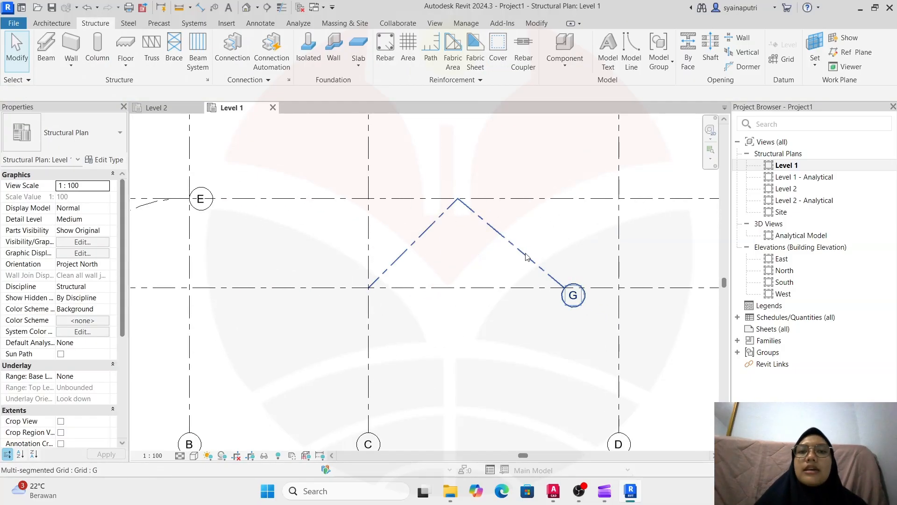
scroll(527, 252, "down", 3)
left_click(523, 249)
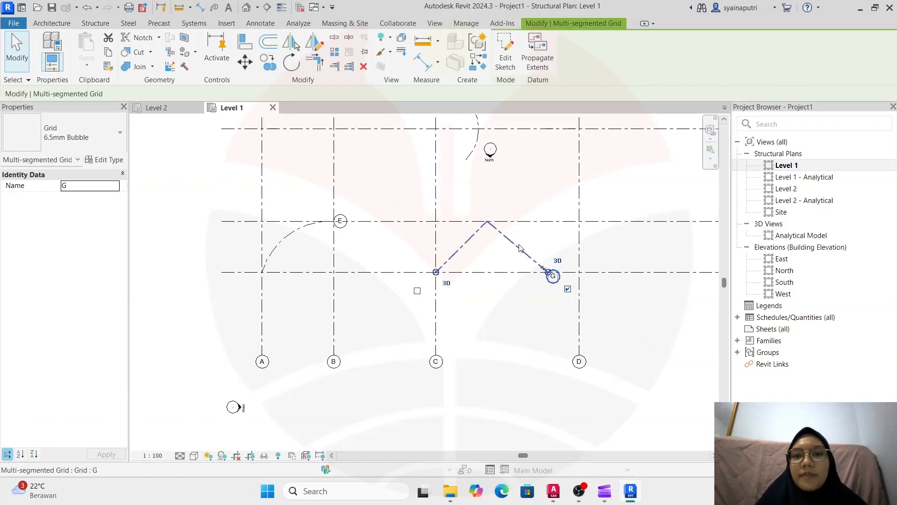
key("Escape")
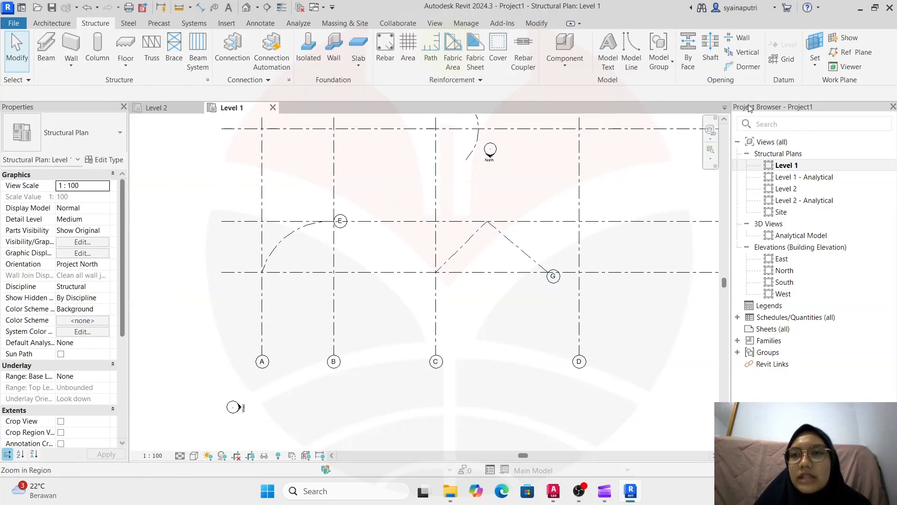
left_click(778, 63)
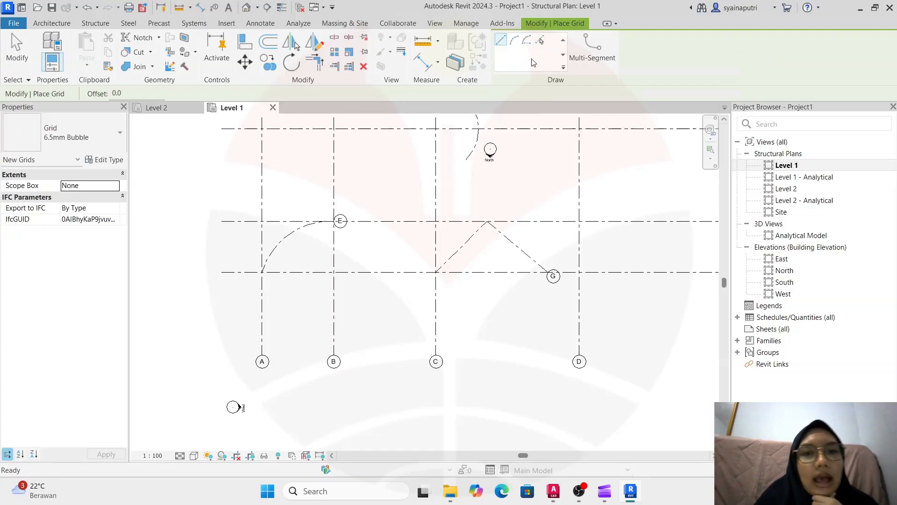
middle_click_drag(487, 189, 392, 213)
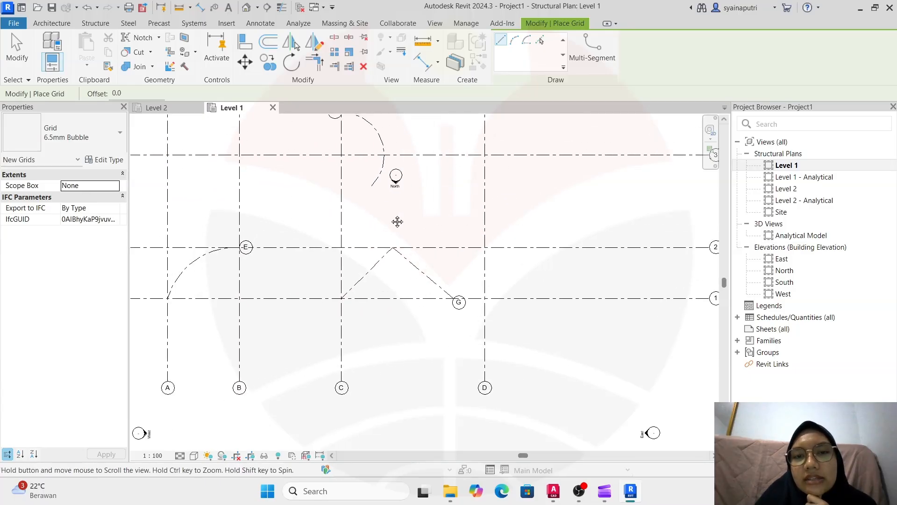
scroll(491, 187, "down", 2)
middle_click_drag(499, 185, 446, 261)
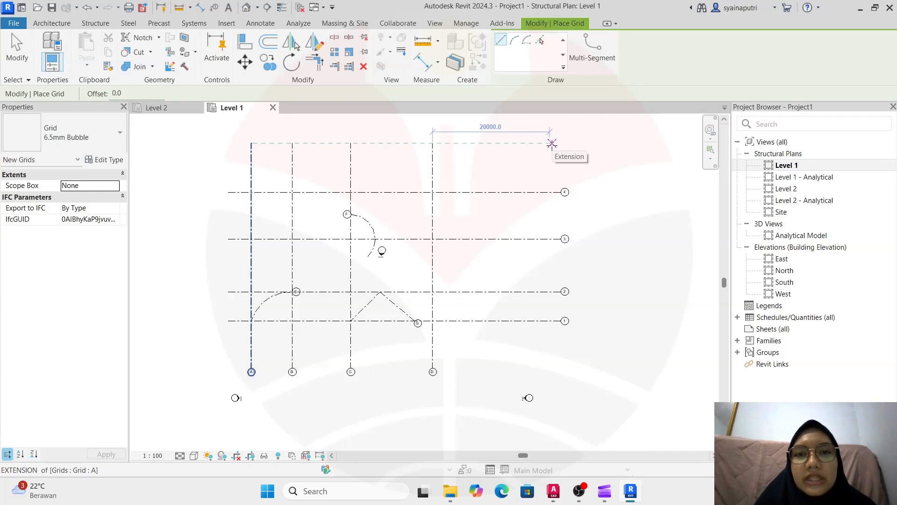
key("Escape")
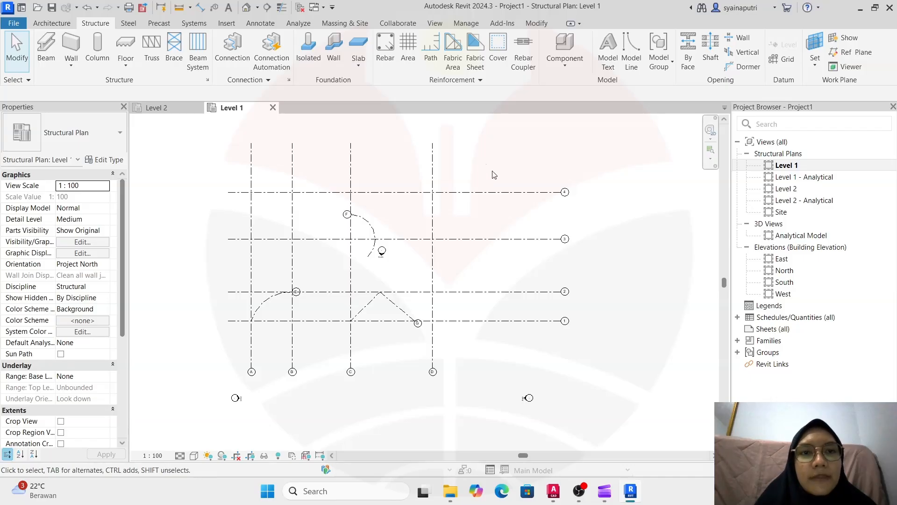
- Link the CAD drawing Denah BC_lt1.dwg from the KULIAH > SEMESTER 6 > BIM > Denah & Potongan BC folder into the Level 1 plan
scroll(512, 171, "down", 4)
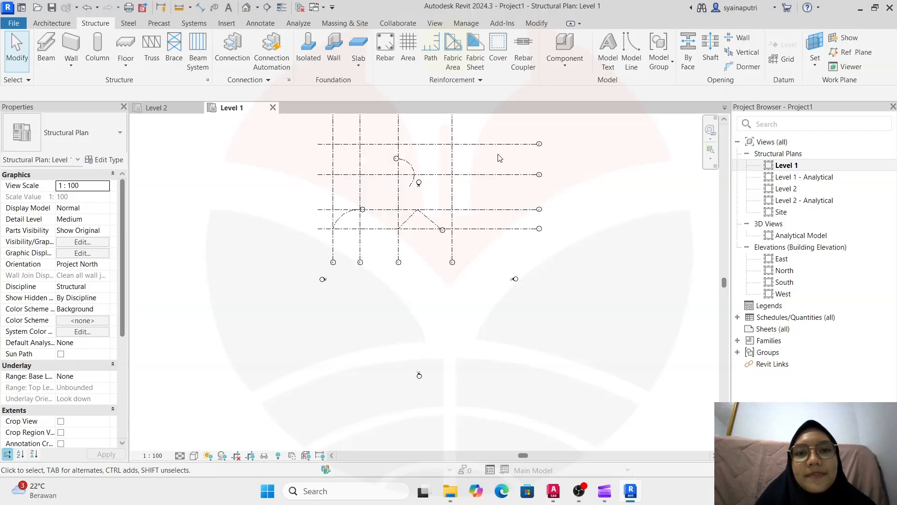
middle_click_drag(506, 164, 494, 202)
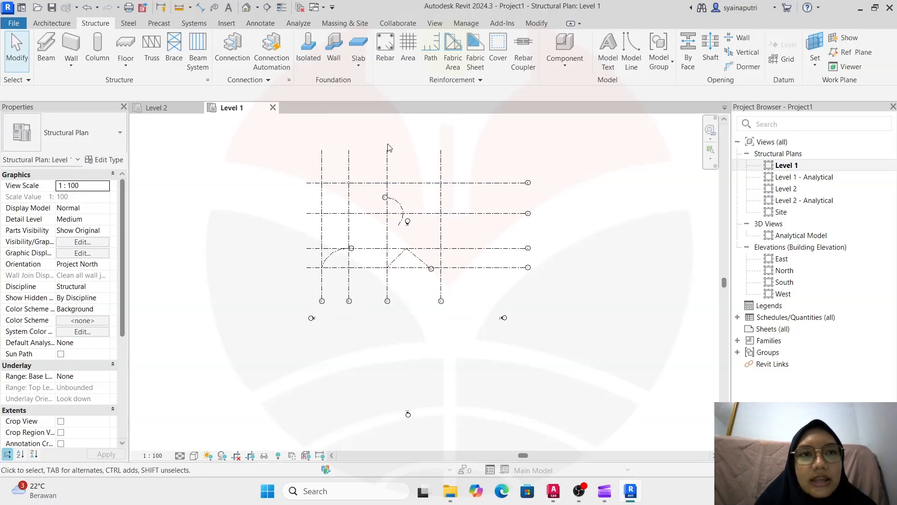
left_click(226, 24)
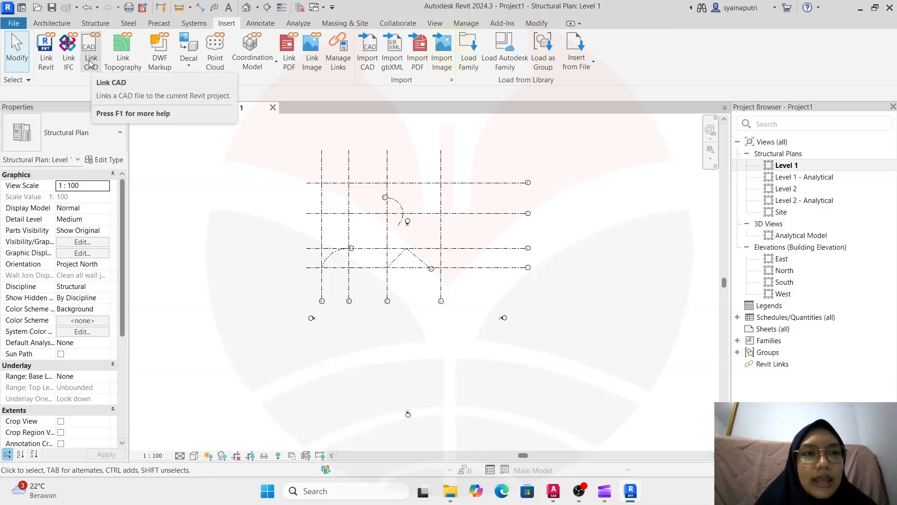
left_click(90, 63)
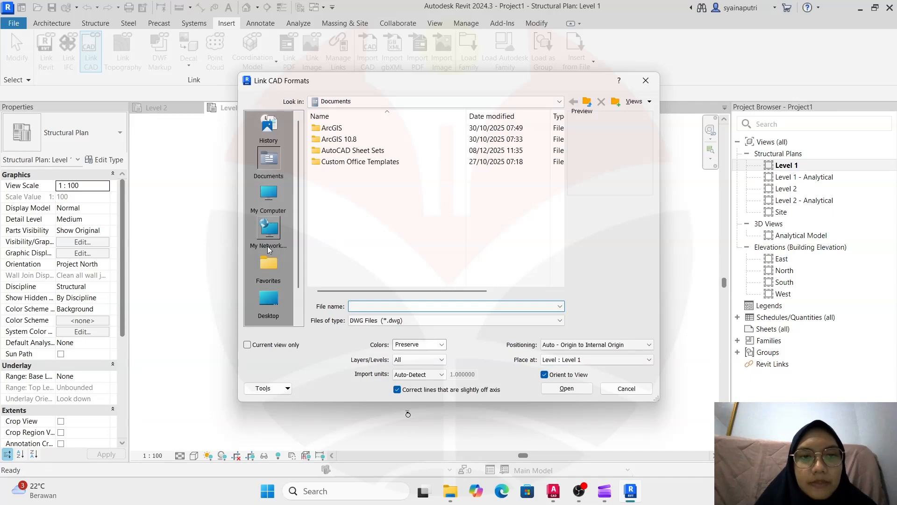
left_click(269, 196)
double_click(359, 163)
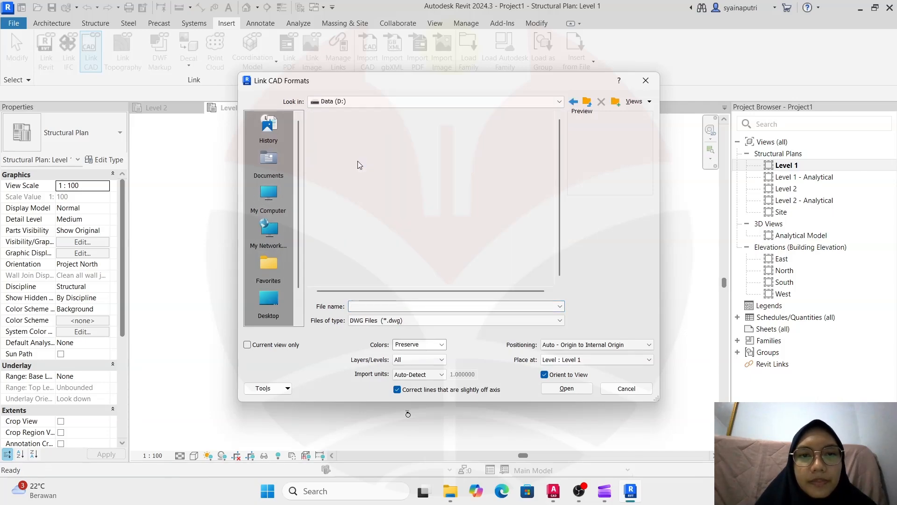
double_click(359, 145)
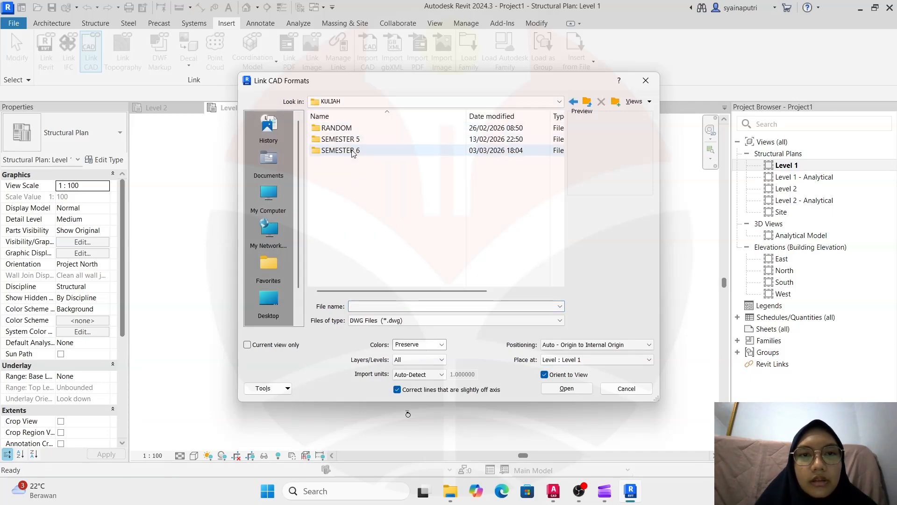
double_click(356, 150)
double_click(358, 129)
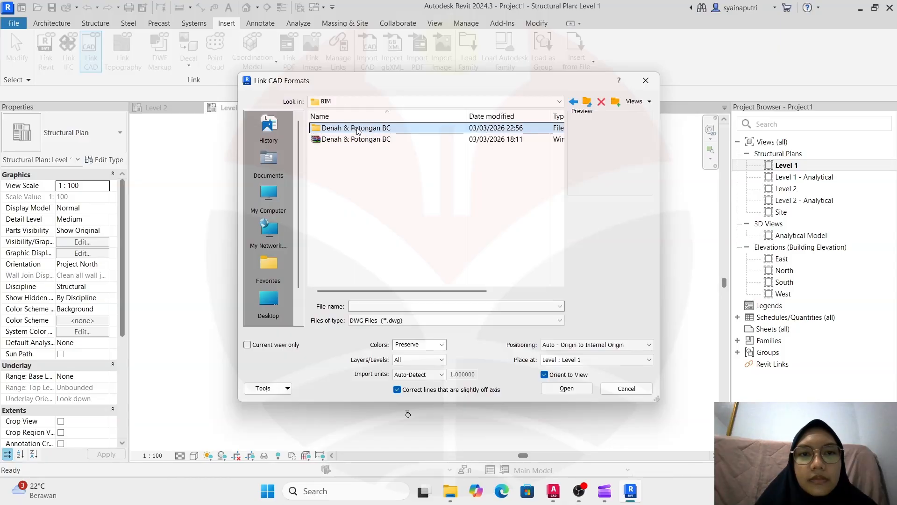
double_click(358, 128)
left_click(380, 139)
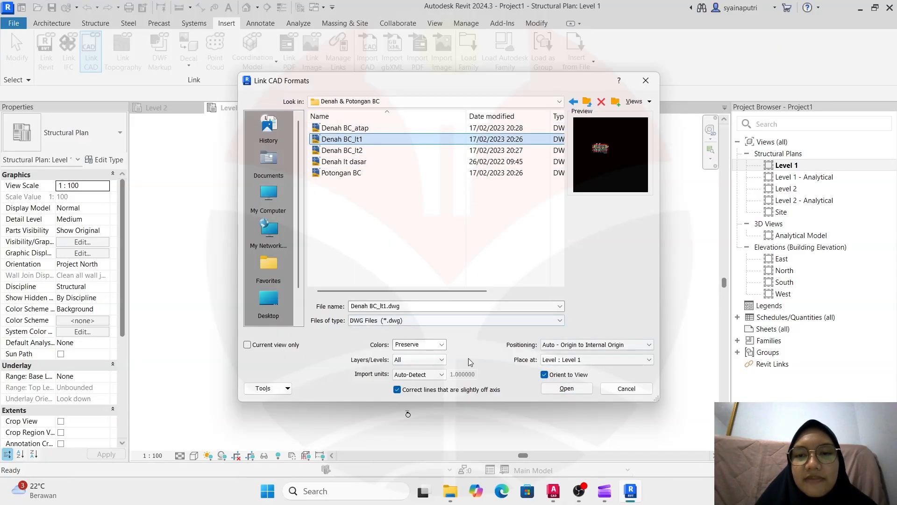
left_click(566, 389)
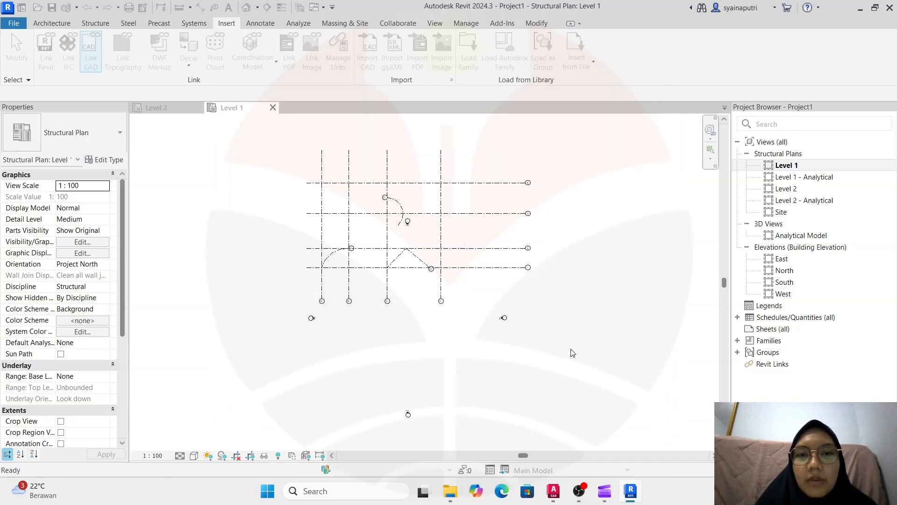
- Fit the plan view to its contents and examine the linked 1st floor plan
right_click(607, 177)
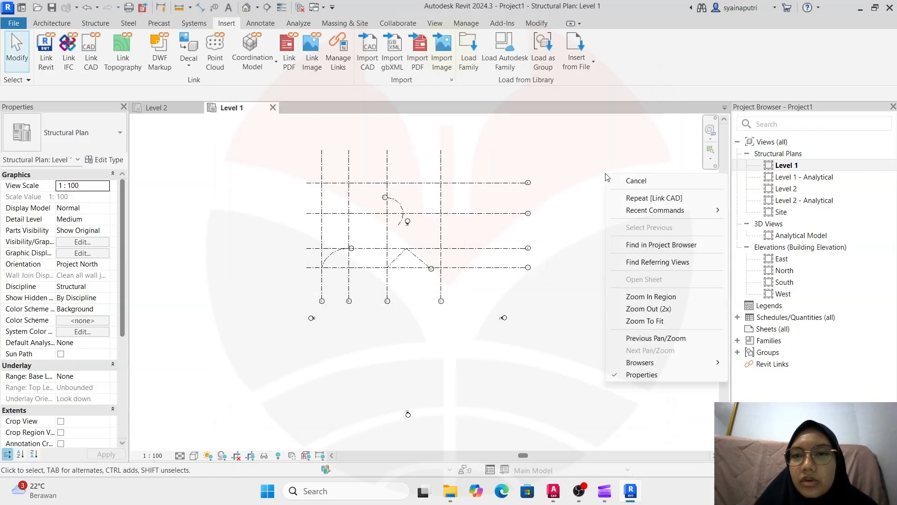
left_click(663, 321)
scroll(445, 135, "up", 3)
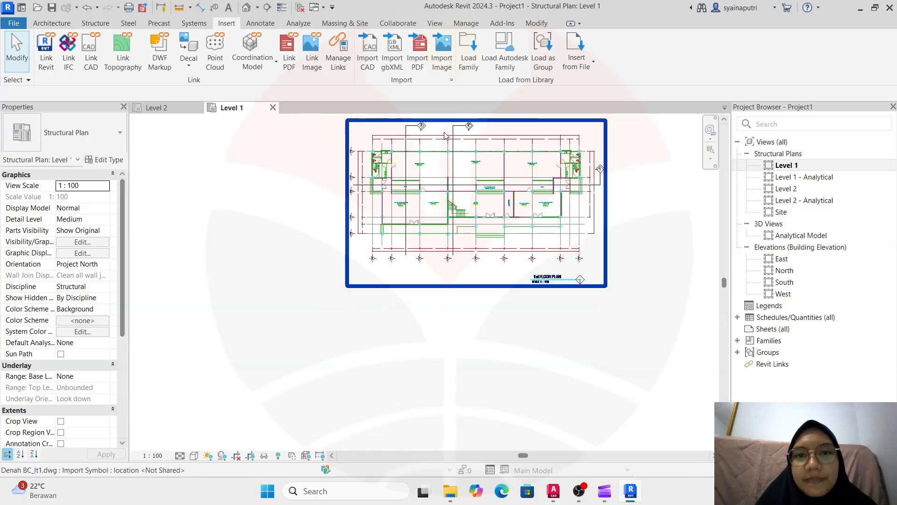
scroll(444, 136, "up", 4)
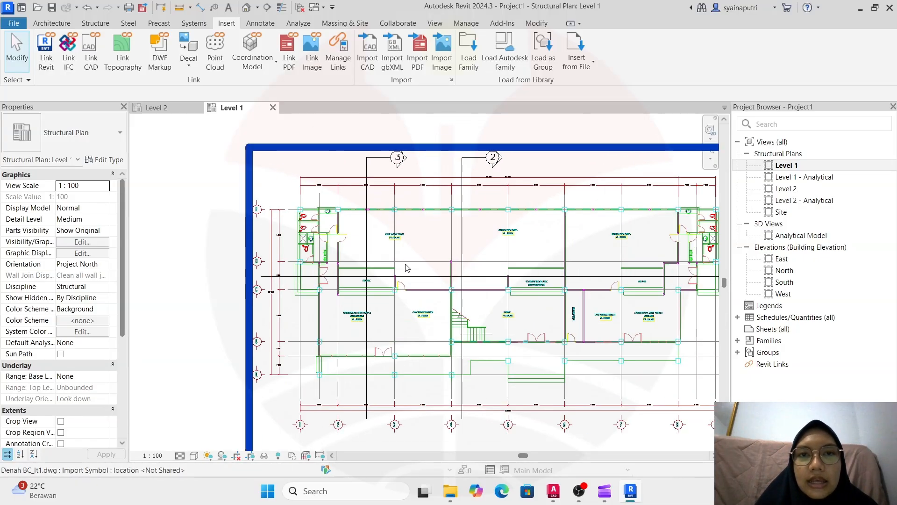
scroll(406, 268, "down", 4)
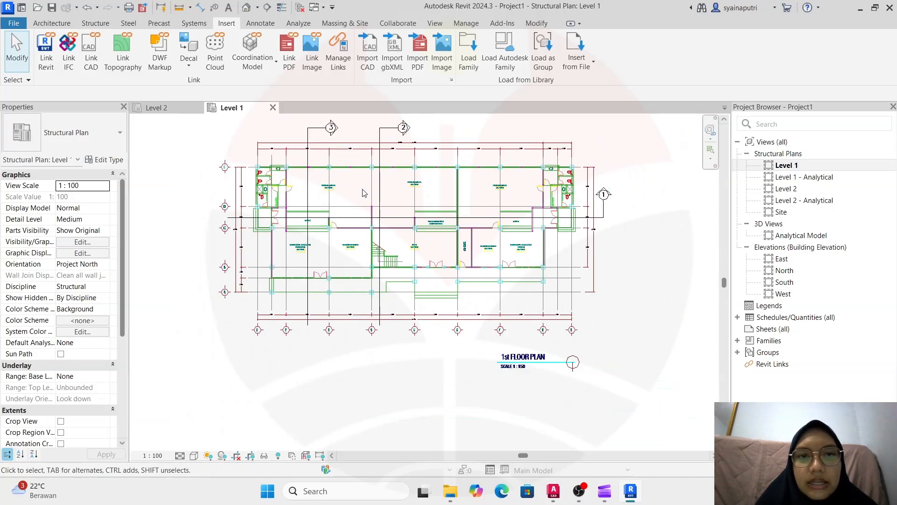
middle_click_drag(349, 220, 347, 242)
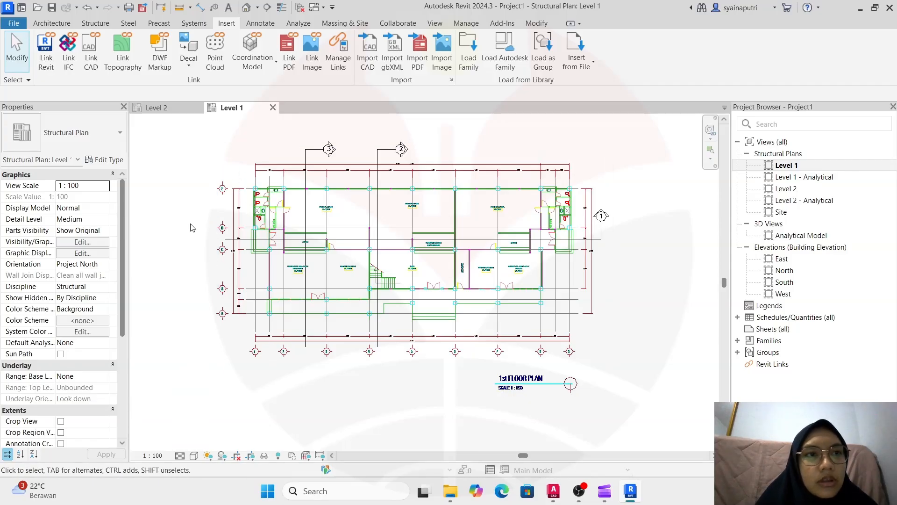
- Create a grid by picking the vertical axis line 1 of the linked floor plan with Pick Lines
left_click(71, 26)
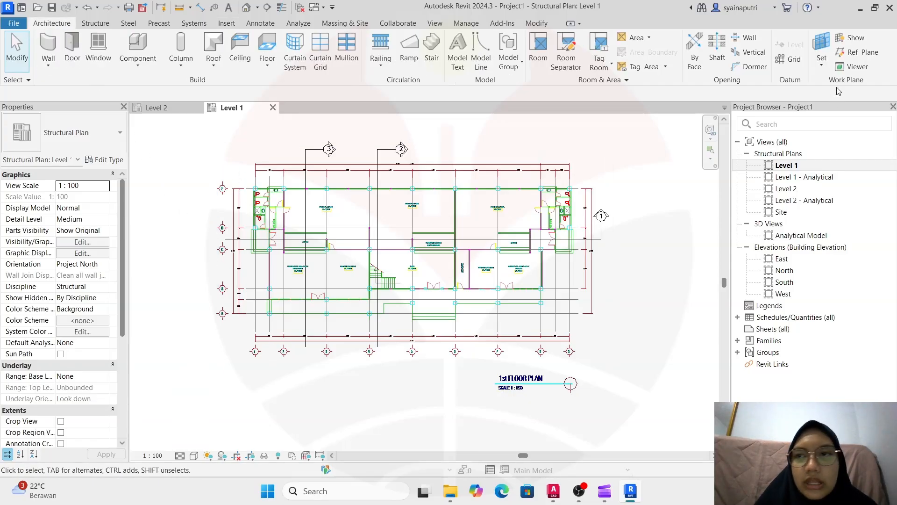
left_click(789, 60)
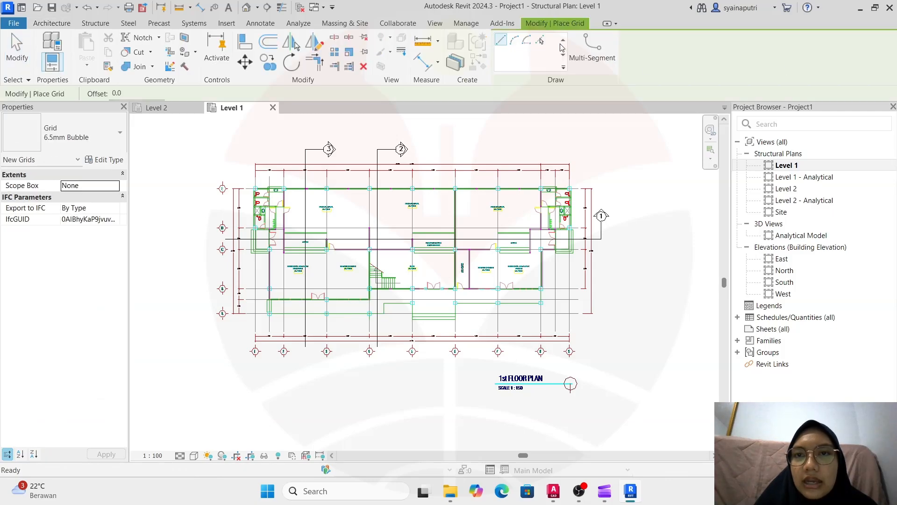
left_click(540, 40)
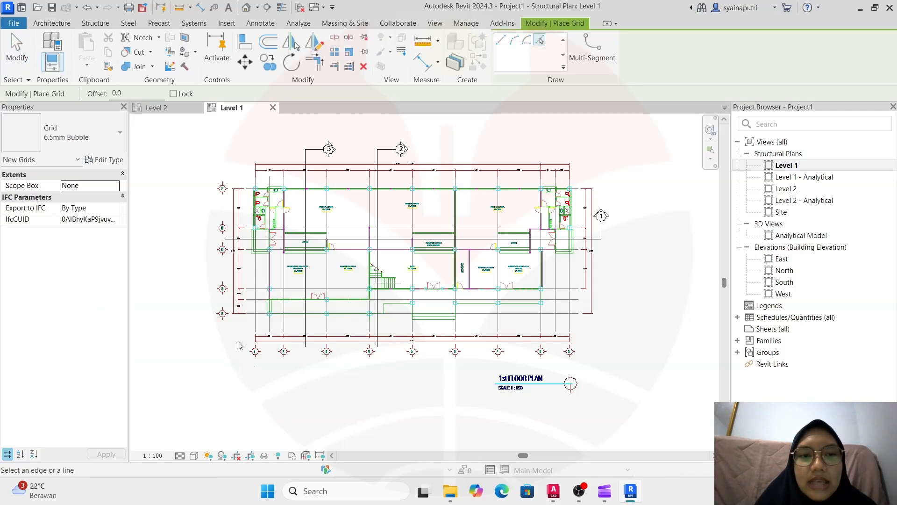
scroll(243, 331, "up", 5)
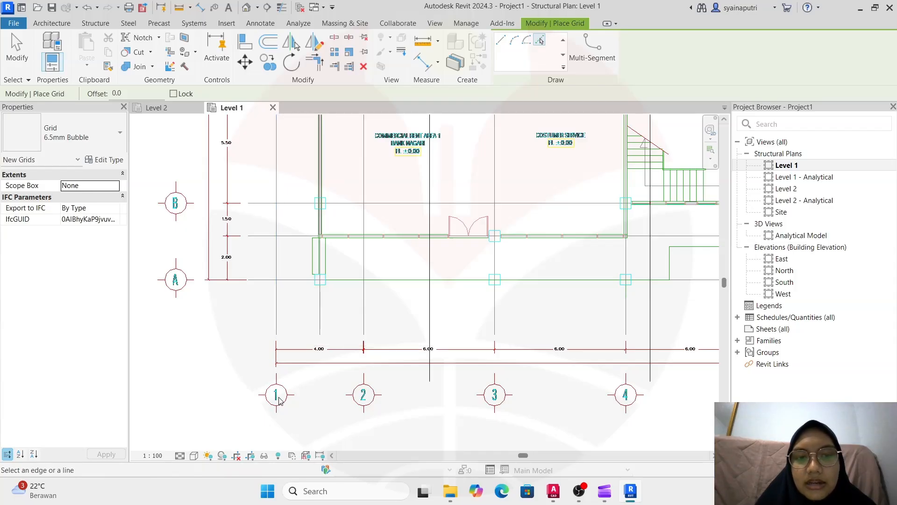
left_click(277, 319)
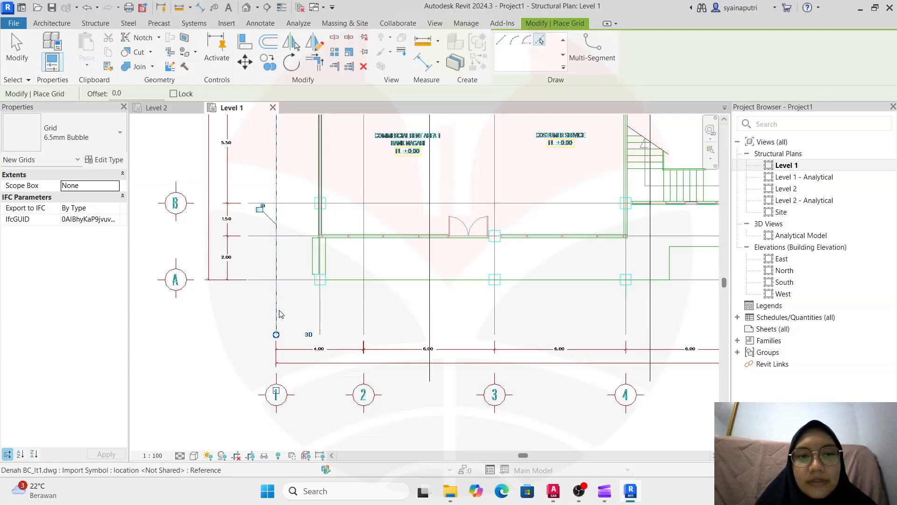
- Create grids by picking the linked plan's vertical axis lines 2 and 3 and horizontal axis lines A and B
scroll(281, 314, "down", 5)
scroll(290, 350, "up", 3)
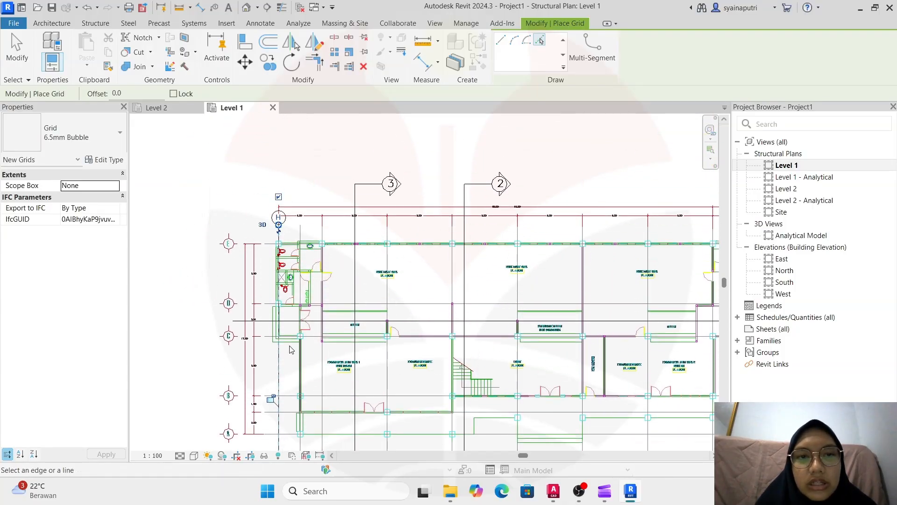
scroll(278, 221, "up", 4)
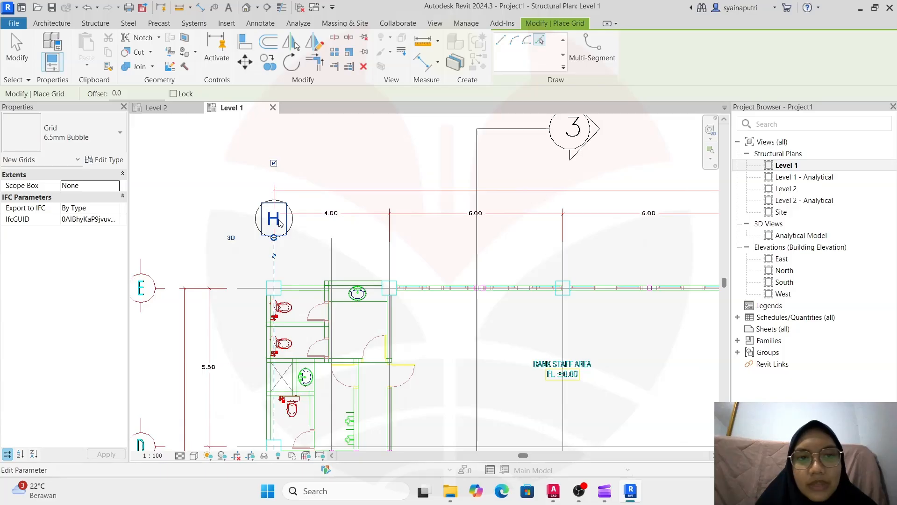
scroll(279, 222, "down", 5)
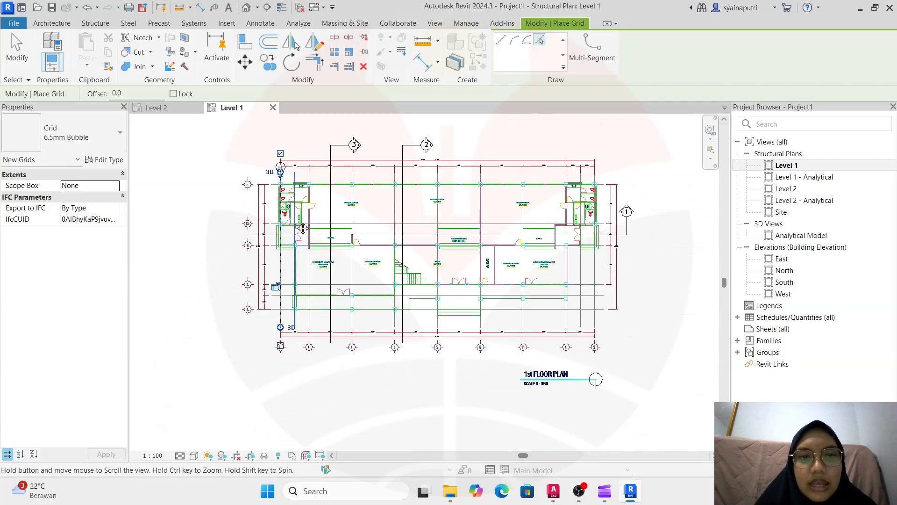
scroll(310, 275, "up", 4)
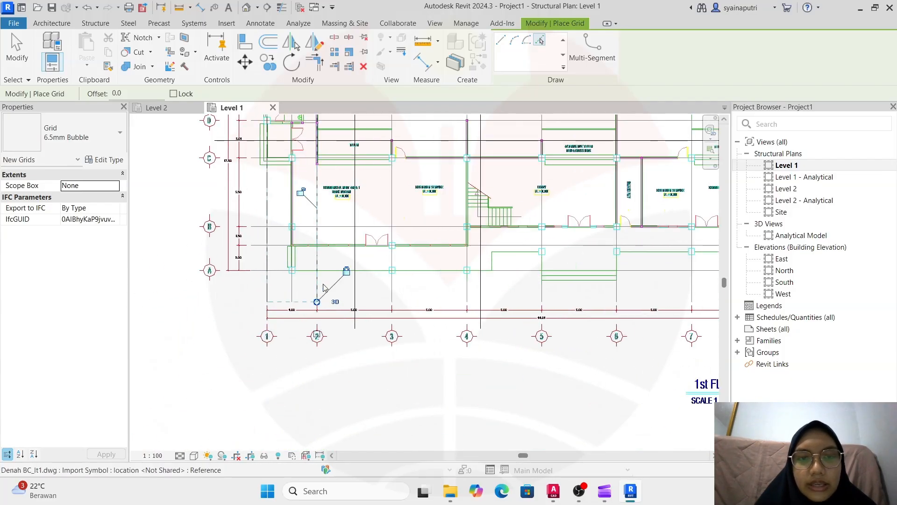
left_click(393, 282)
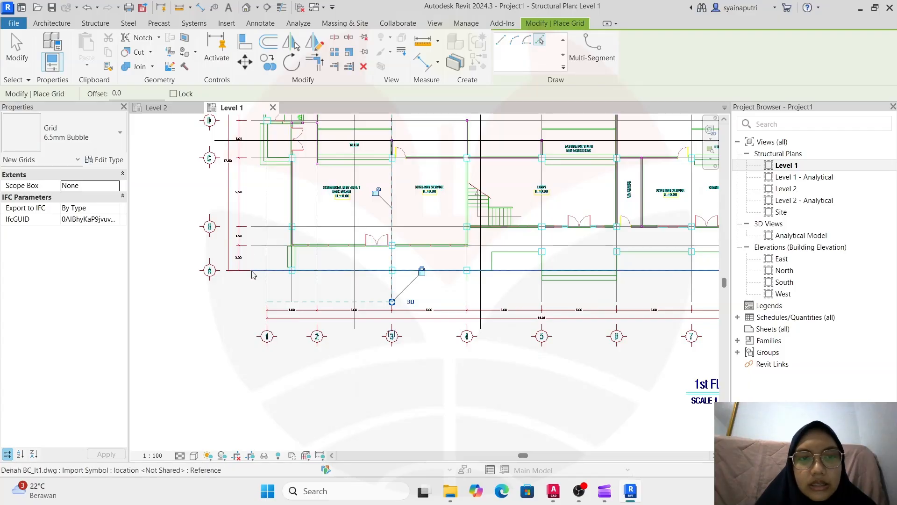
left_click(260, 226)
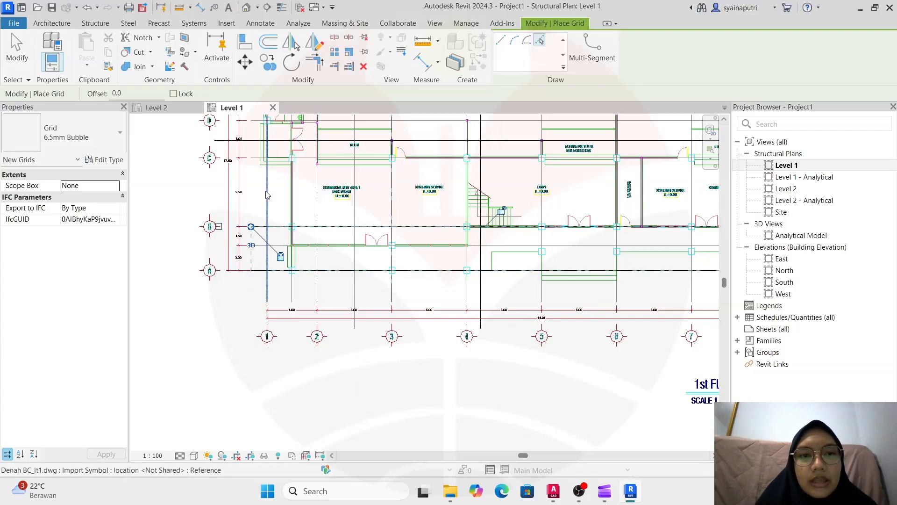
key("Escape")
key("Escape")
- Compare the bubble labels of the picked grids with the axis labels of the linked floor plan
scroll(267, 194, "down", 3)
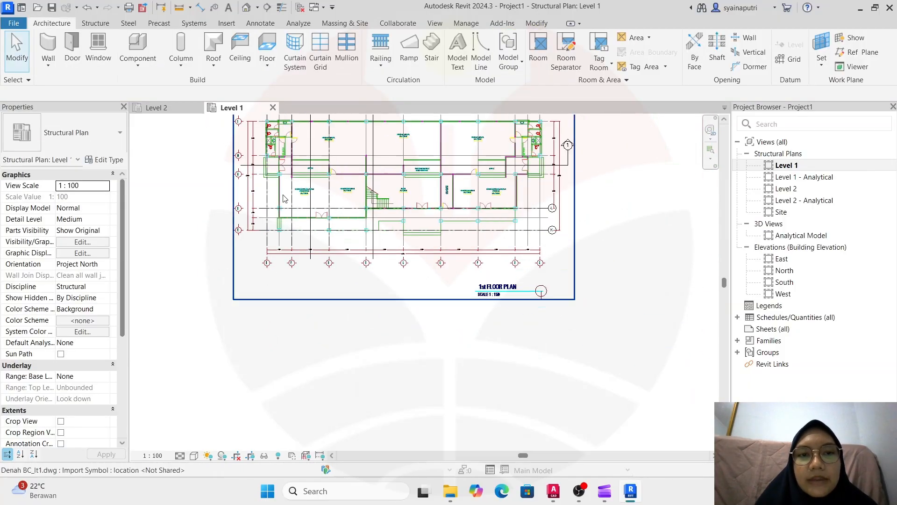
middle_click_drag(326, 227, 334, 346)
scroll(284, 227, "up", 2)
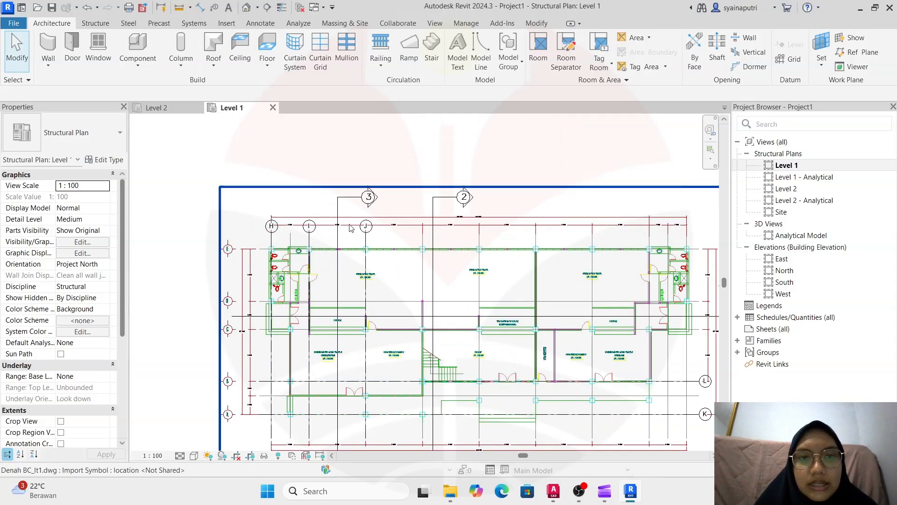
scroll(571, 271, "down", 3)
scroll(571, 386, "up", 4)
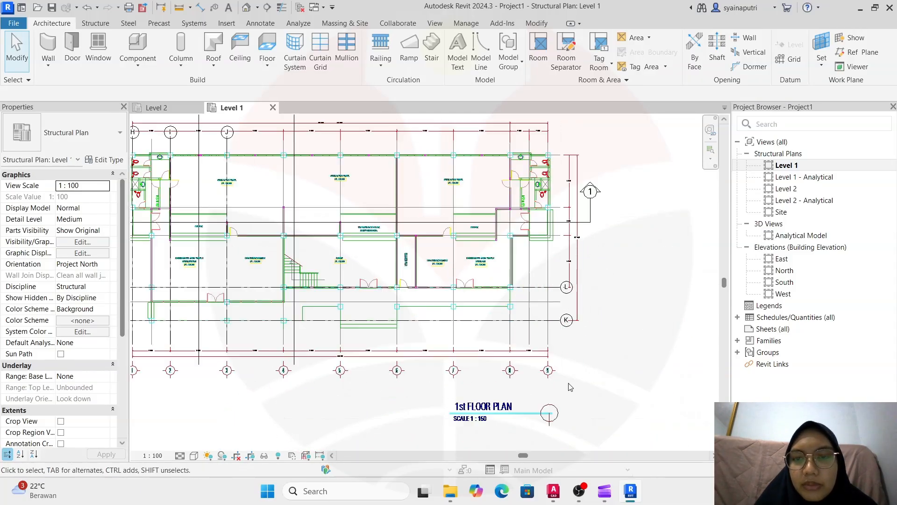
scroll(570, 329, "up", 2)
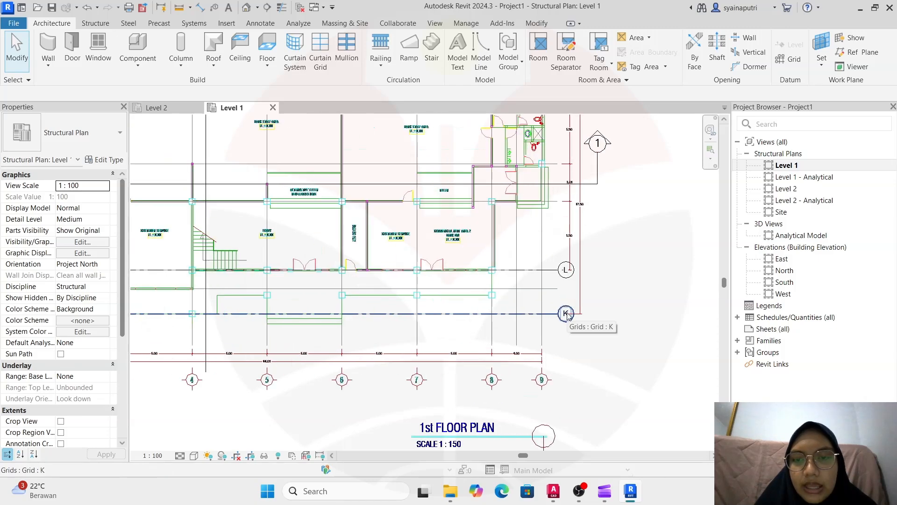
scroll(566, 314, "down", 3)
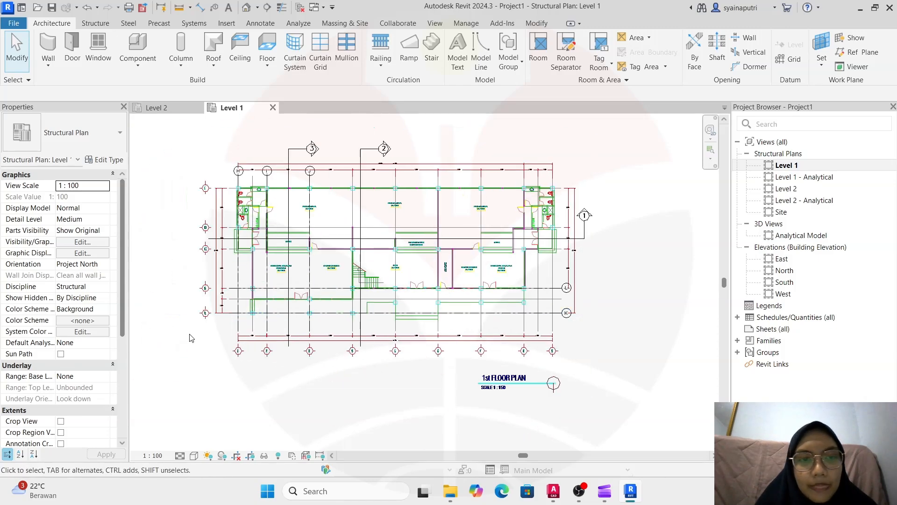
scroll(224, 305, "up", 4)
scroll(224, 305, "up", 1)
middle_click_drag(261, 271, 255, 418)
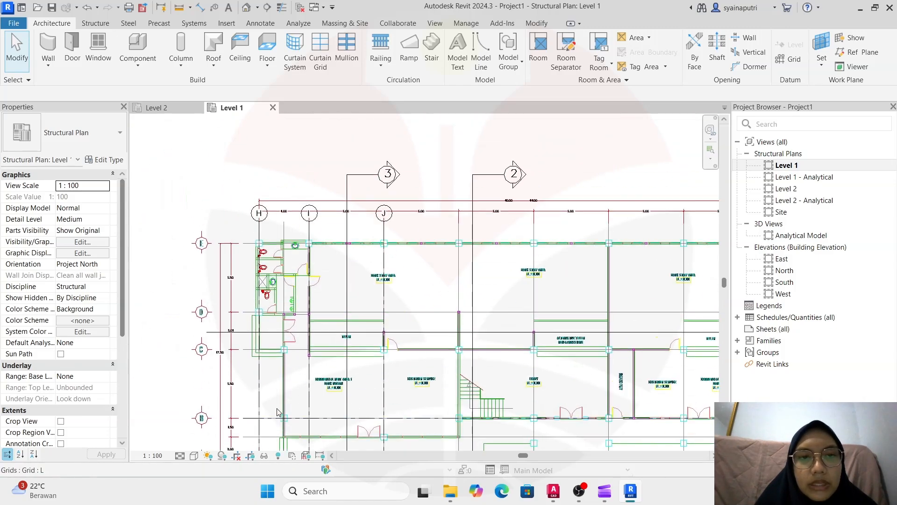
- Try to rename grid H, which lies on the linked plan's axis 1, as 1
left_click(260, 214)
left_click(261, 214)
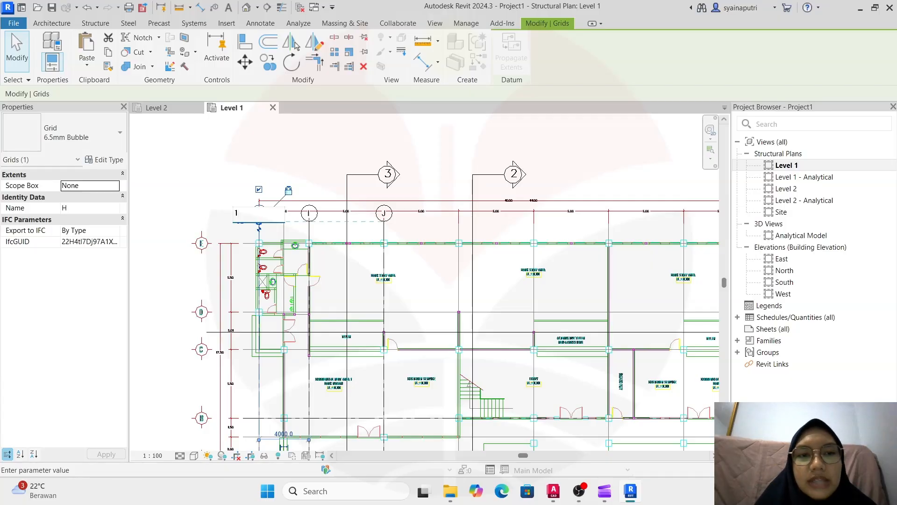
scroll(264, 238, "down", 6)
middle_click_drag(256, 369, 480, 179)
scroll(500, 361, "up", 10)
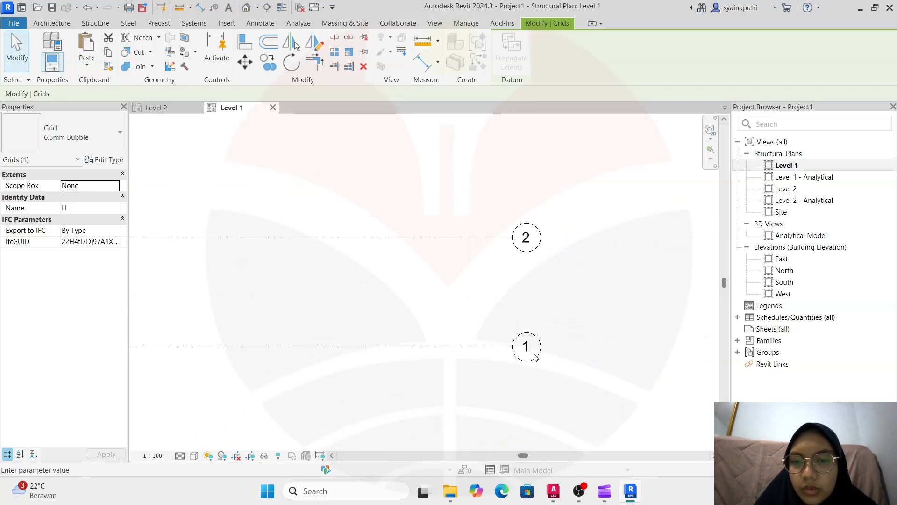
scroll(534, 356, "down", 10)
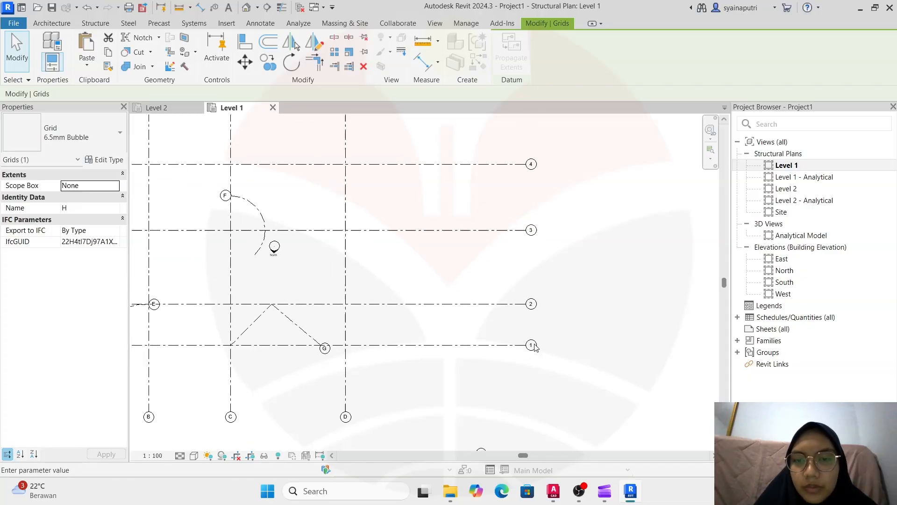
scroll(409, 153, "up", 8)
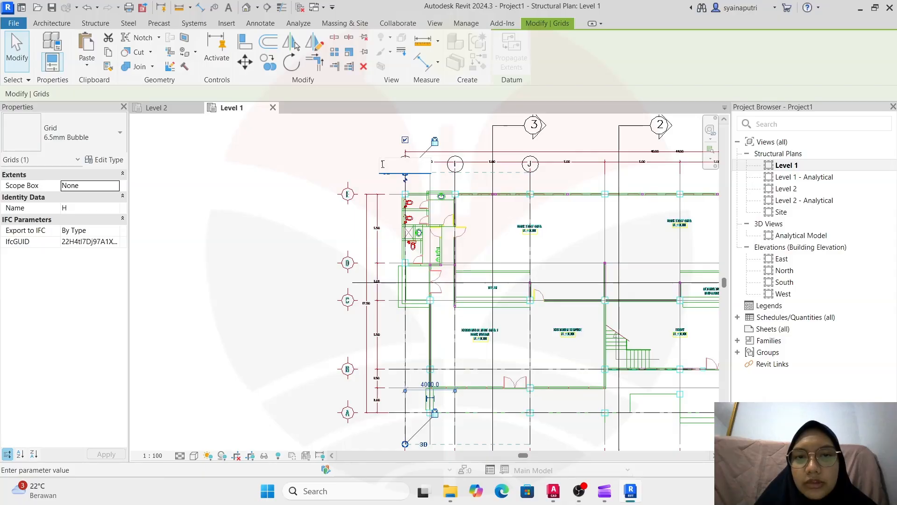
key("Return")
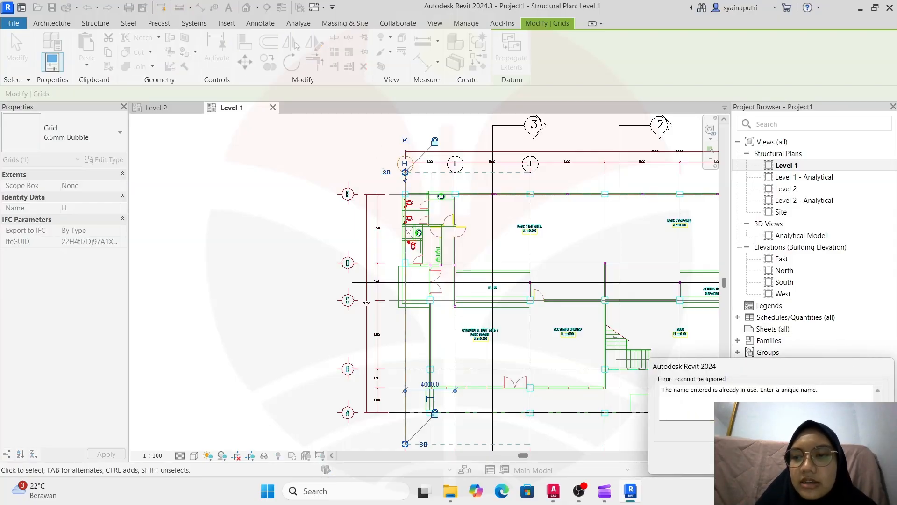
key("Escape")
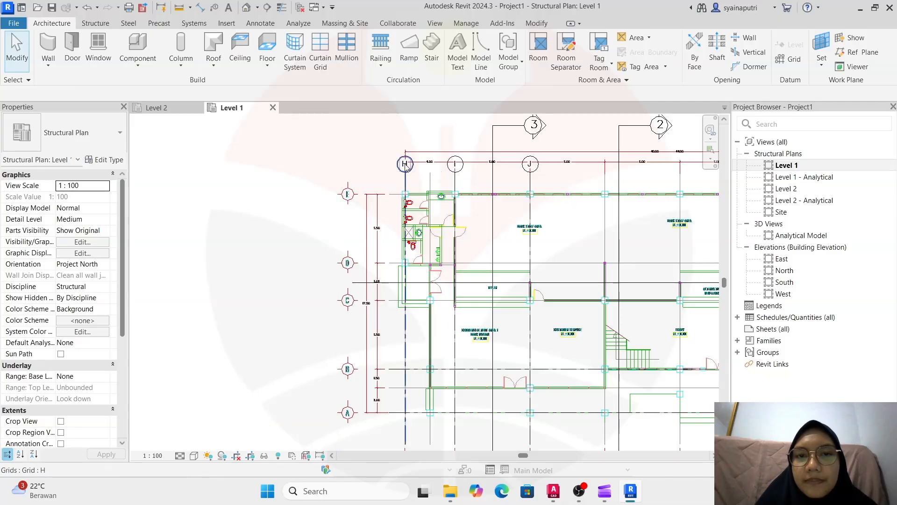
- Rename grid H on the linked plan's vertical axis 1 as 8
double_click(405, 165)
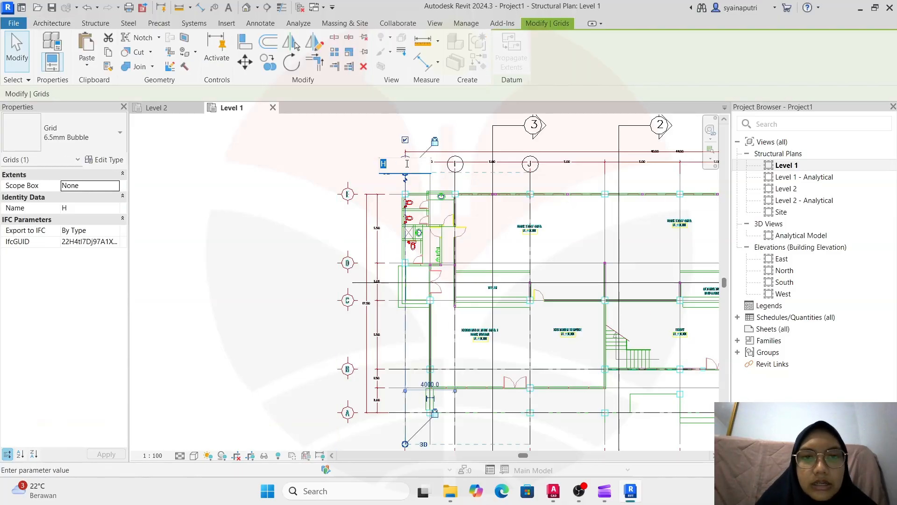
key("Return")
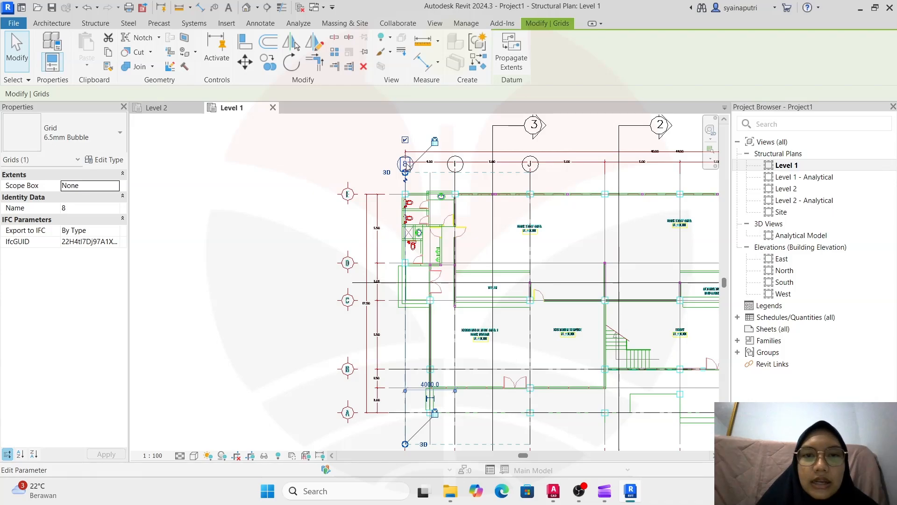
scroll(409, 152, "down", 4)
scroll(448, 187, "up", 4)
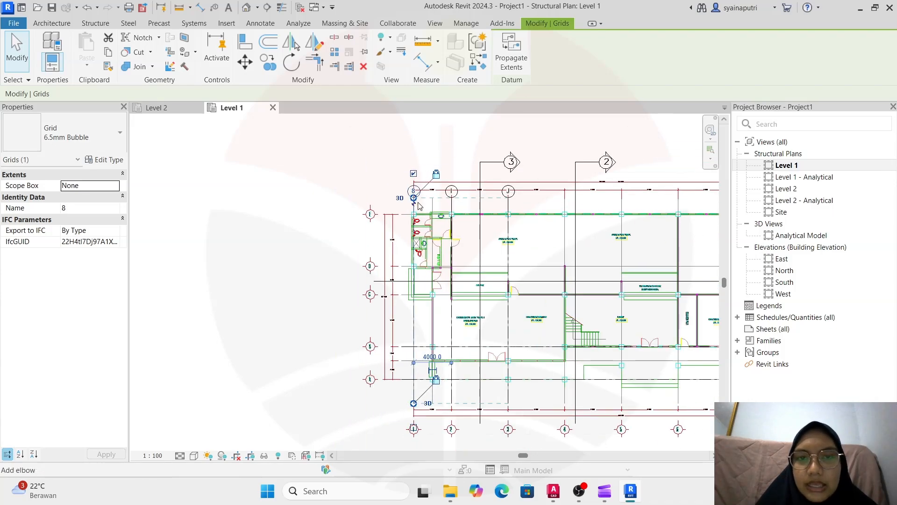
scroll(452, 194, "up", 2)
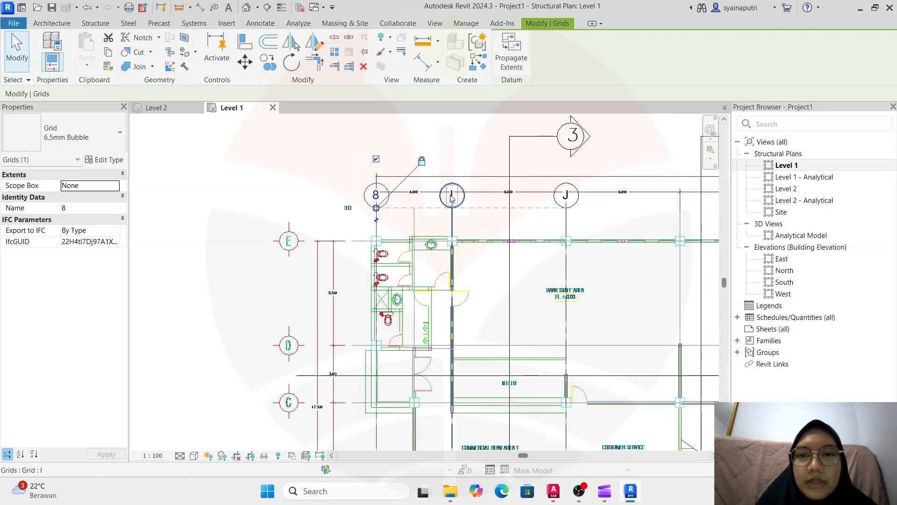
- Examine both ends of grid 8 against the axis 1 bubble of the linked 1st floor plan
scroll(453, 199, "down", 2)
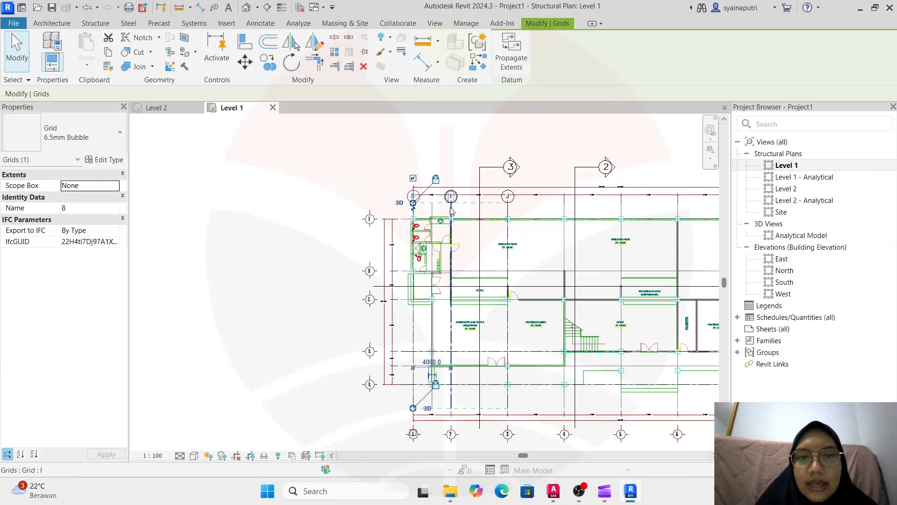
middle_click_drag(455, 294, 386, 254)
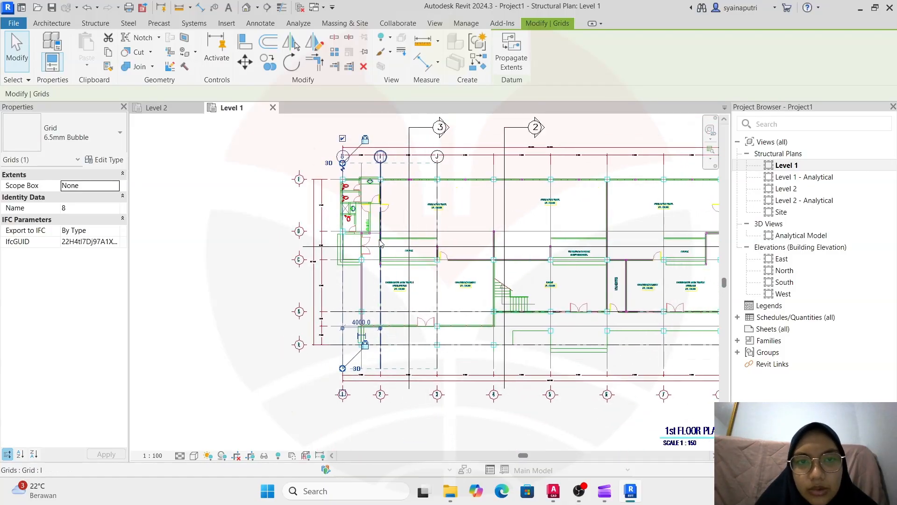
scroll(355, 171, "up", 1)
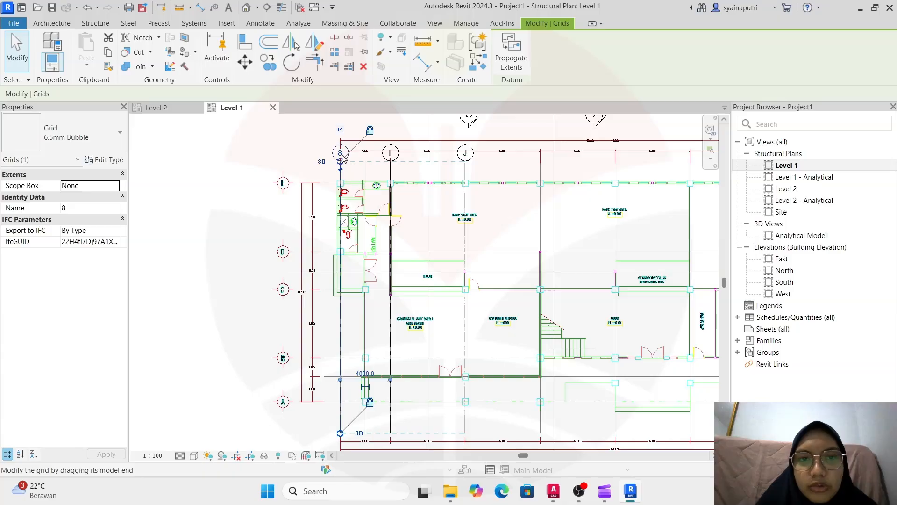
scroll(340, 154, "down", 2)
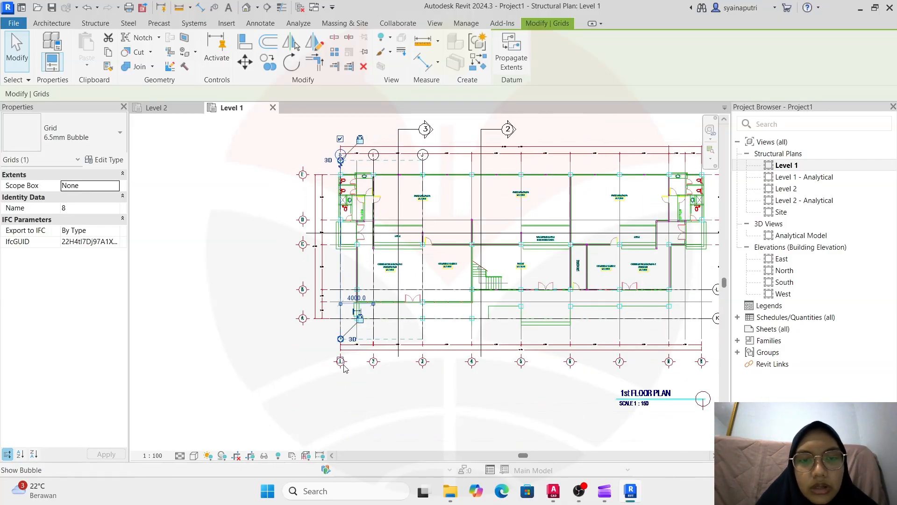
scroll(343, 368, "up", 5)
scroll(342, 371, "up", 3)
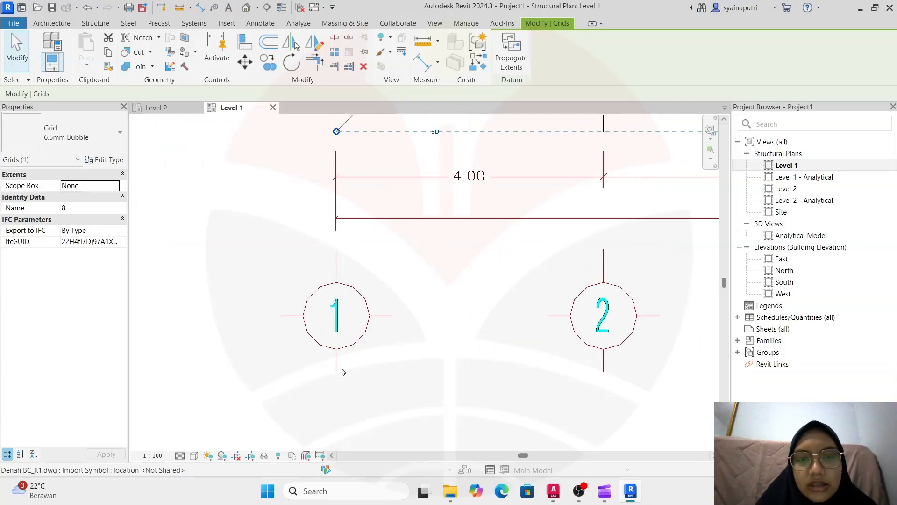
scroll(337, 369, "down", 3)
scroll(337, 373, "down", 4)
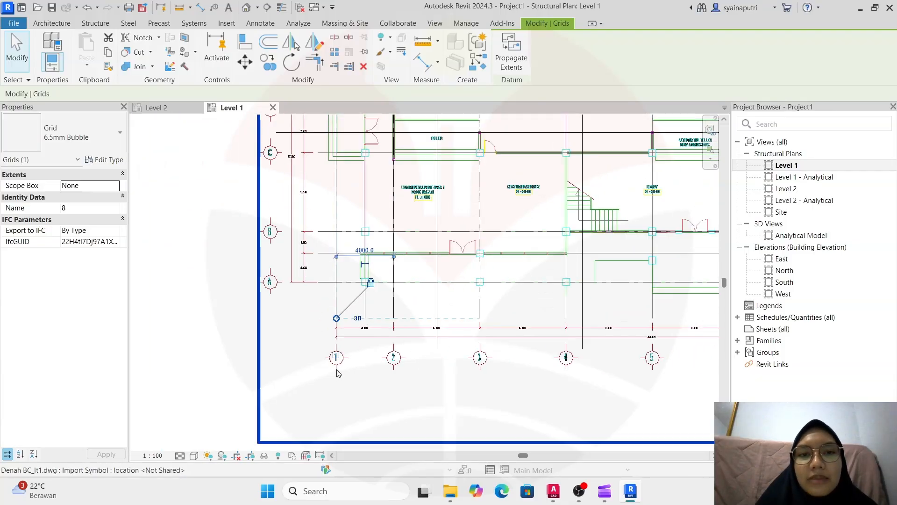
middle_click_drag(377, 280, 378, 289)
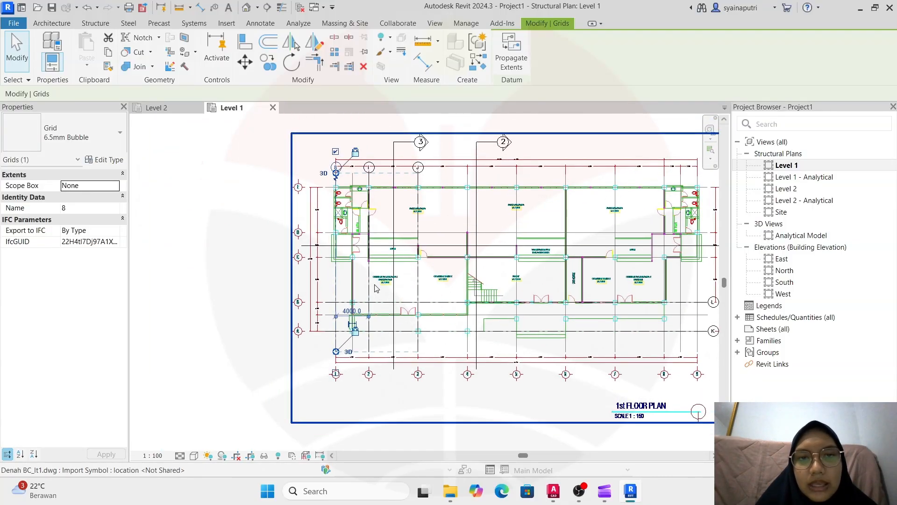
- Hide grid 8's bubble at the upper end and show it at the lower end
scroll(336, 157, "up", 4)
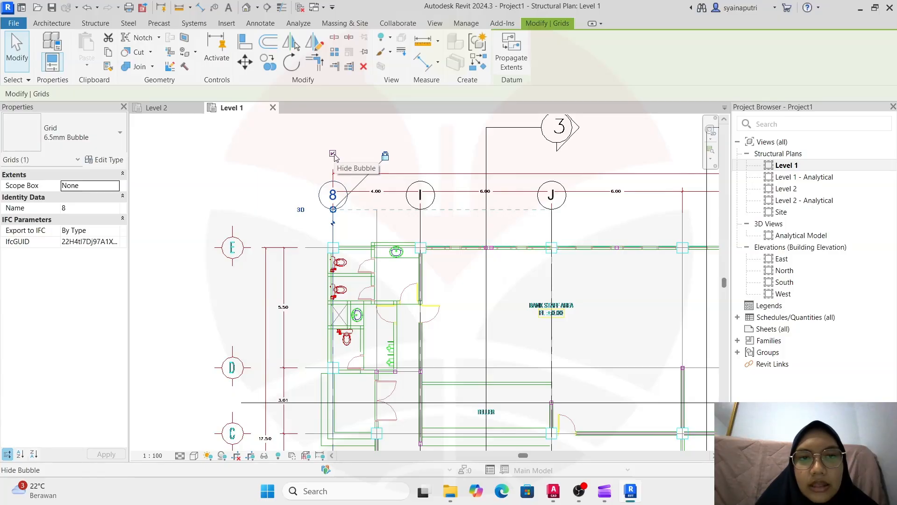
left_click(333, 154)
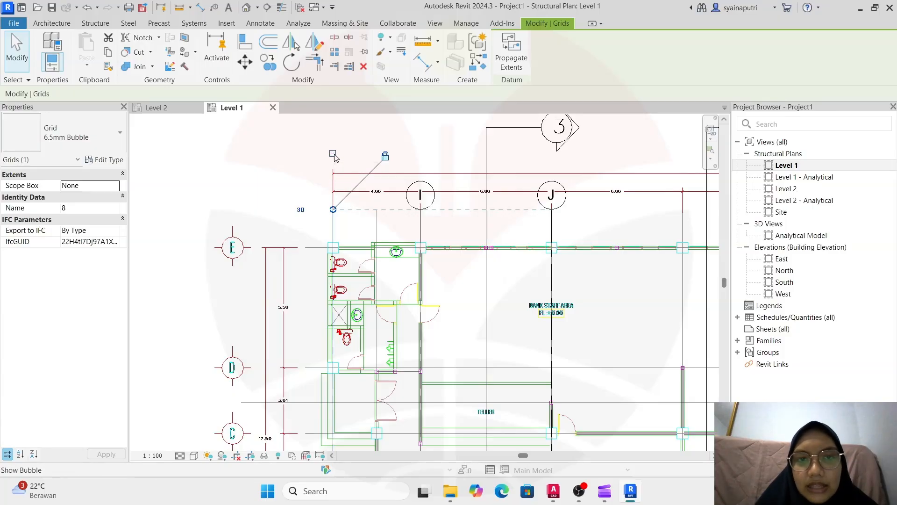
scroll(333, 154, "down", 3)
scroll(333, 292, "down", 3)
scroll(354, 304, "up", 6)
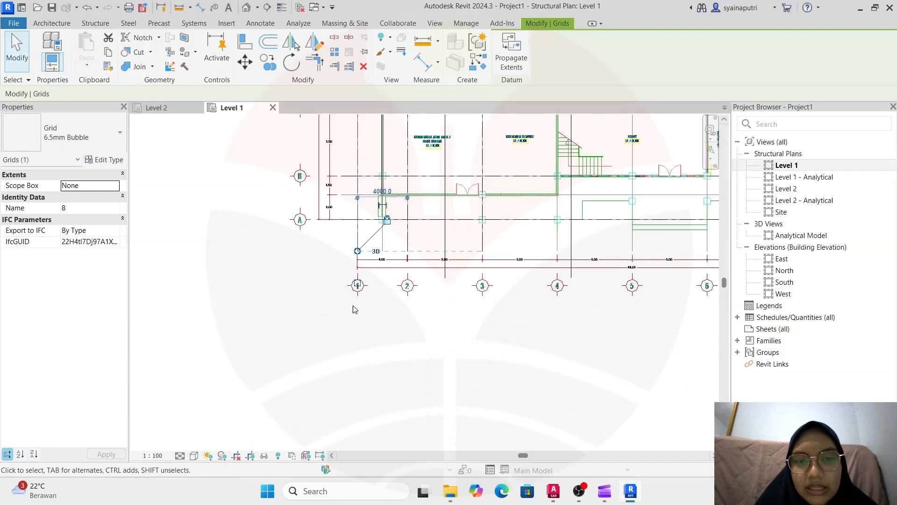
scroll(362, 269, "up", 2)
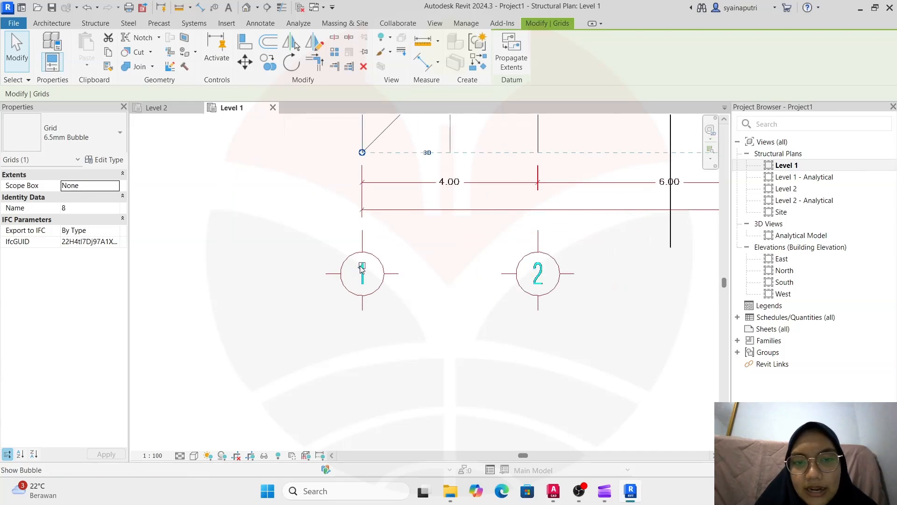
left_click(363, 268)
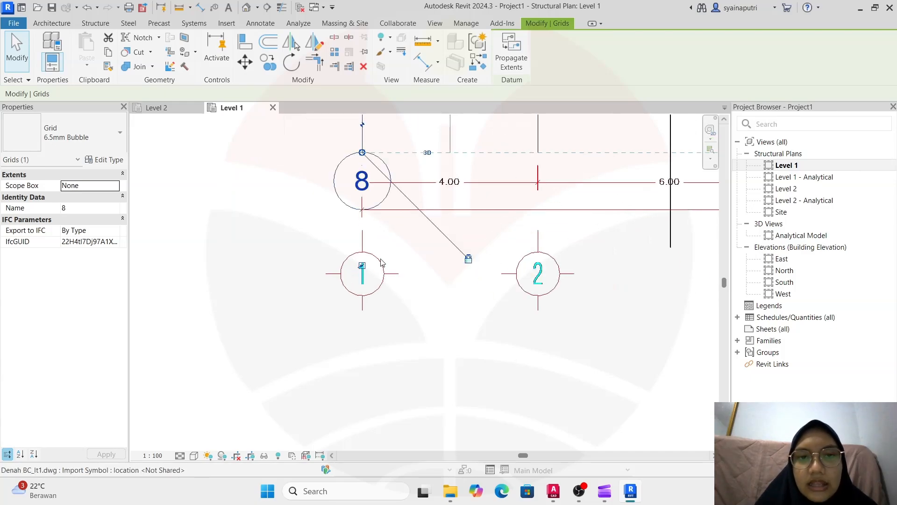
- Extend the lower end of grid 8 so its bubble sits over the linked plan's axis 1 bubble
scroll(382, 253, "down", 2)
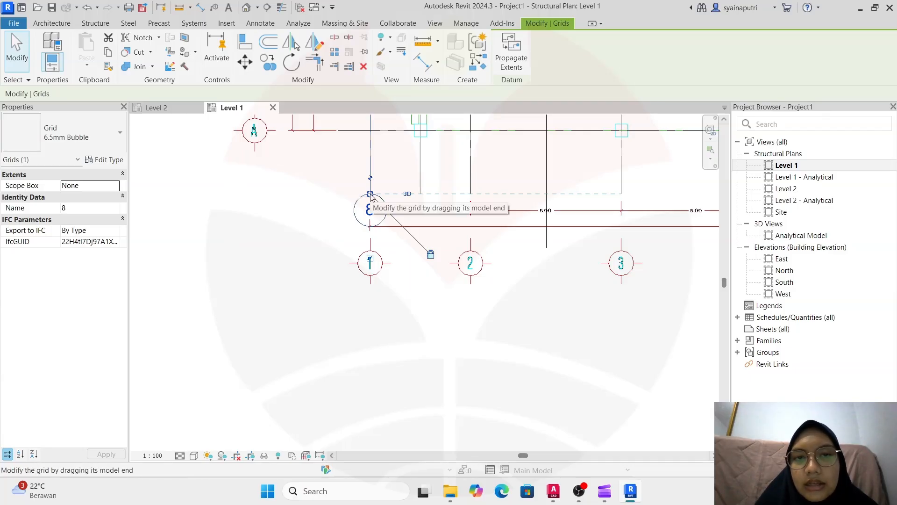
scroll(370, 194, "up", 3)
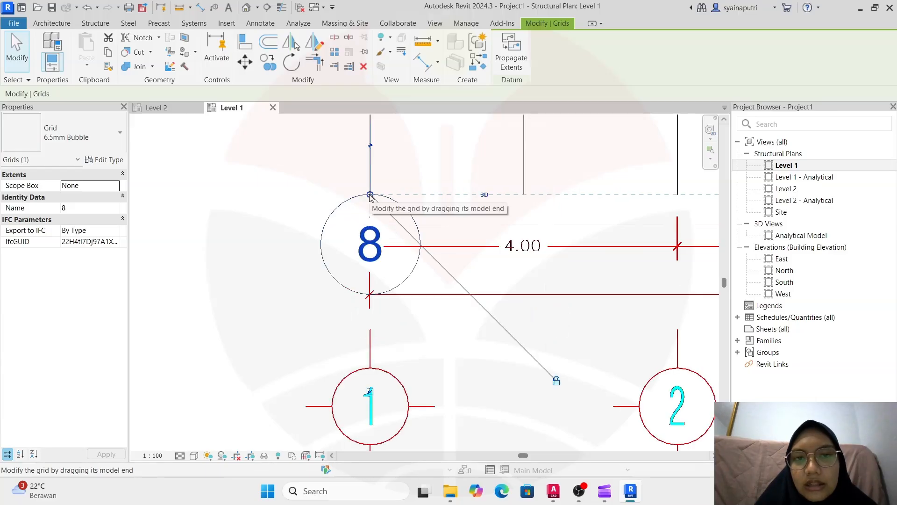
left_click_drag(370, 194, 370, 367)
scroll(398, 339, "down", 5)
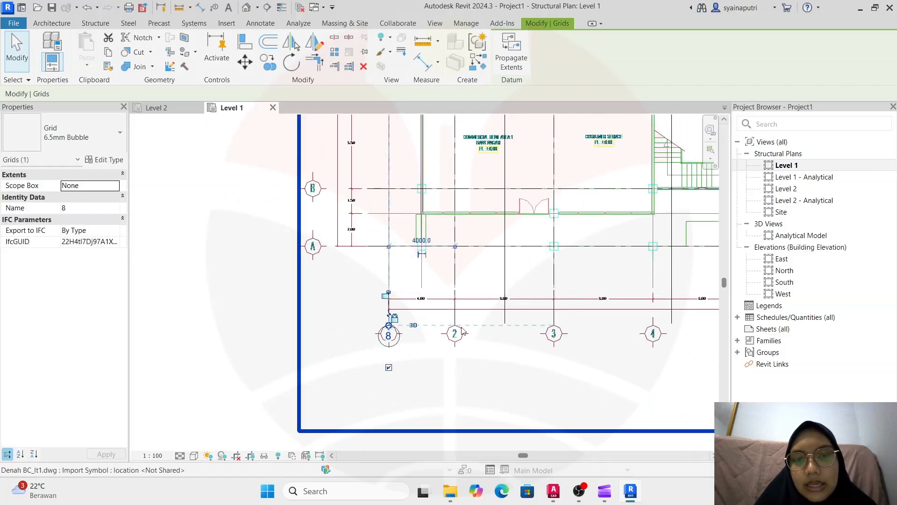
key("Escape")
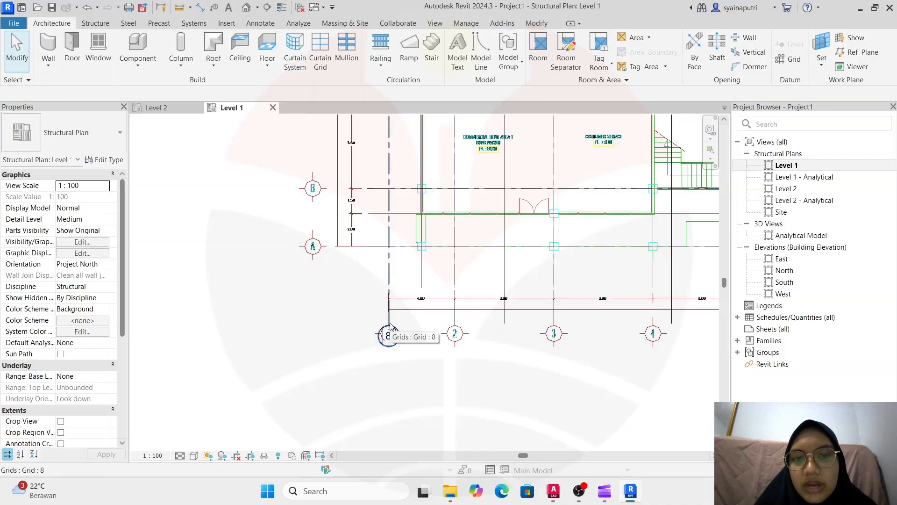
- Check the relocated grid 8 bubble and the remaining picked grids against the linked floor plan's axes
scroll(389, 332, "down", 2)
scroll(389, 332, "down", 2)
scroll(377, 338, "up", 3)
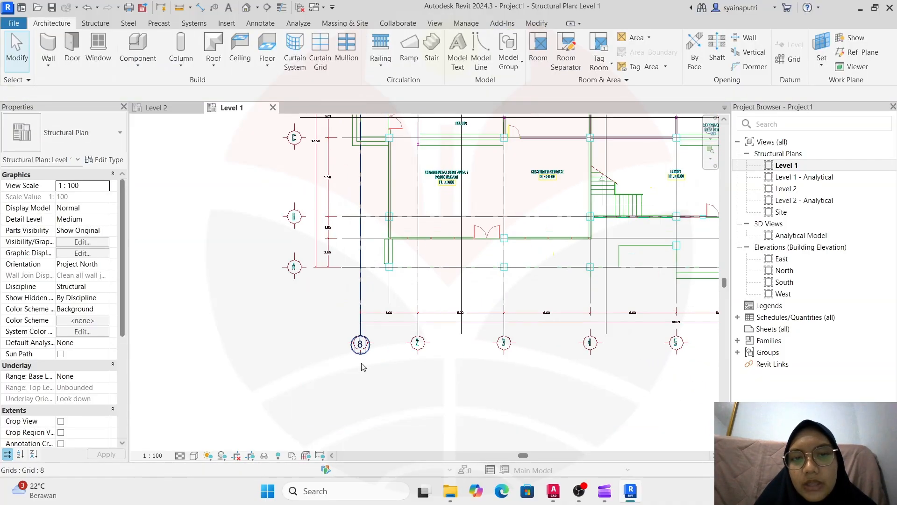
scroll(378, 335, "up", 2)
scroll(380, 331, "down", 4)
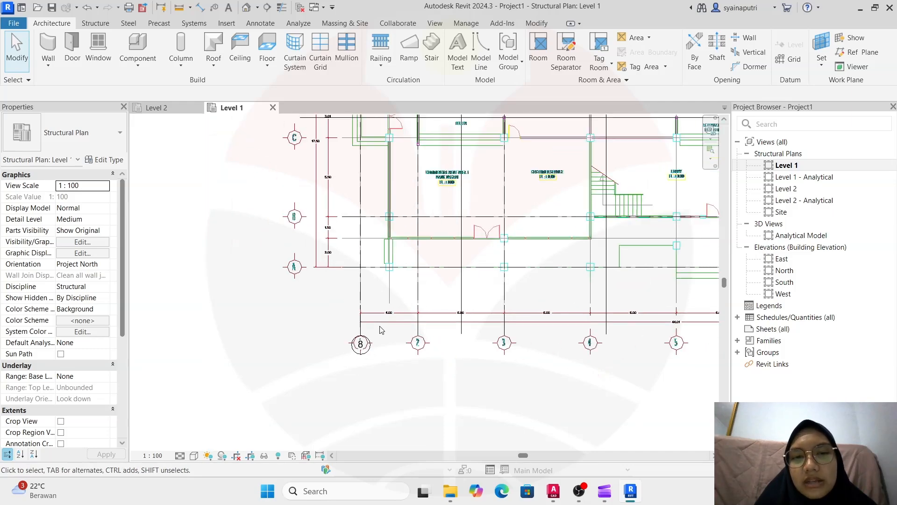
middle_click_drag(380, 330, 346, 357)
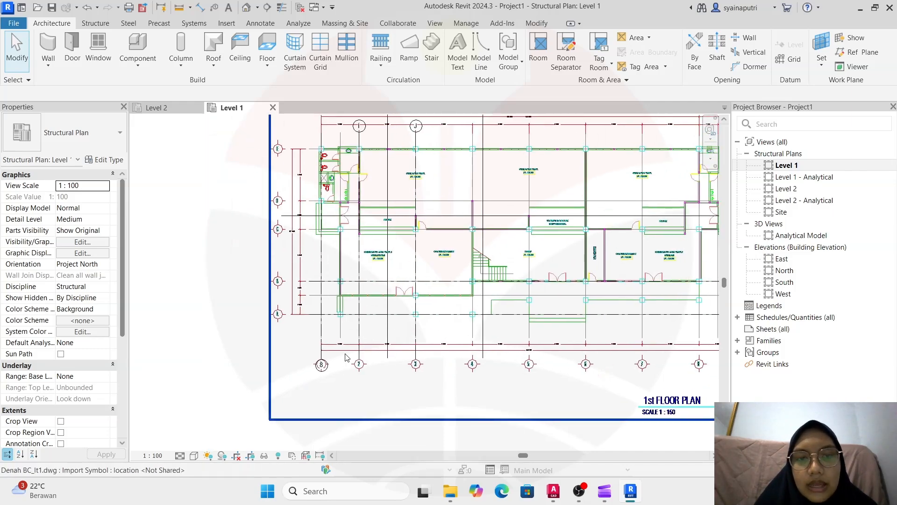
scroll(346, 357, "up", 3)
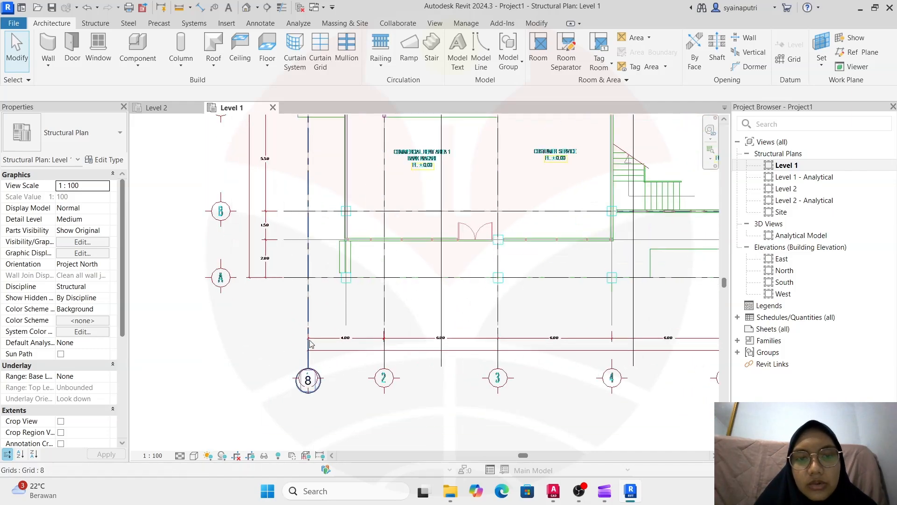
left_click(384, 312)
key("Escape")
scroll(397, 310, "down", 3)
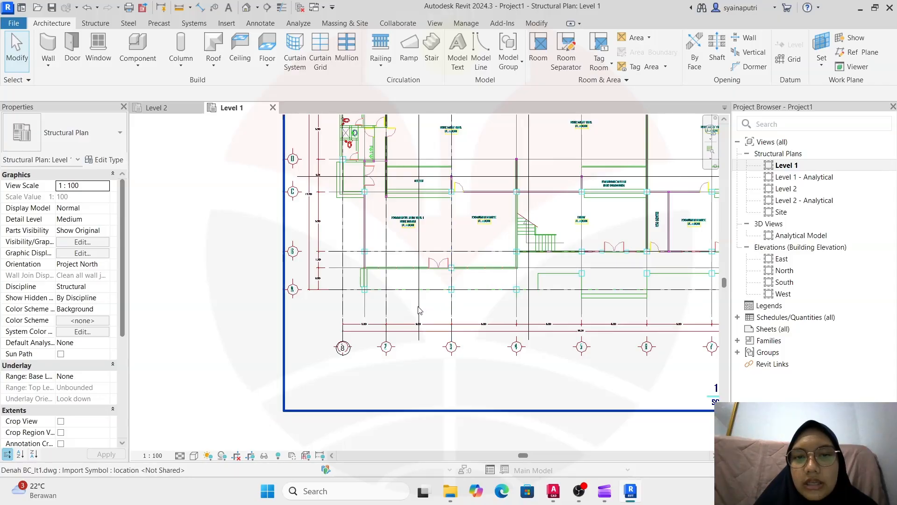
scroll(420, 306, "up", 3)
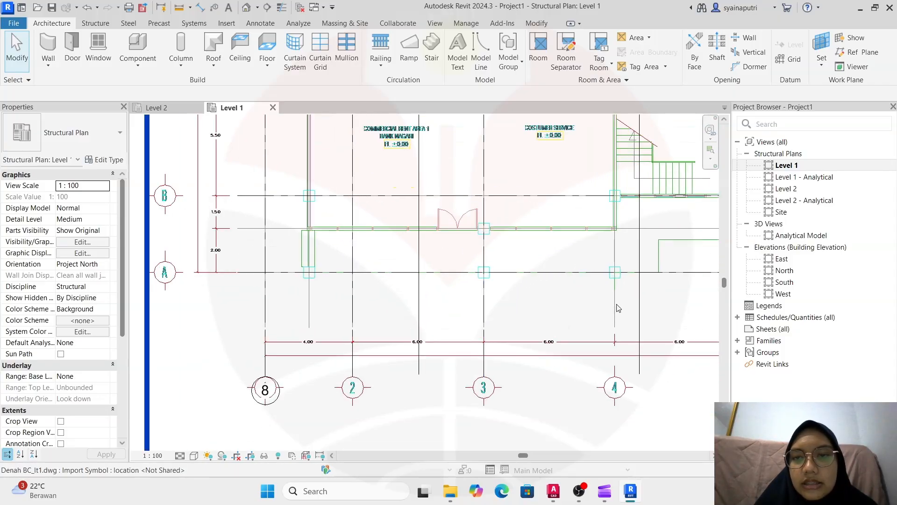
scroll(415, 318, "down", 6)
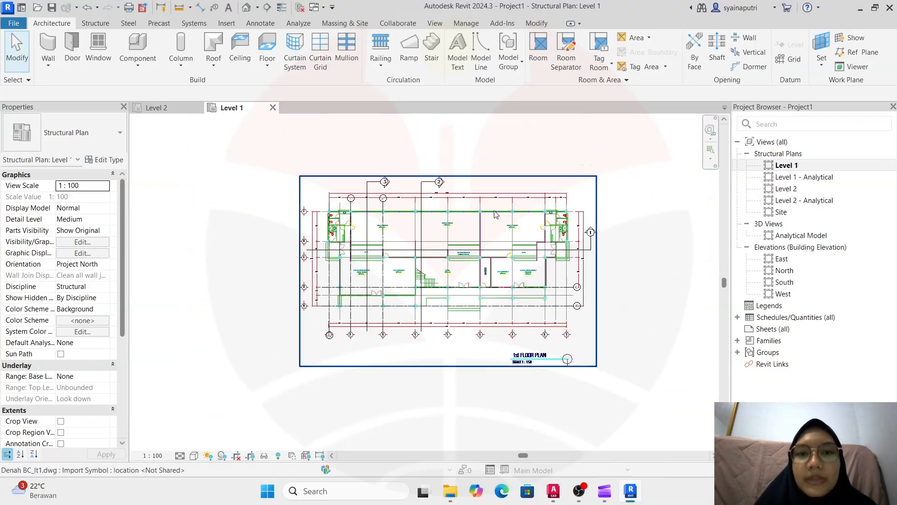
middle_click_drag(554, 182, 475, 177)
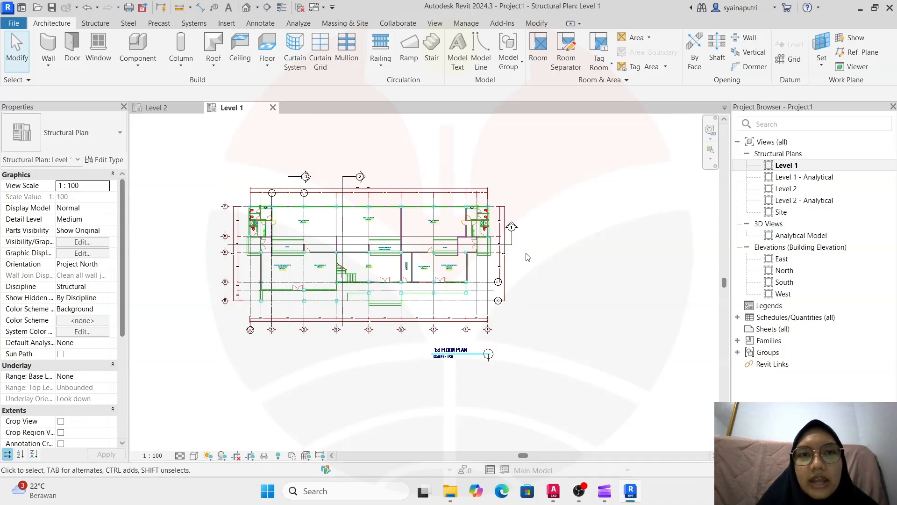
- Link the GEDUNG C - Revit 2024_ model from the BIM folder, using Auto - Internal Origin to Internal Origin positioning
left_click(226, 24)
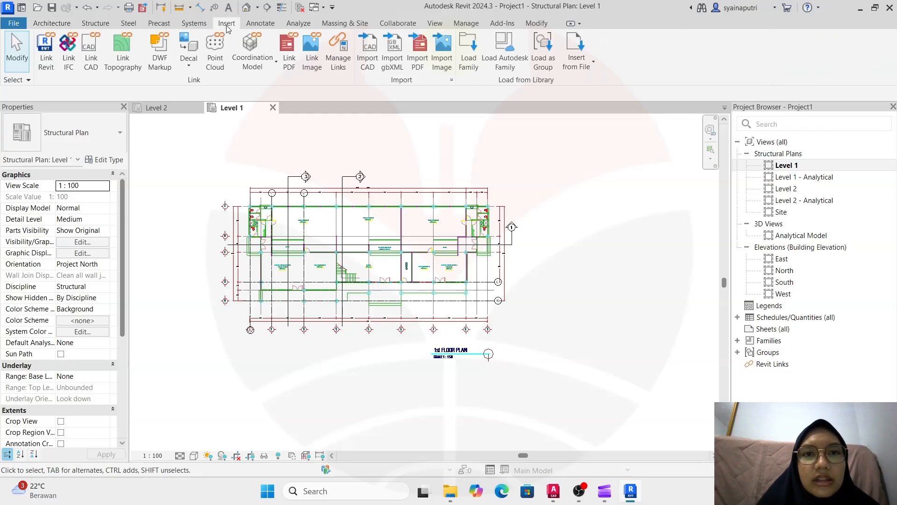
left_click(52, 65)
left_click(437, 121)
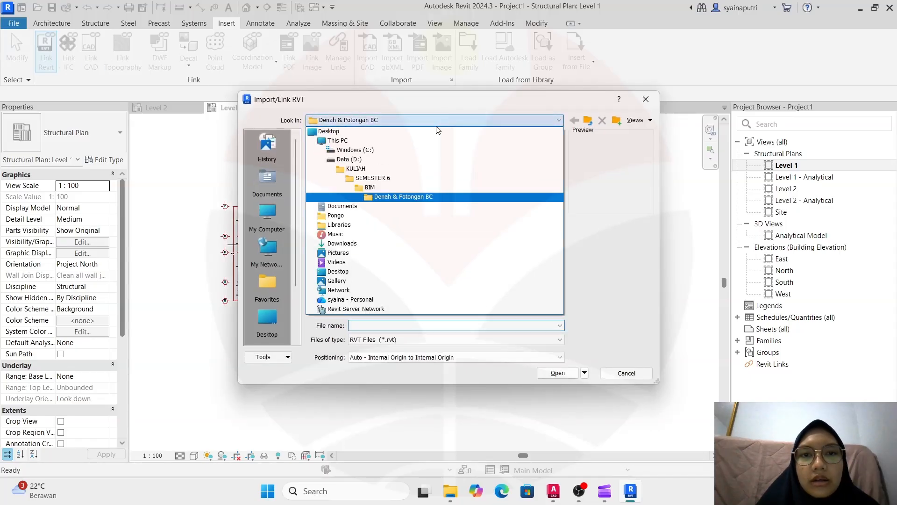
left_click(407, 187)
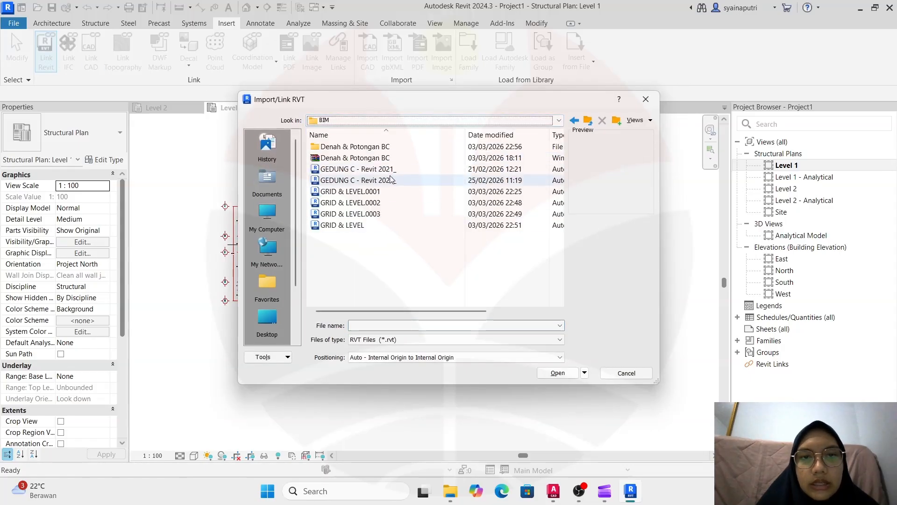
double_click(391, 180)
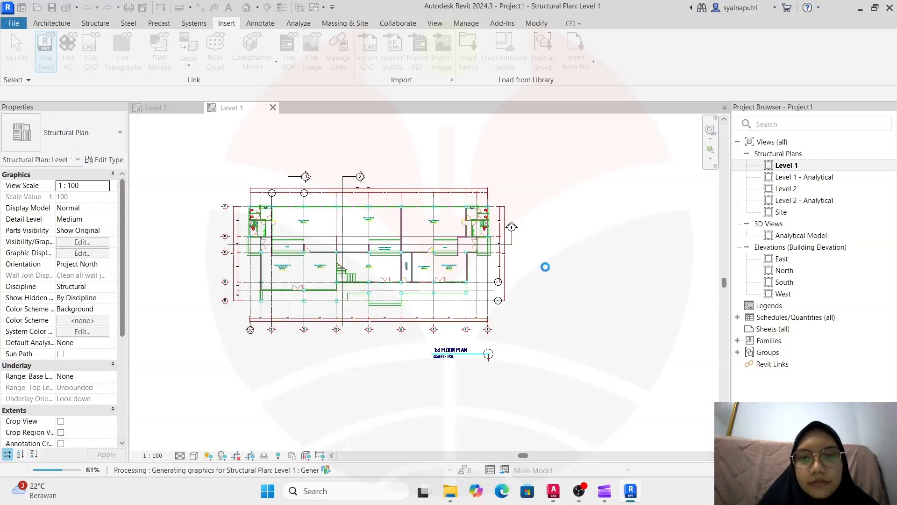
- Move the linked GEDUNG C model about 101000 mm horizontally into the empty area clear of the project's existing grids
scroll(546, 268, "down", 2)
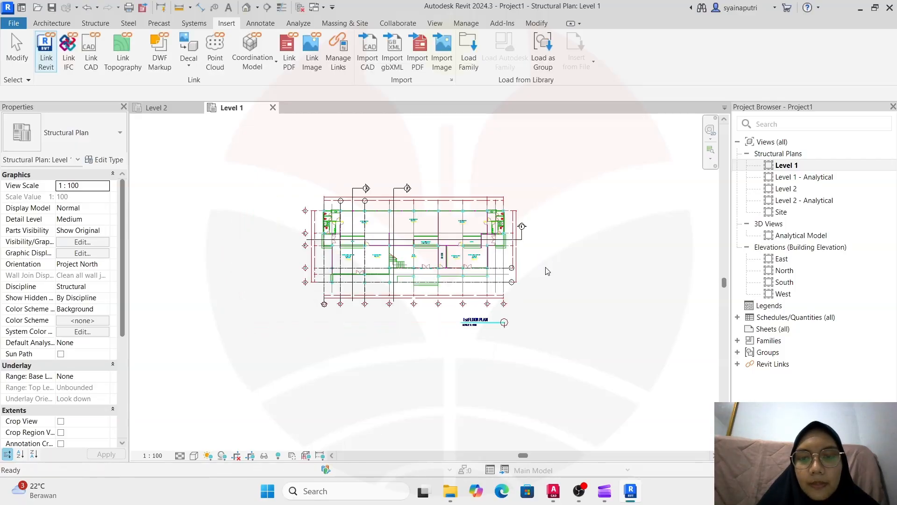
scroll(546, 271, "down", 2)
right_click(564, 232)
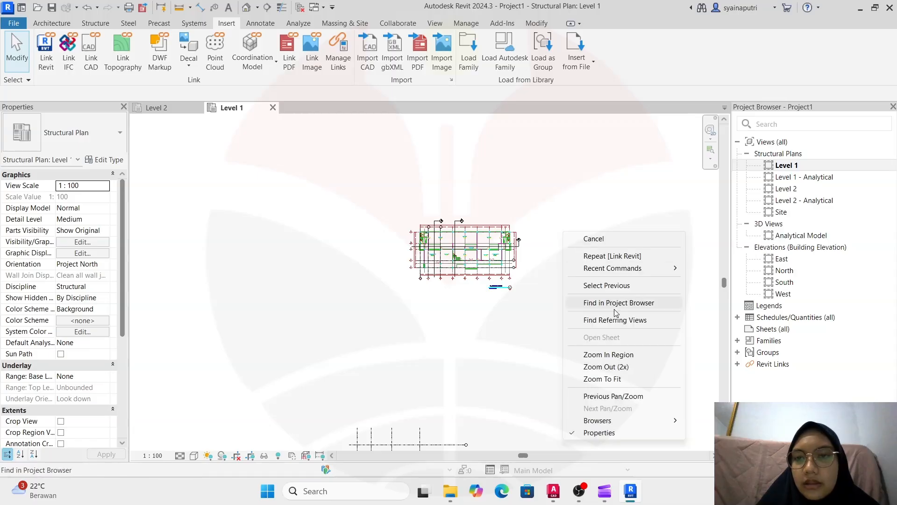
left_click(616, 396)
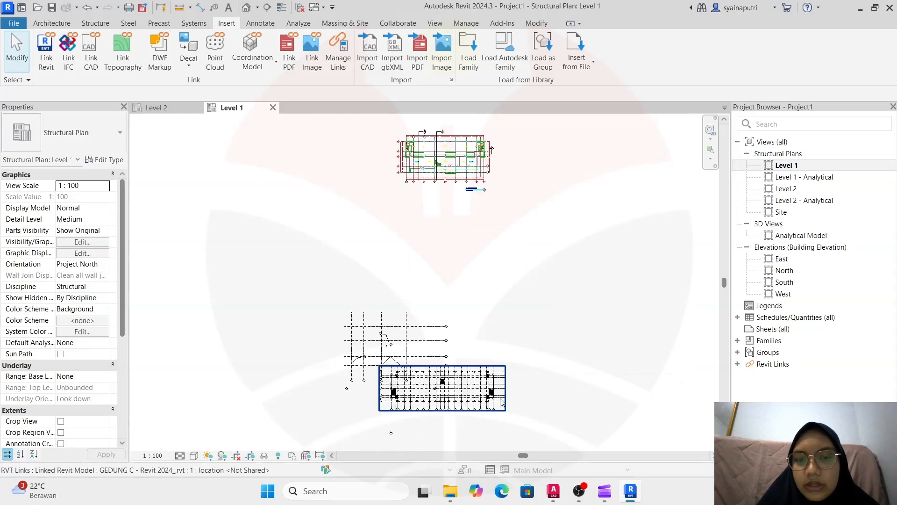
scroll(505, 271, "up", 3)
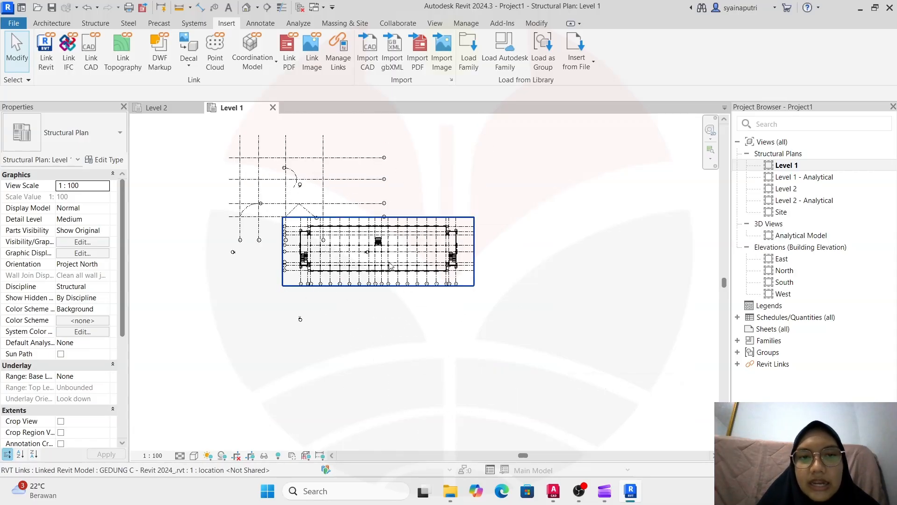
scroll(310, 201, "up", 2)
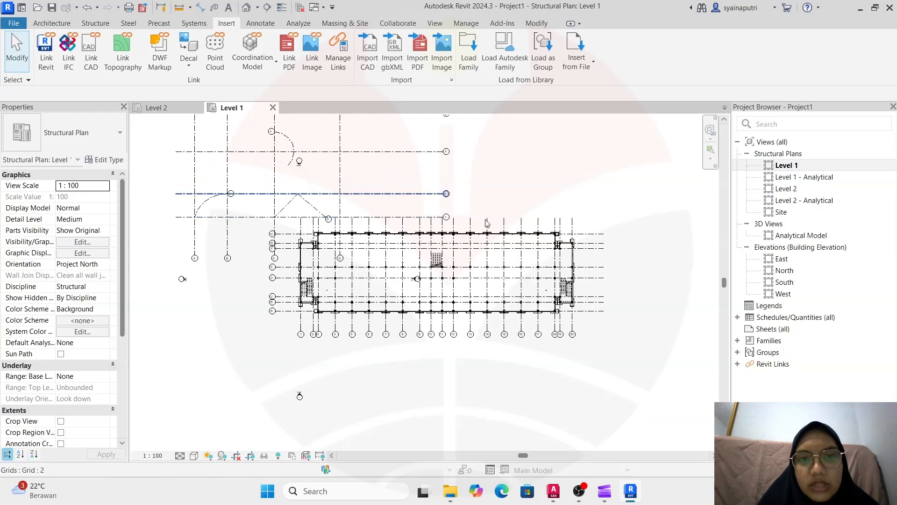
left_click(561, 262)
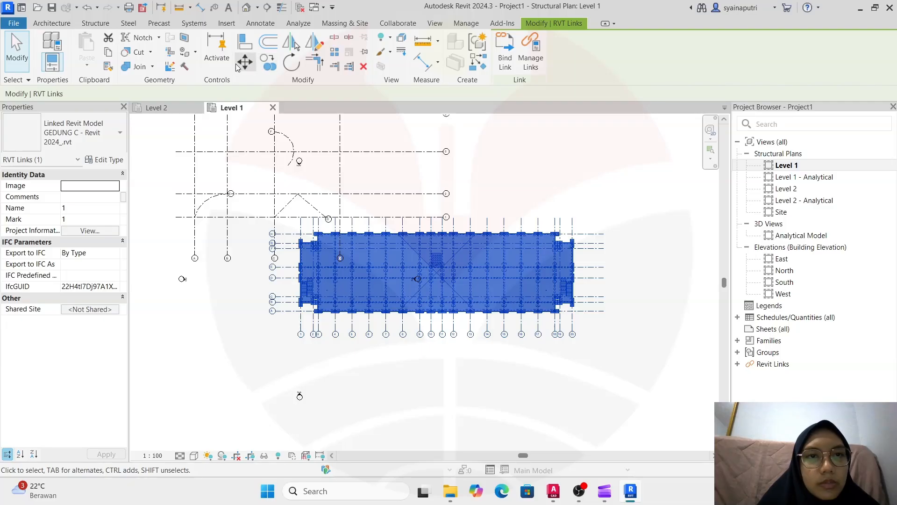
left_click(244, 62)
scroll(243, 289, "down", 3)
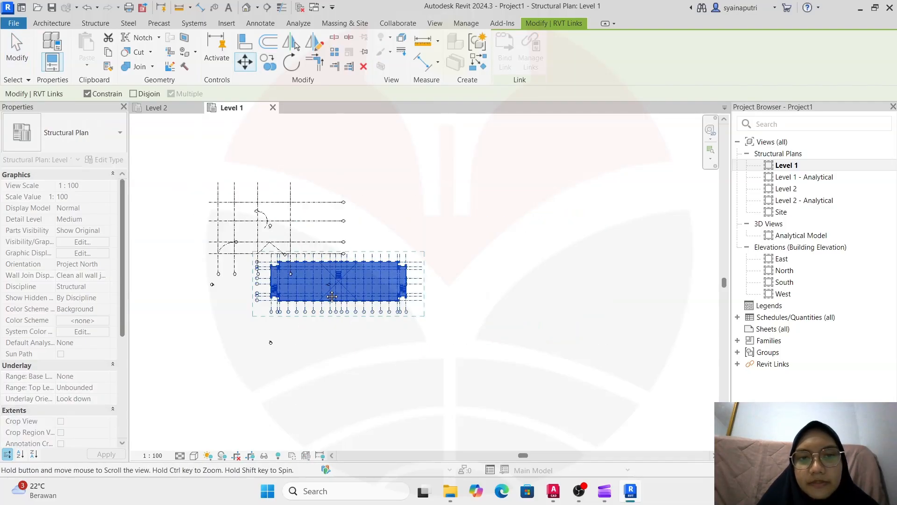
middle_click_drag(332, 296, 255, 314)
left_click(271, 297)
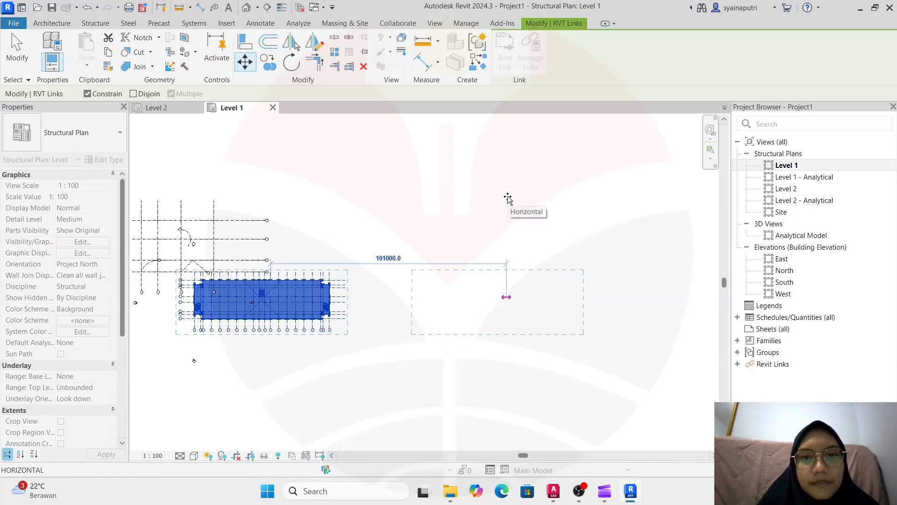
left_click(520, 281)
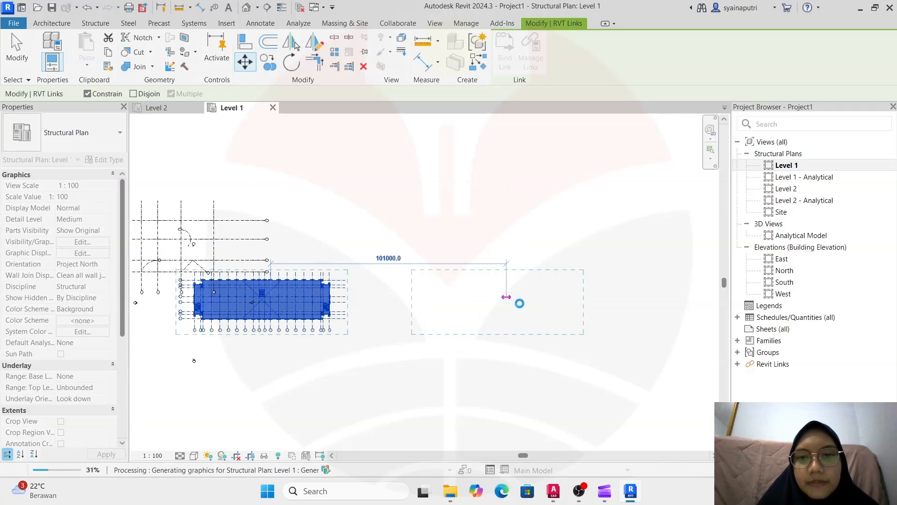
scroll(506, 326, "up", 3)
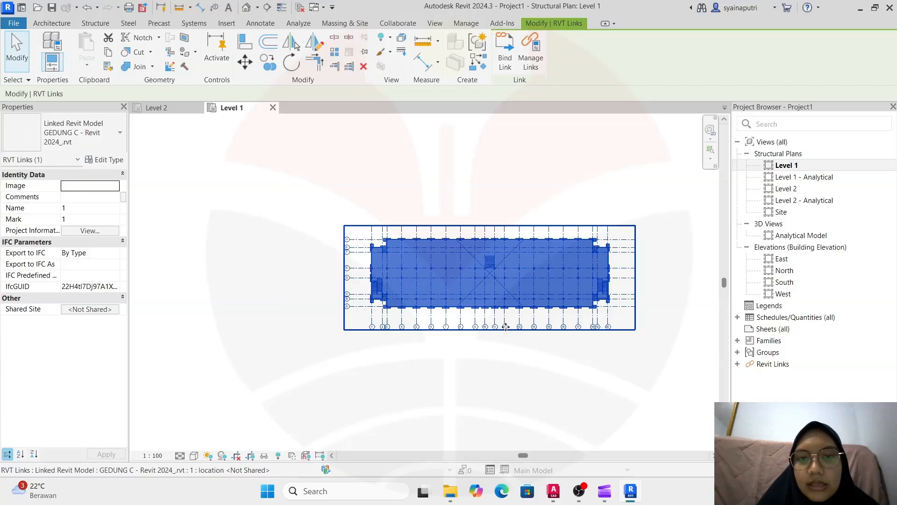
scroll(506, 326, "up", 3)
middle_click_drag(498, 355, 441, 375)
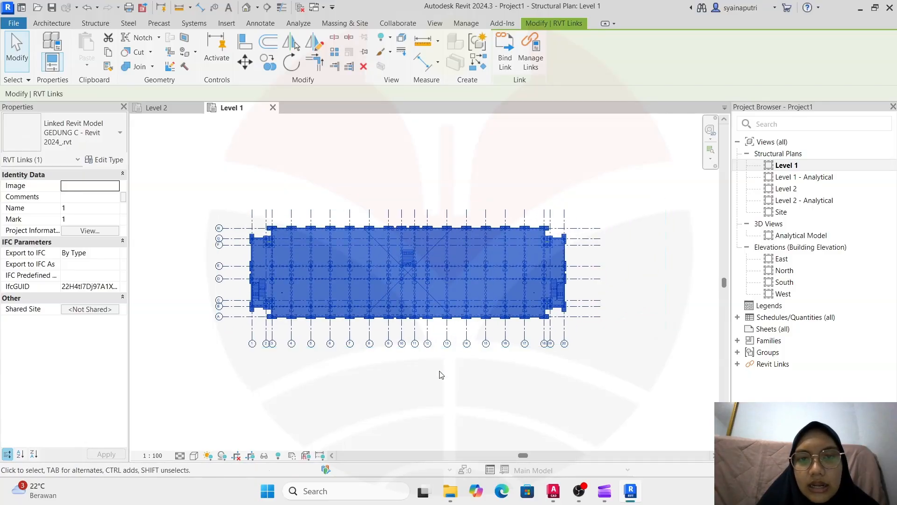
left_click(442, 380)
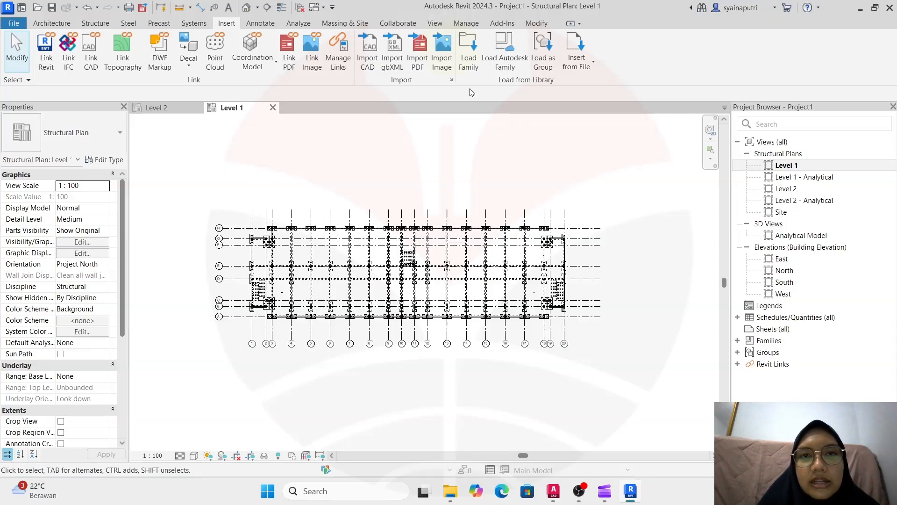
- Start a Copy/Monitor session on the linked GEDUNG C model
left_click(408, 23)
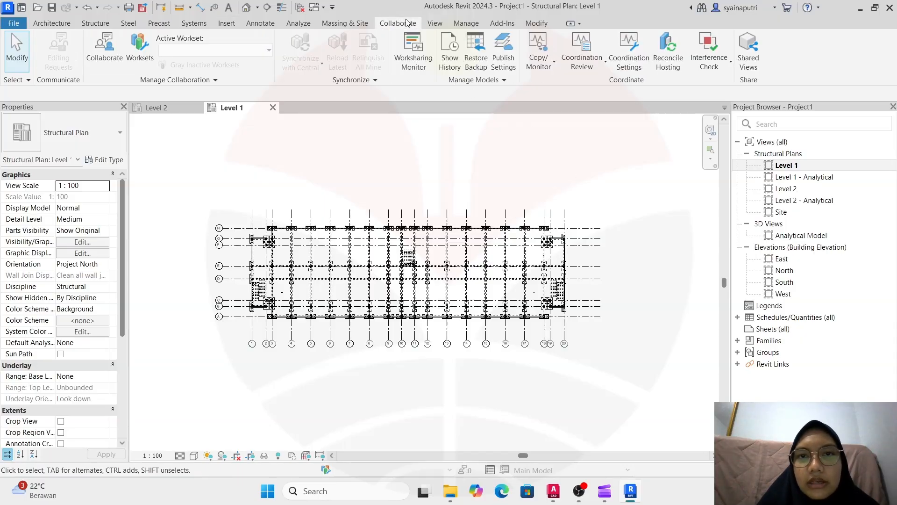
left_click(537, 65)
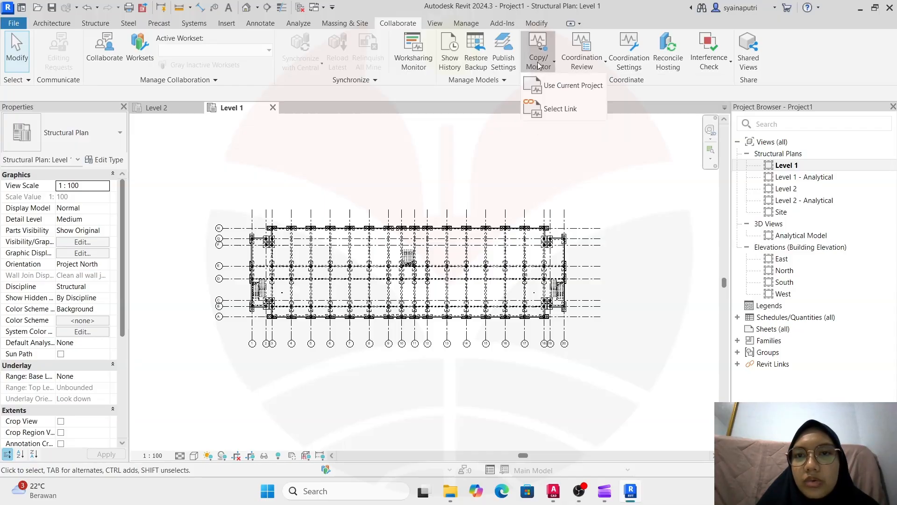
left_click(559, 108)
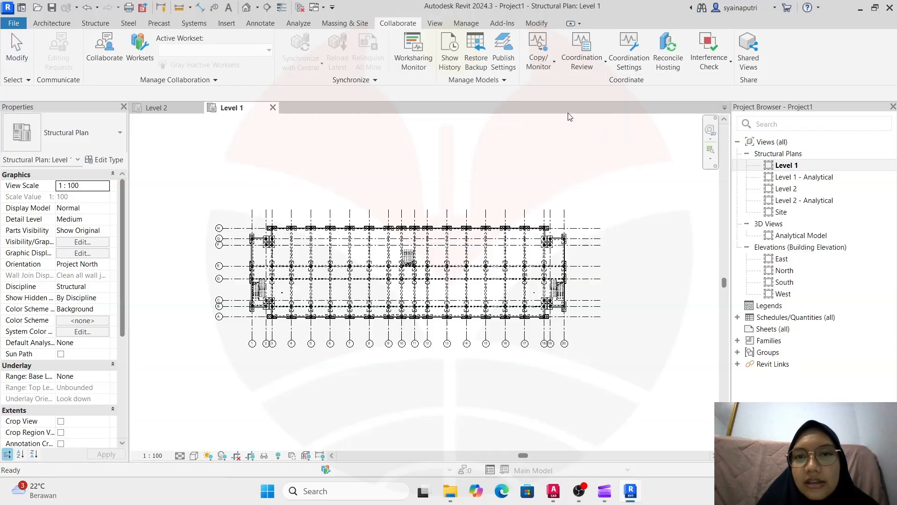
left_click(458, 243)
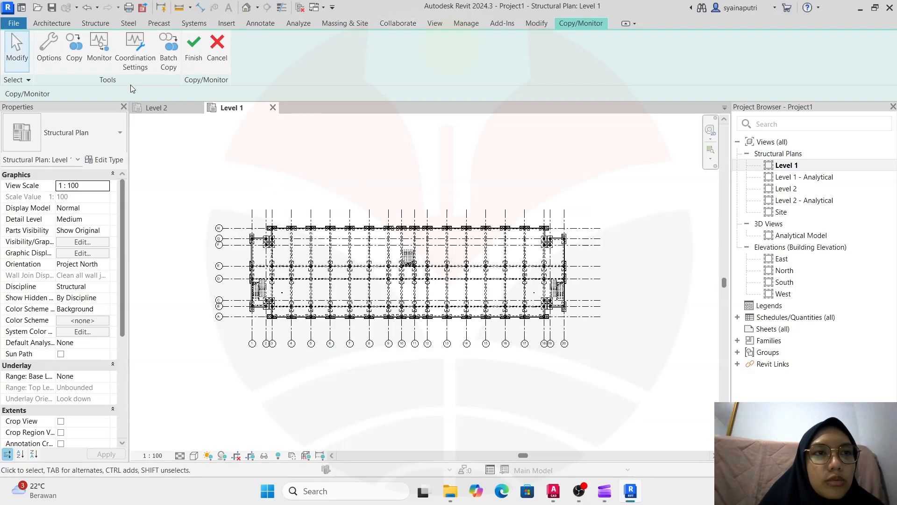
- Review the Copy/Monitor options for levels, grids, columns, walls and floors, leaving them unchanged
left_click(44, 45)
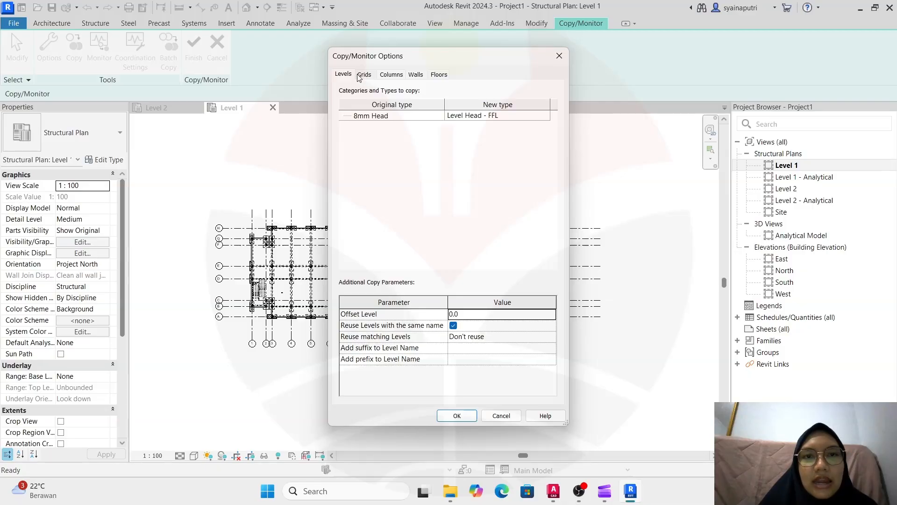
left_click(370, 78)
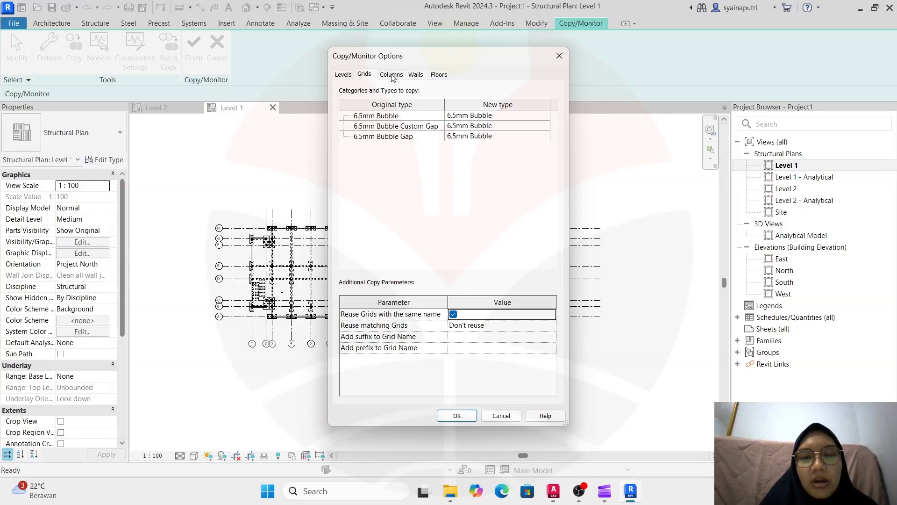
left_click(392, 75)
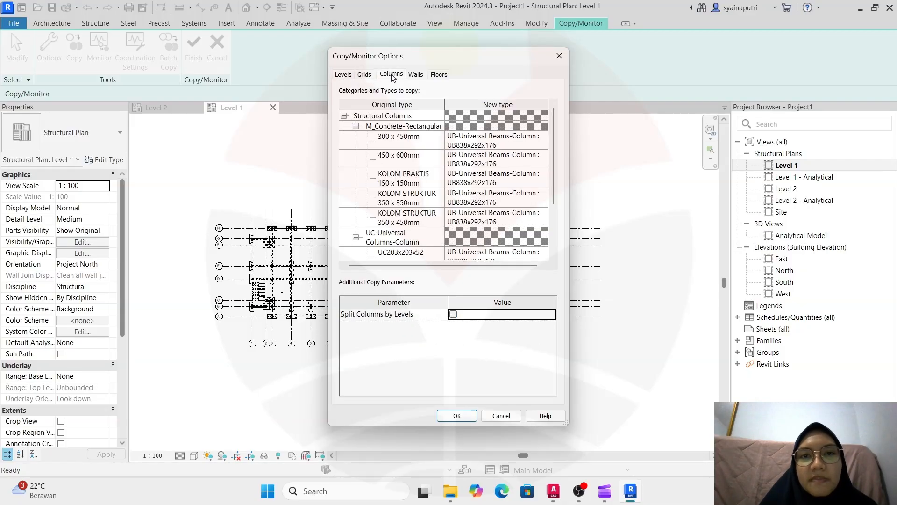
left_click(419, 75)
left_click(439, 75)
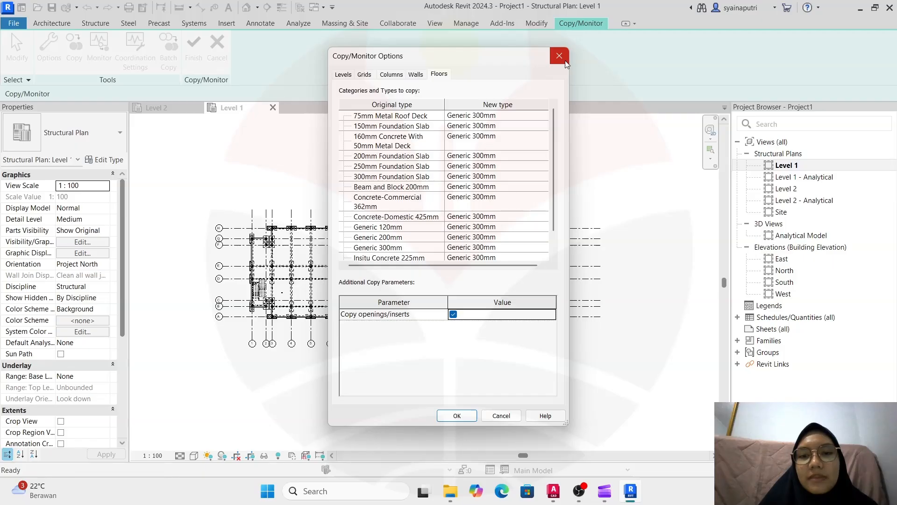
left_click(364, 75)
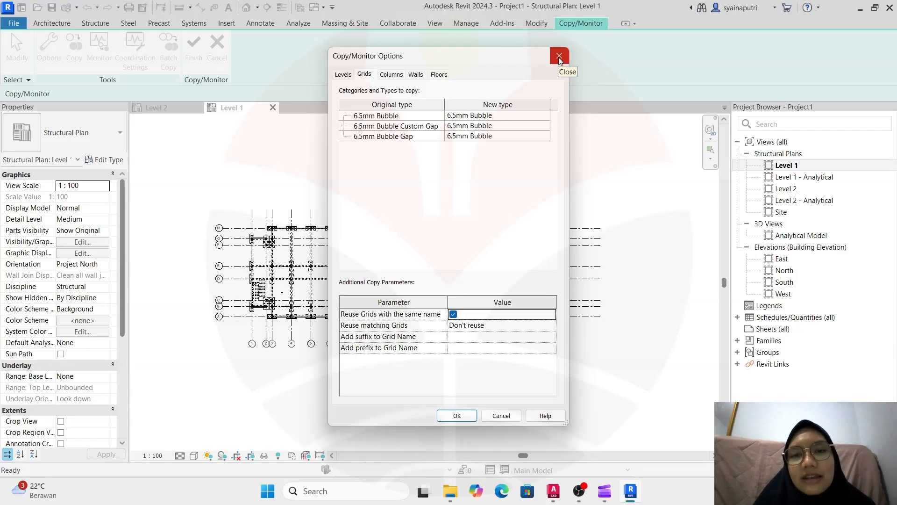
left_click(512, 414)
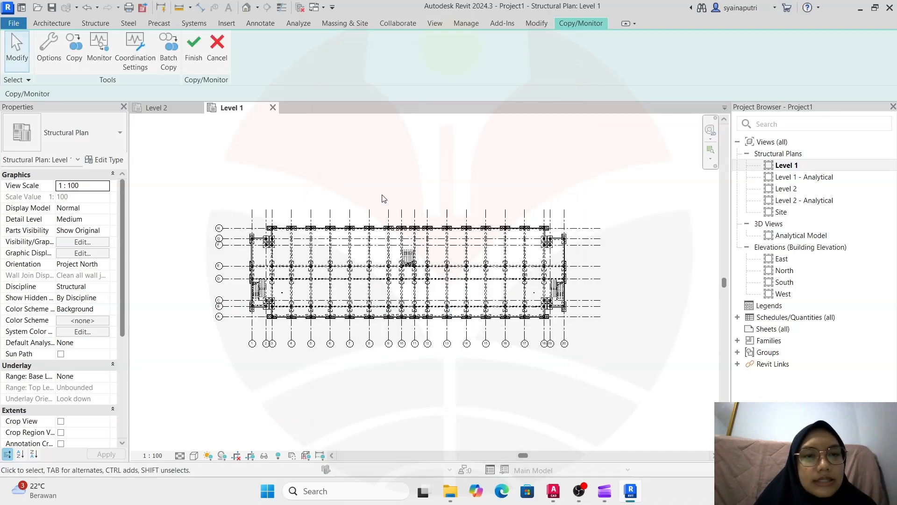
- Copy grid 15 from the linked GEDUNG C model into the project as a monitored grid
middle_click_drag(281, 369, 273, 275)
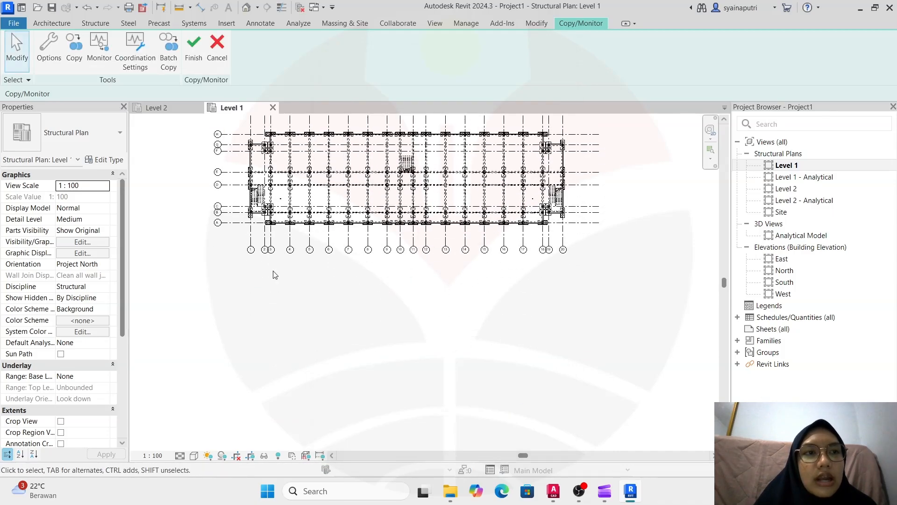
left_click(71, 51)
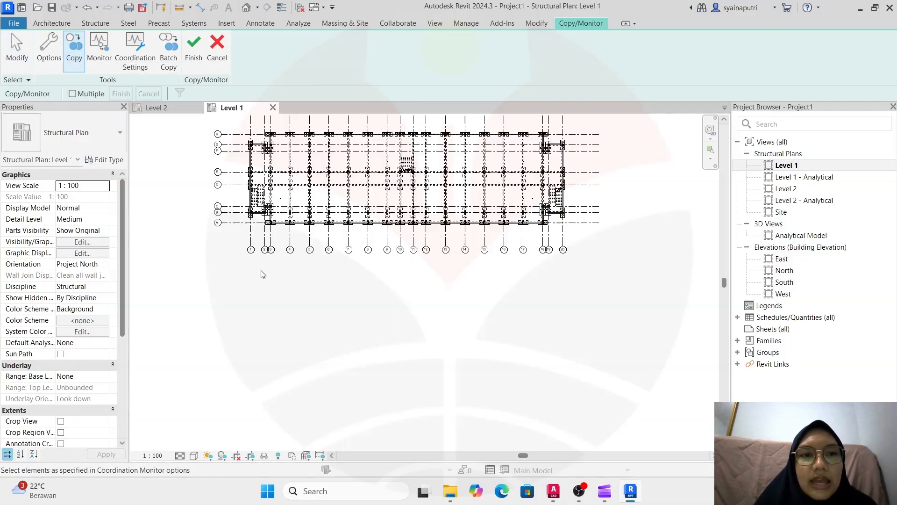
scroll(261, 274, "up", 4)
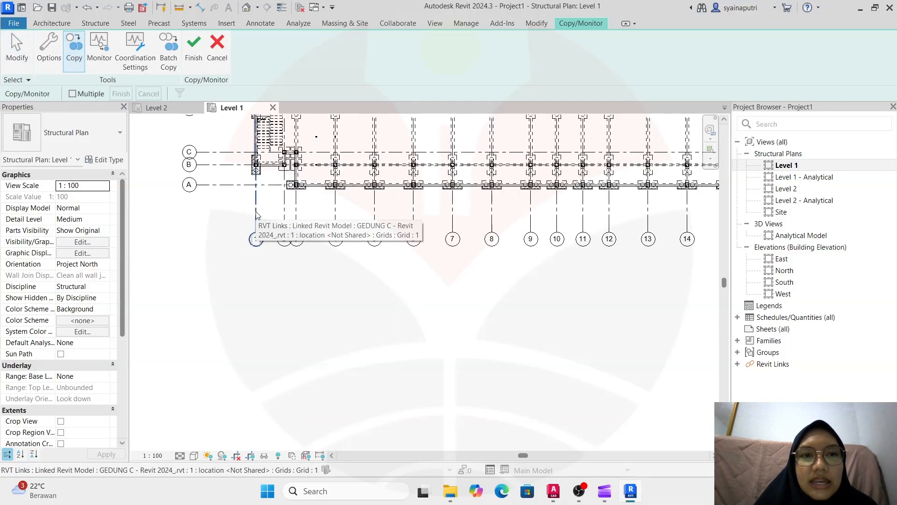
middle_click_drag(257, 215, 255, 275)
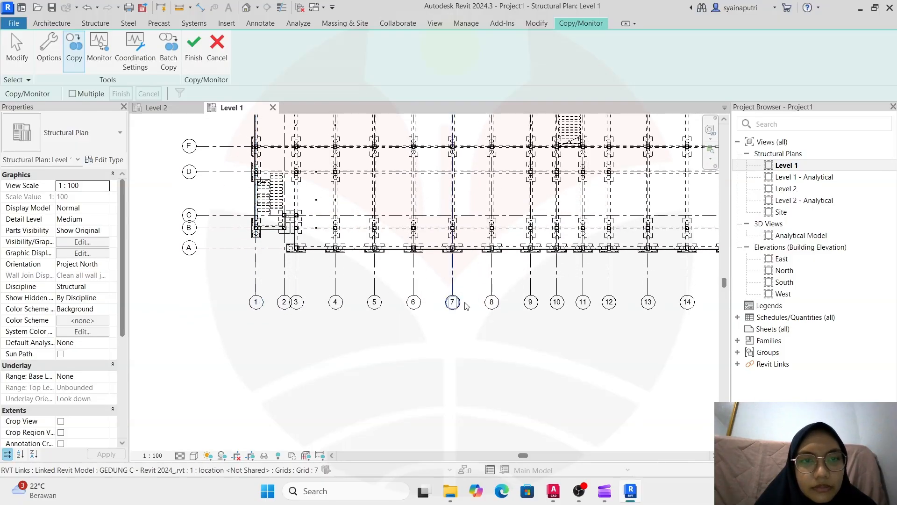
middle_click_drag(418, 327, 499, 347)
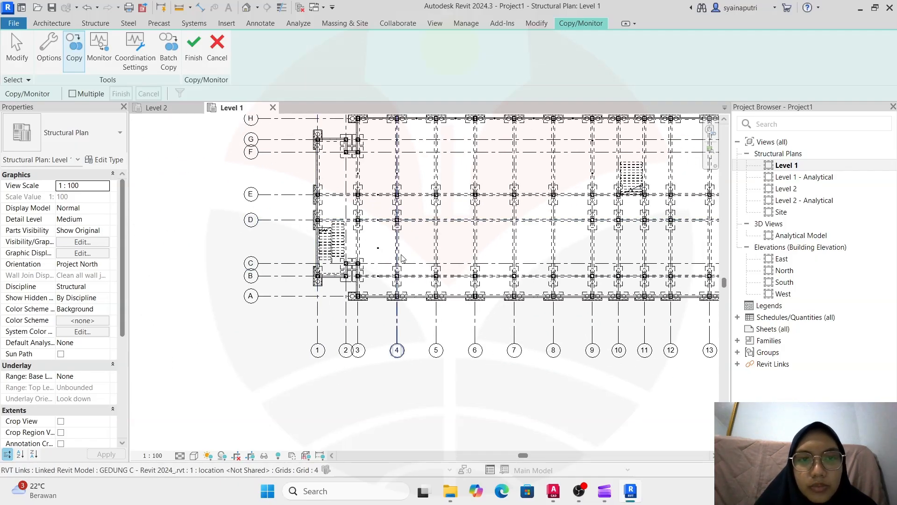
scroll(327, 301, "down", 3)
scroll(450, 308, "up", 3)
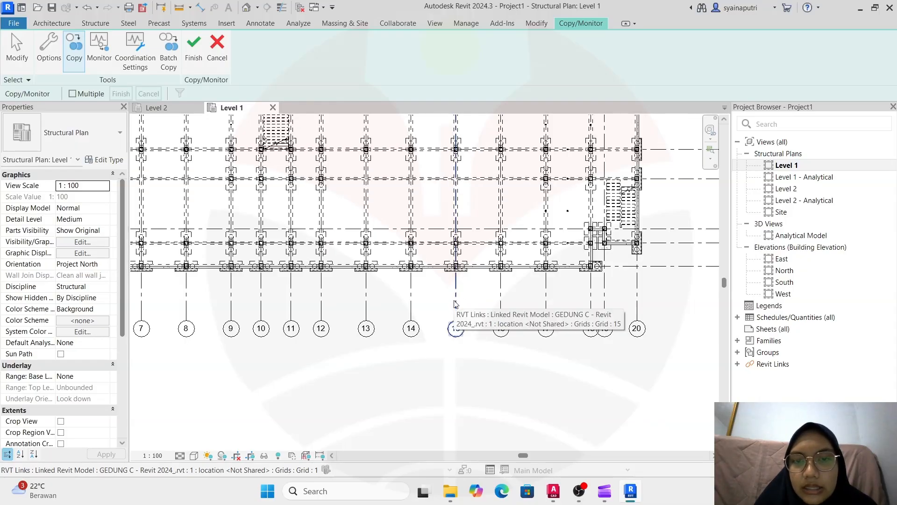
left_click(456, 304)
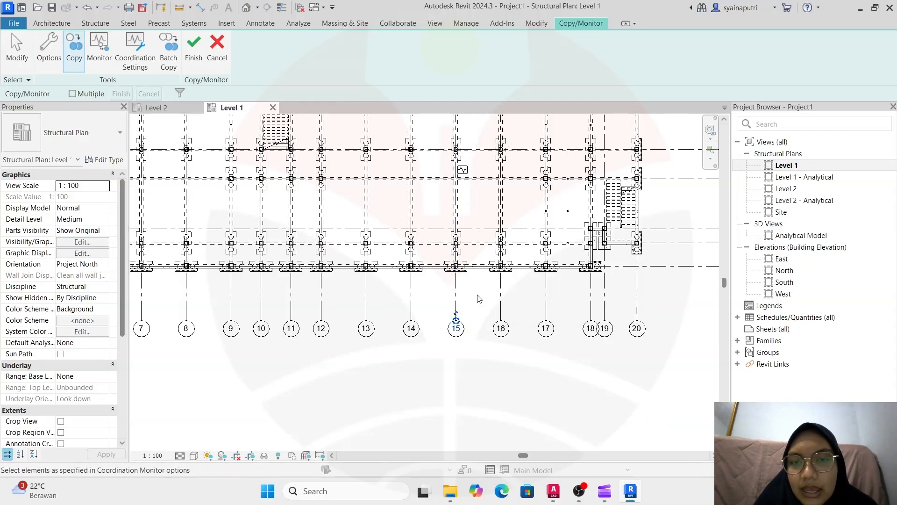
scroll(461, 168, "up", 2)
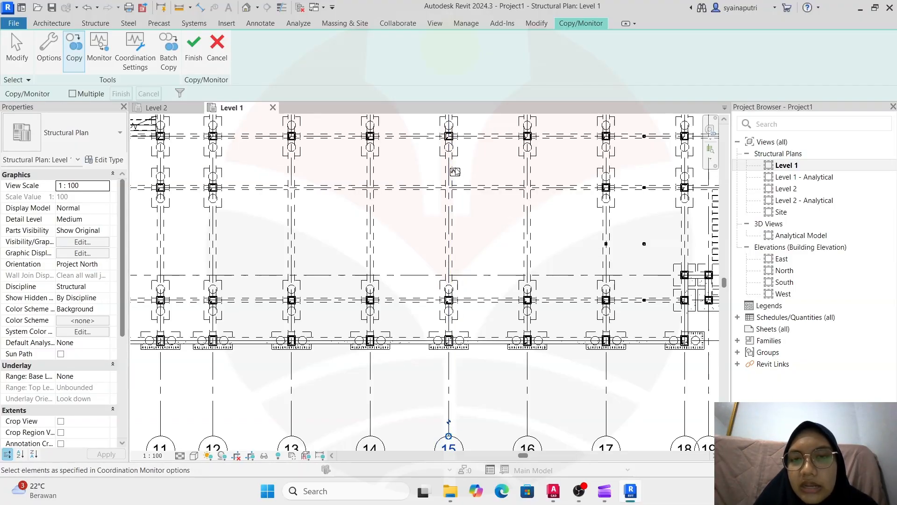
scroll(455, 171, "down", 2)
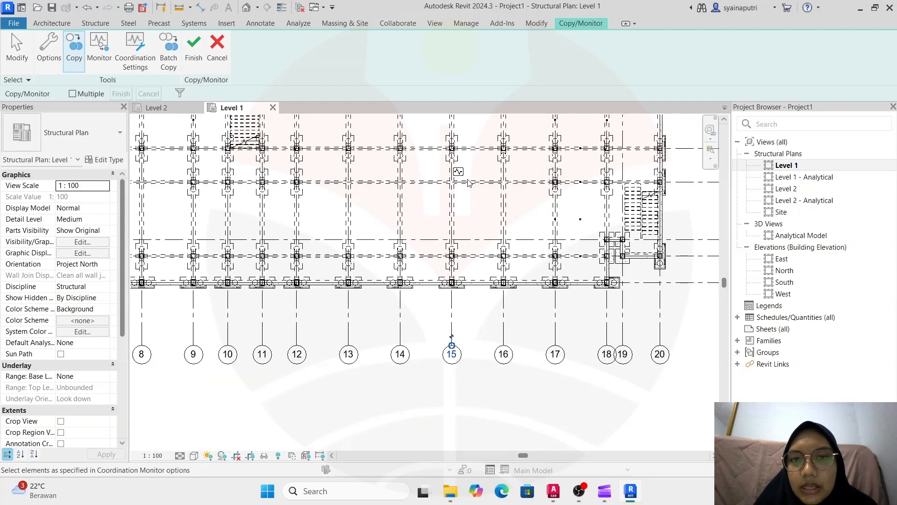
- Copy grids 16 and 17 from the linked GEDUNG C model as monitored grids and finish the Copy/Monitor session
left_click(503, 327)
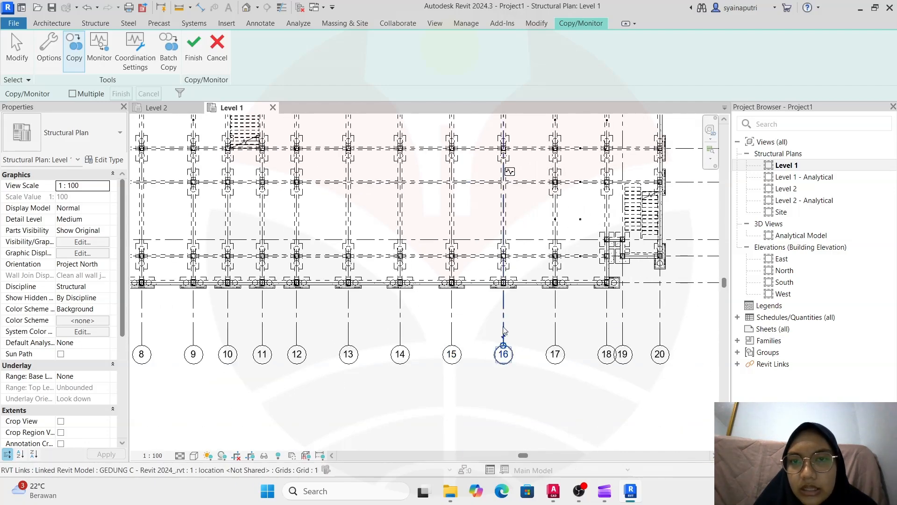
left_click(556, 322)
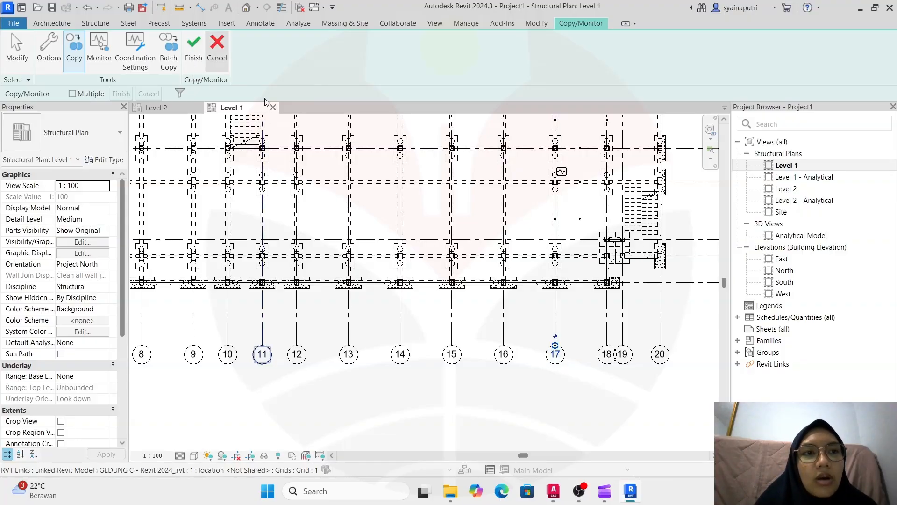
left_click(73, 94)
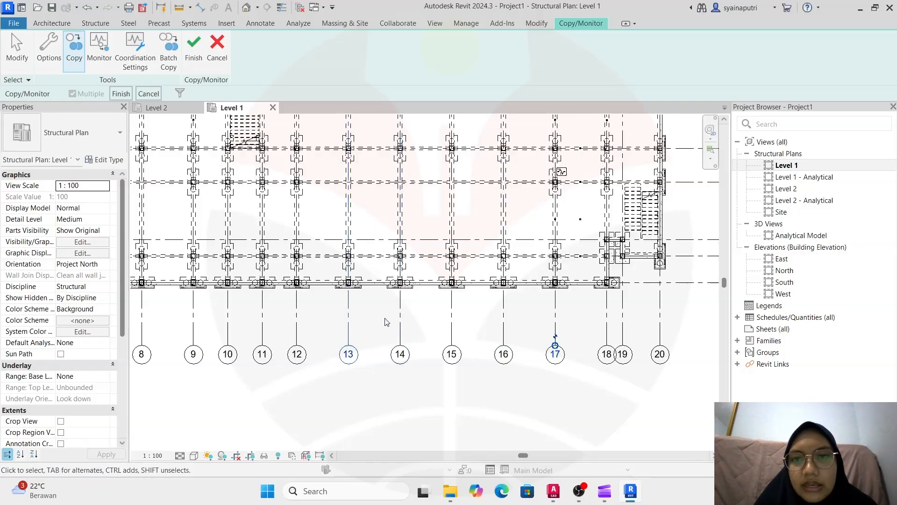
left_click(194, 46)
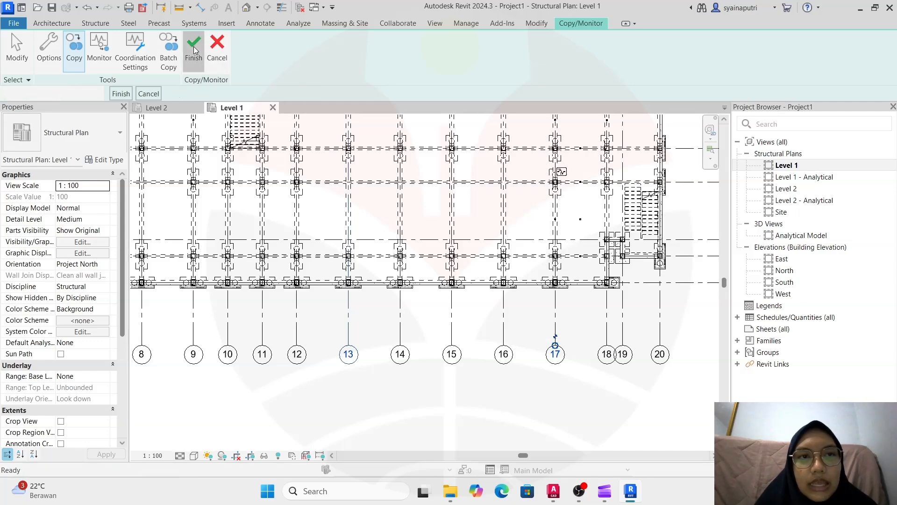
- Hide the GEDUNG C Revit link in the Level 1 structural plan through its visibility overrides
middle_click_drag(528, 344, 429, 405)
scroll(441, 350, "down", 1)
scroll(441, 352, "down", 3)
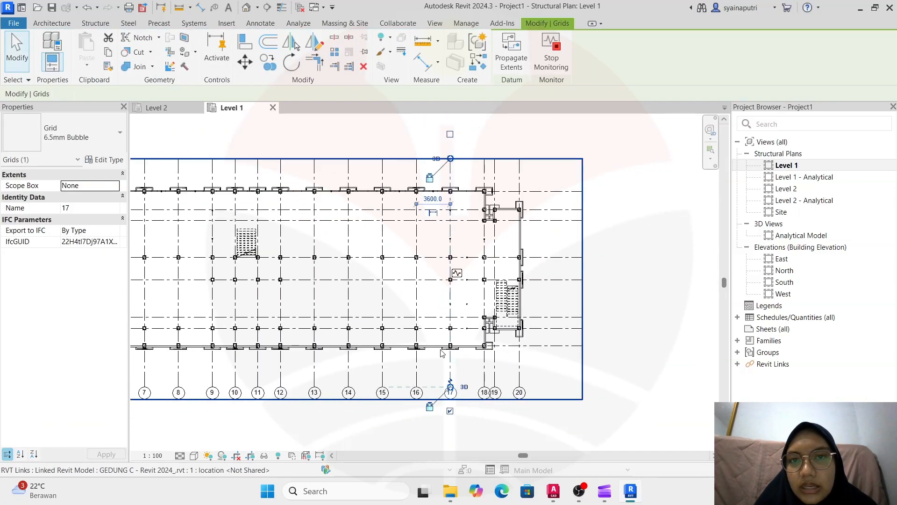
scroll(436, 378, "up", 2)
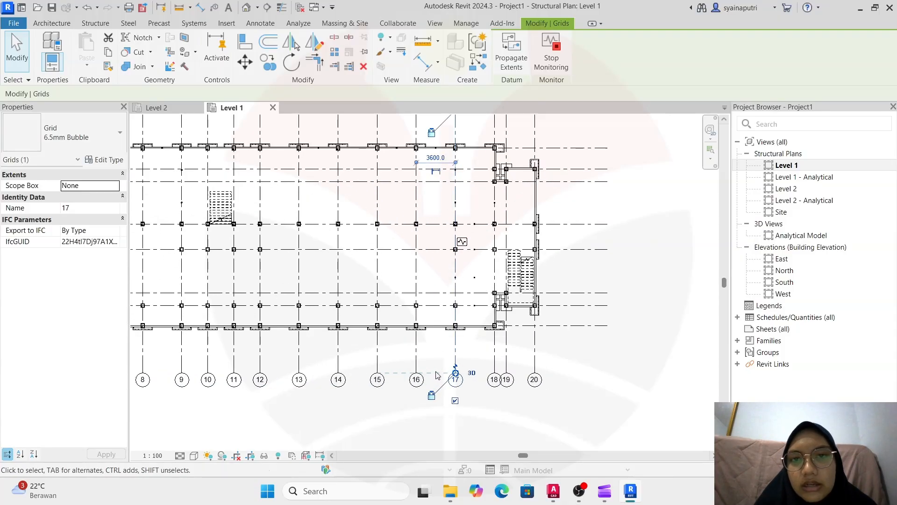
middle_click_drag(427, 350, 514, 329)
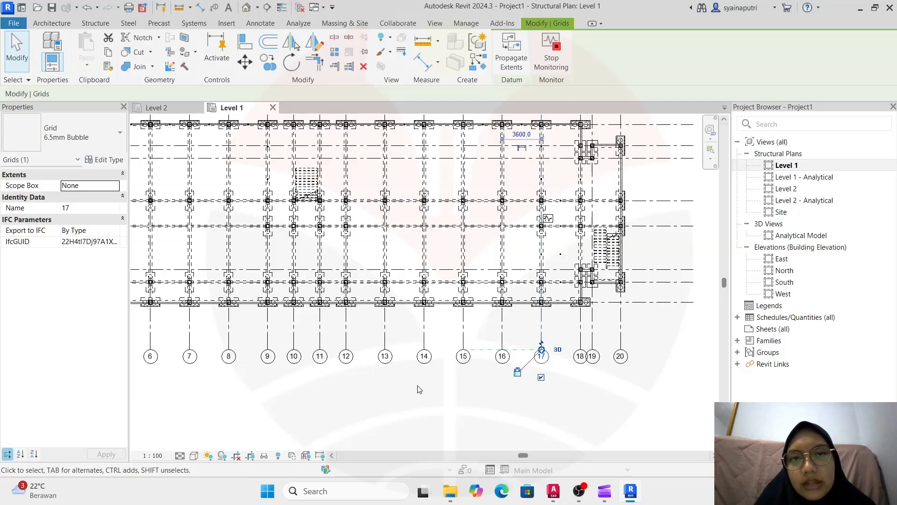
key("v")
key("g")
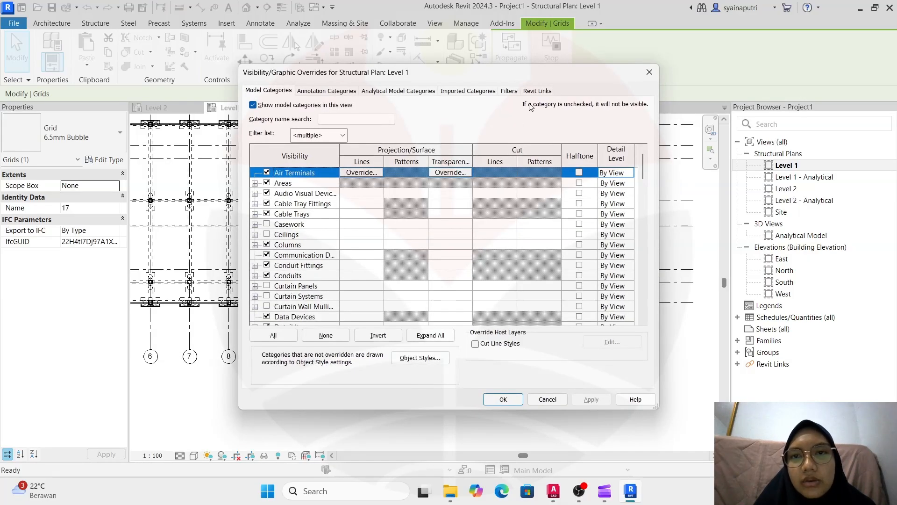
left_click(538, 91)
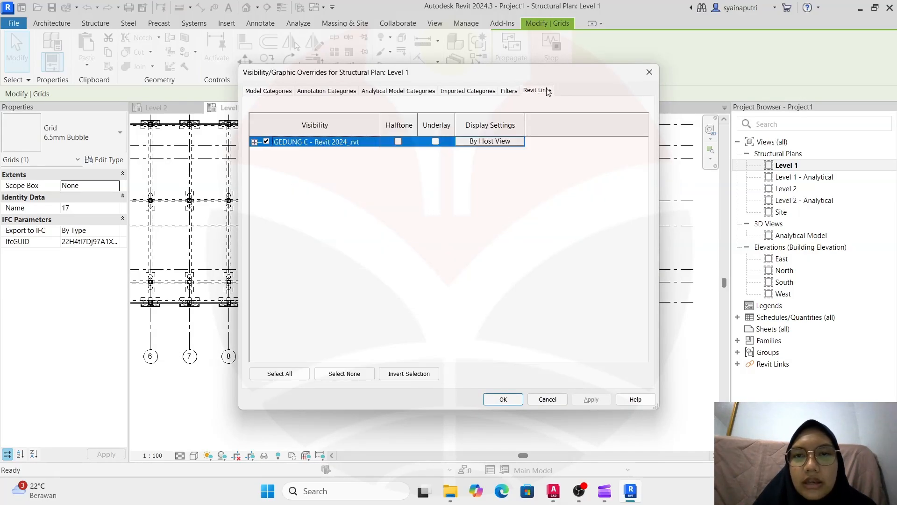
left_click(267, 141)
left_click(511, 399)
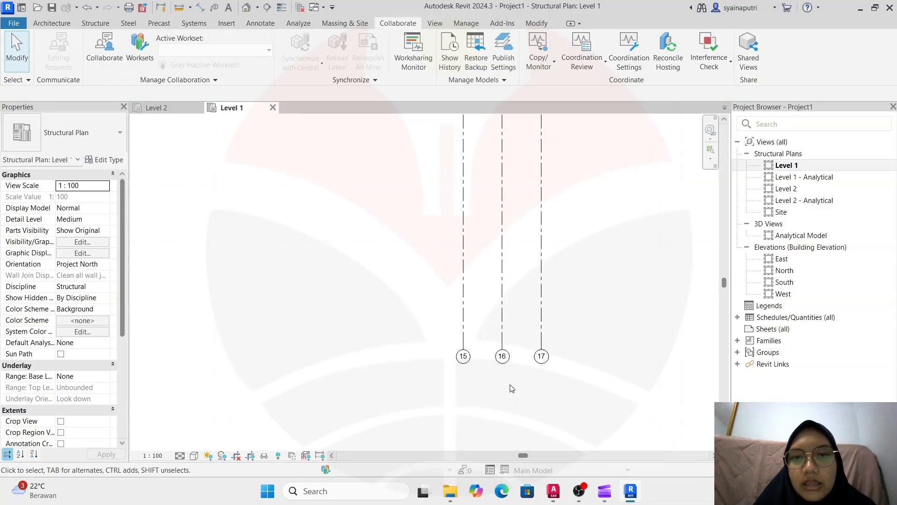
- Select the copied grids 15, 16 and 17 together and check their monitoring symbols and position relative to the other grids
scroll(512, 388, "down", 2)
left_click_drag(564, 213, 442, 290)
scroll(527, 334, "up", 4)
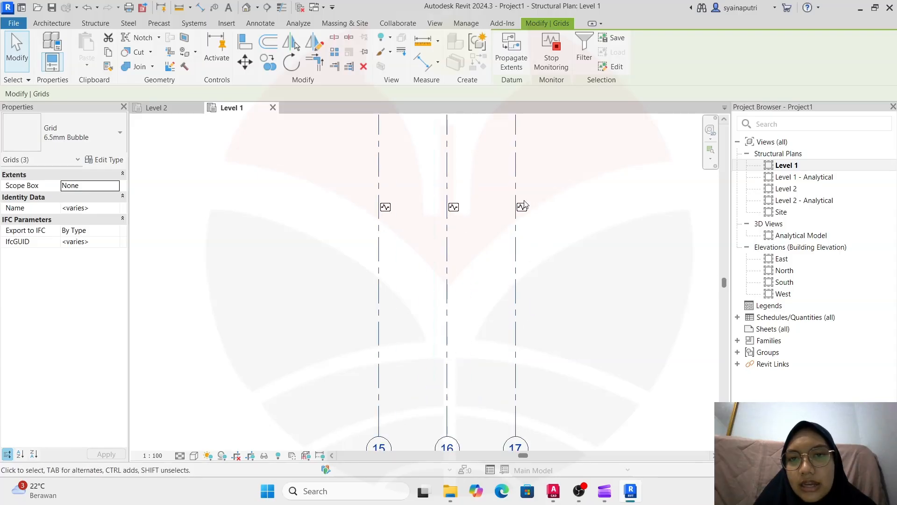
scroll(658, 307, "down", 6)
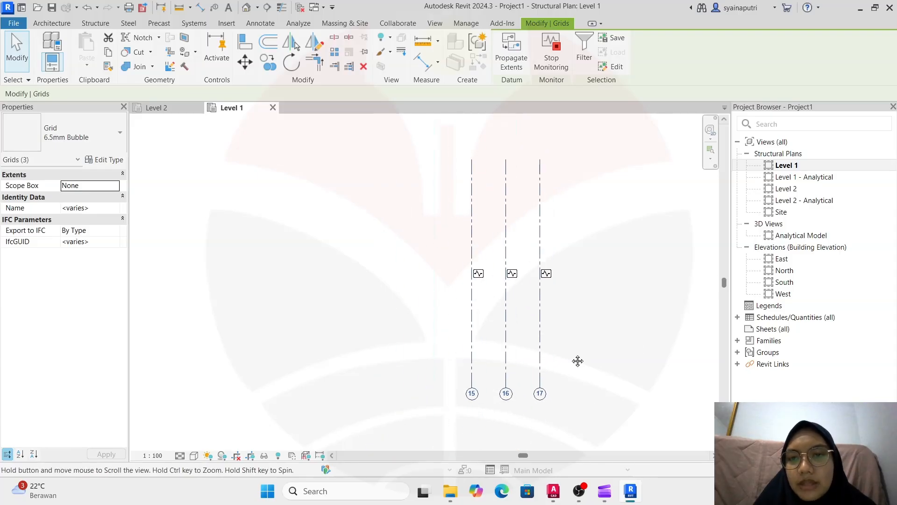
scroll(557, 331, "down", 4)
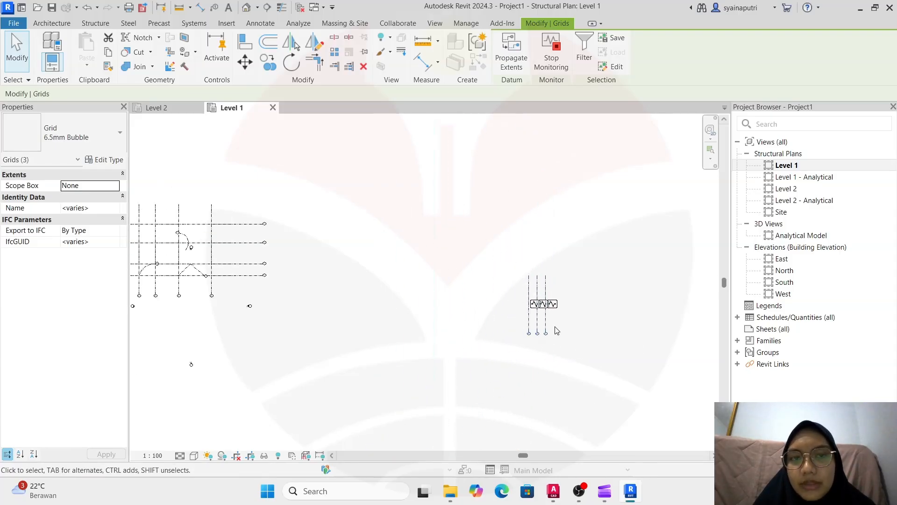
middle_click_drag(562, 333, 489, 329)
left_click(567, 260)
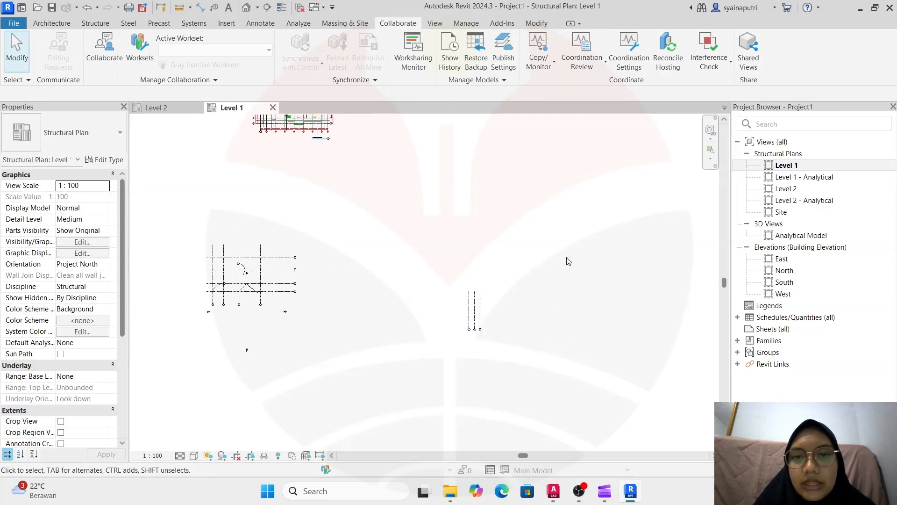
- Turn the GEDUNG C Revit link's visibility back on in the Level 1 structural plan
key("v")
key("g")
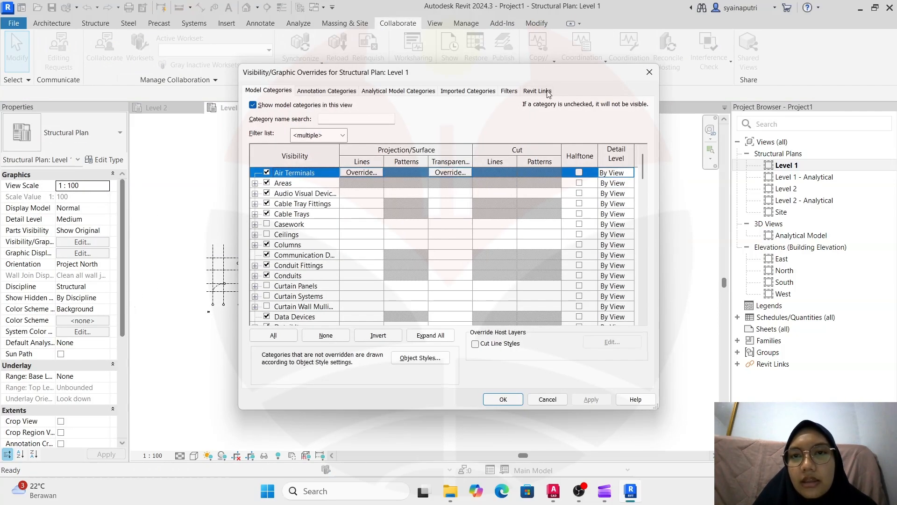
left_click(537, 92)
left_click(266, 142)
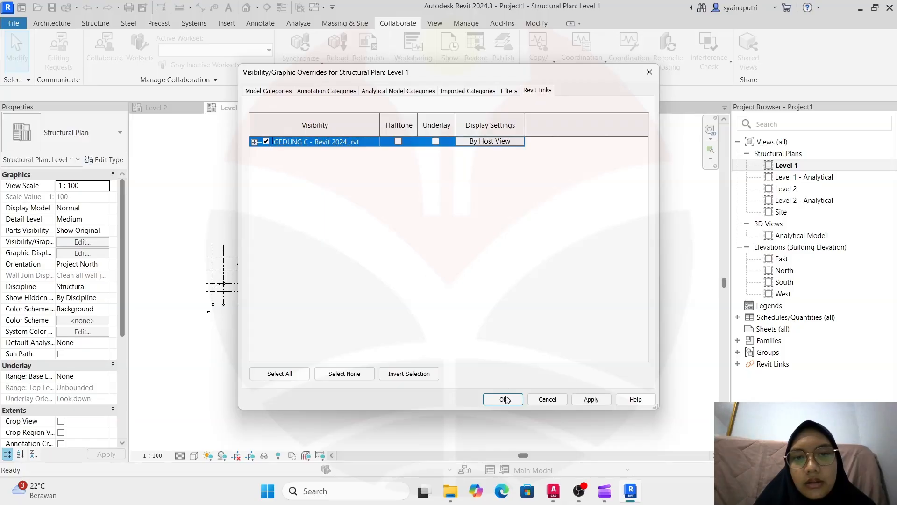
left_click(510, 397)
- Examine the copied grids against the linked GEDUNG C model and the overall Level 1 layout
scroll(469, 336, "up", 4)
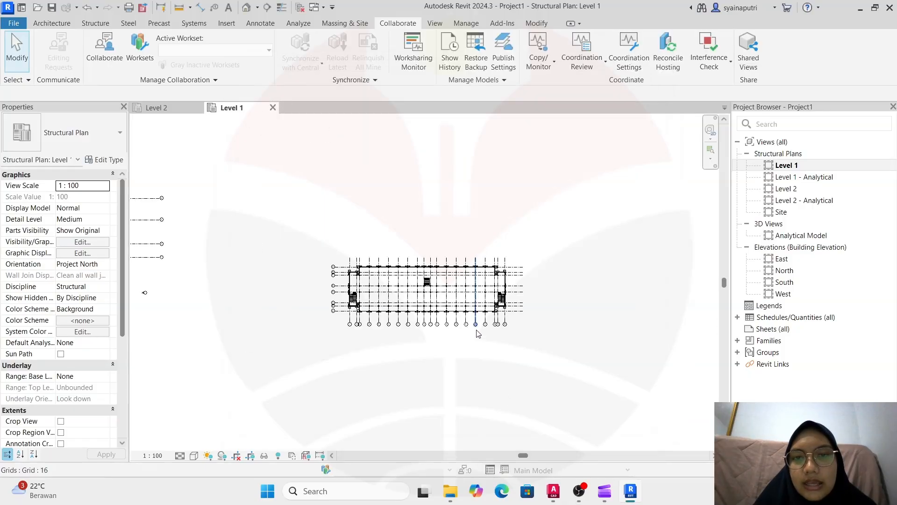
scroll(486, 323, "up", 3)
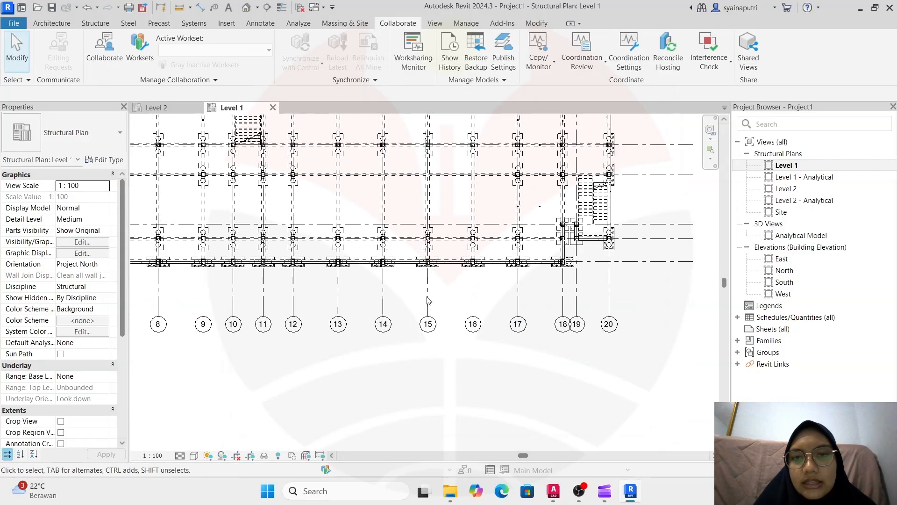
scroll(534, 294, "up", 2)
scroll(534, 294, "down", 6)
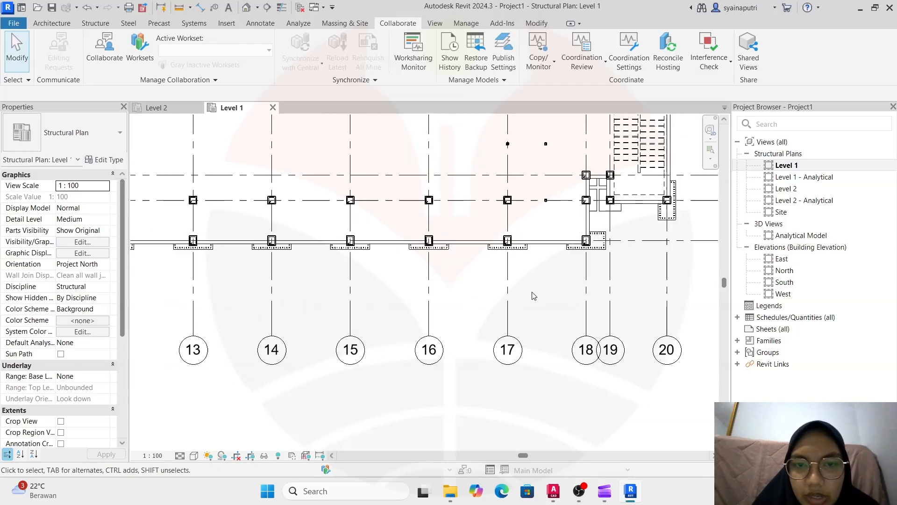
scroll(534, 297, "down", 5)
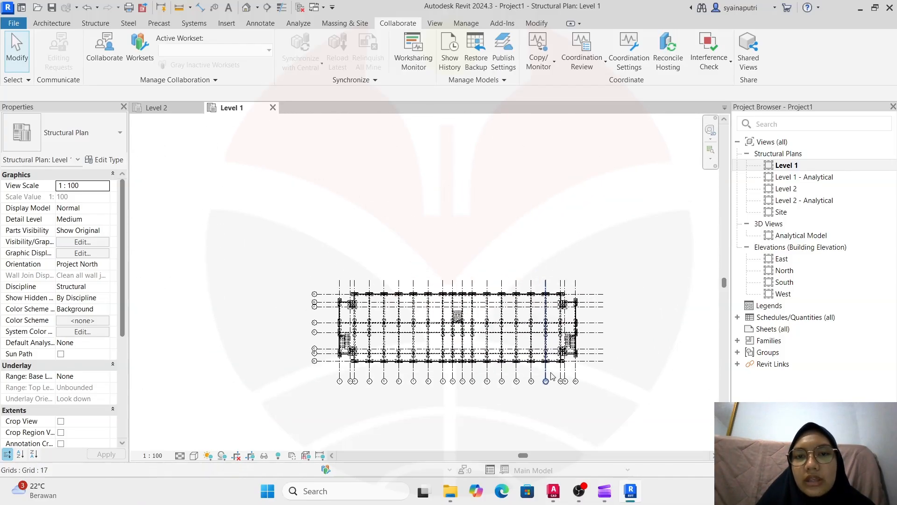
scroll(538, 367, "down", 2)
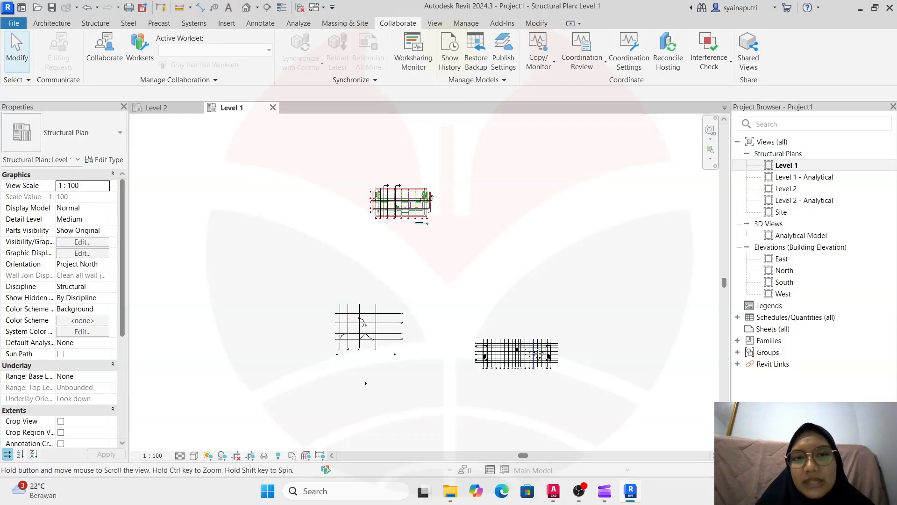
middle_click_drag(537, 367, 515, 293)
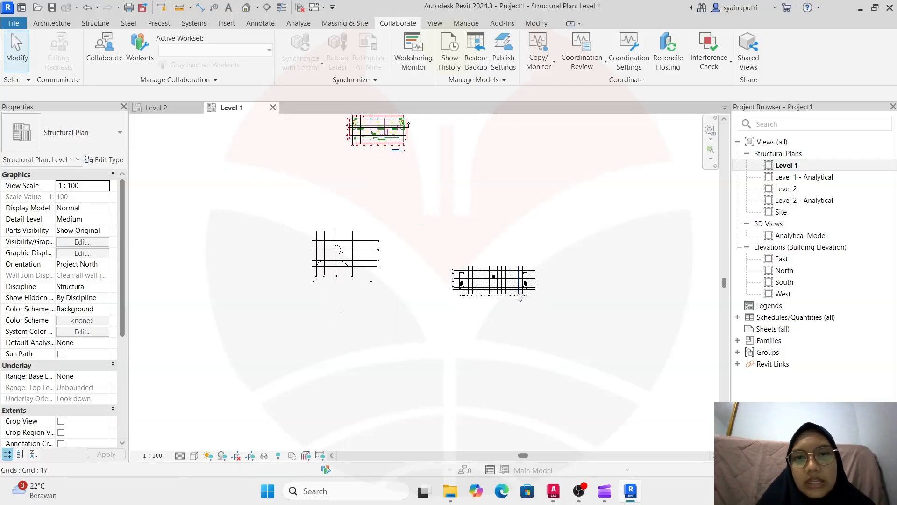
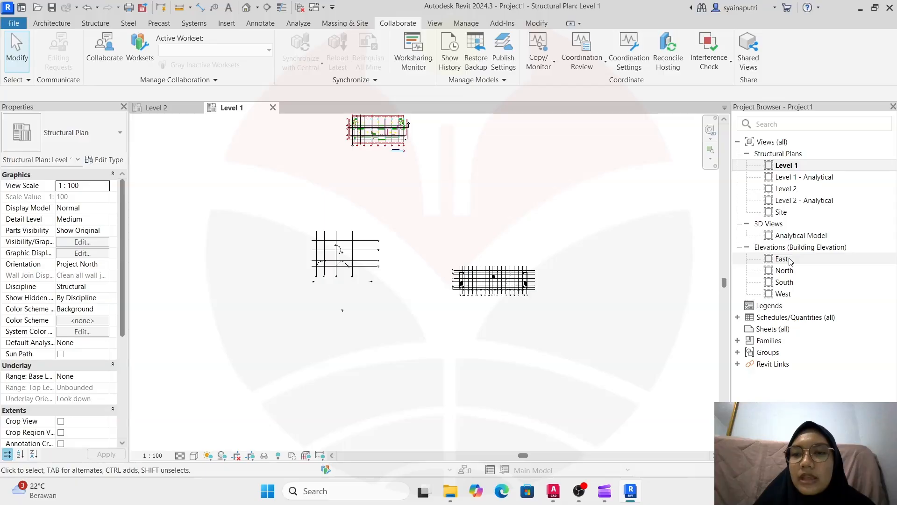
- Open the East elevation and inspect the existing Level 1 and Level 2 lines
double_click(783, 259)
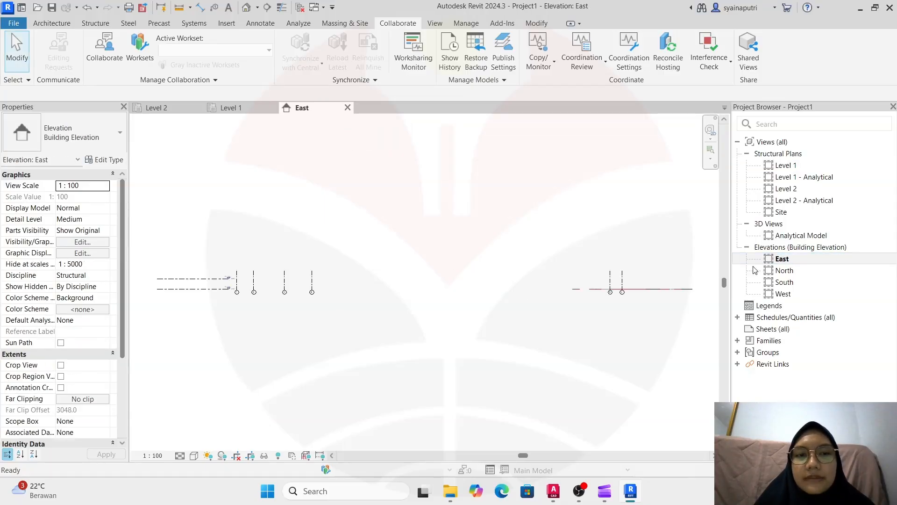
scroll(321, 224, "up", 2)
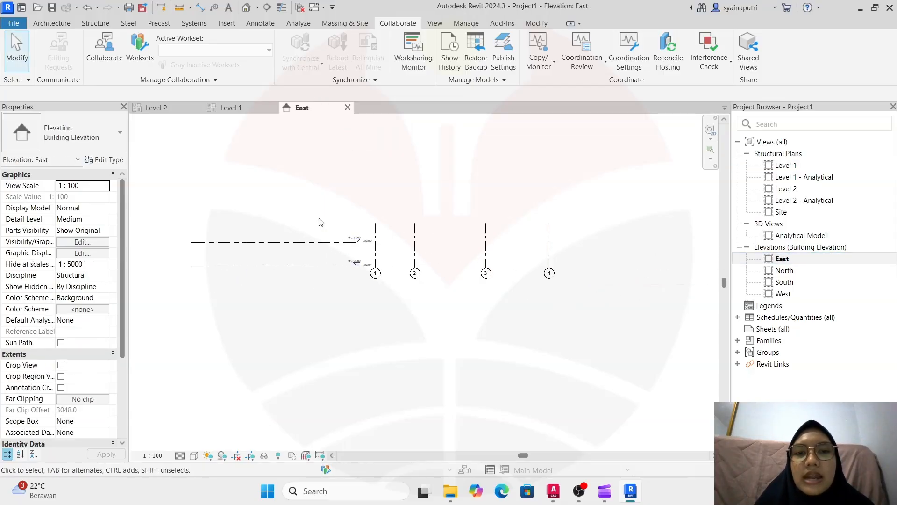
scroll(379, 236, "up", 2)
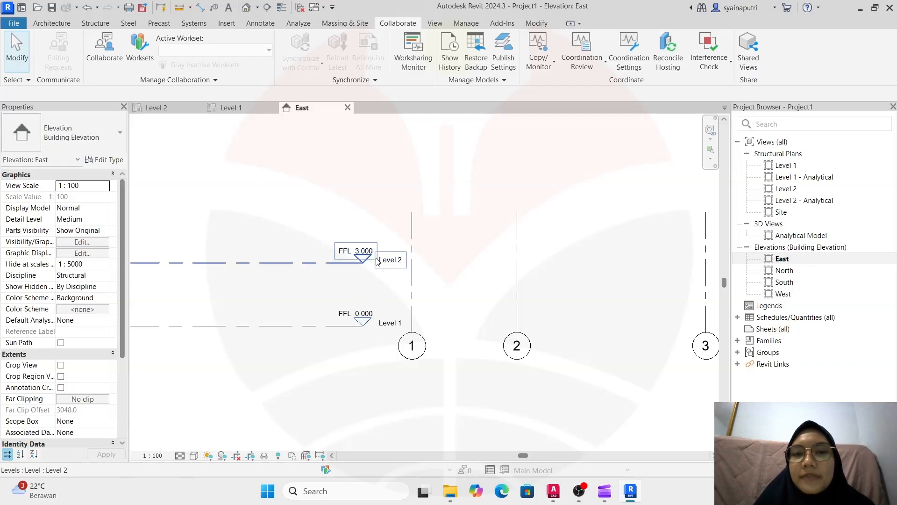
scroll(378, 261, "down", 4)
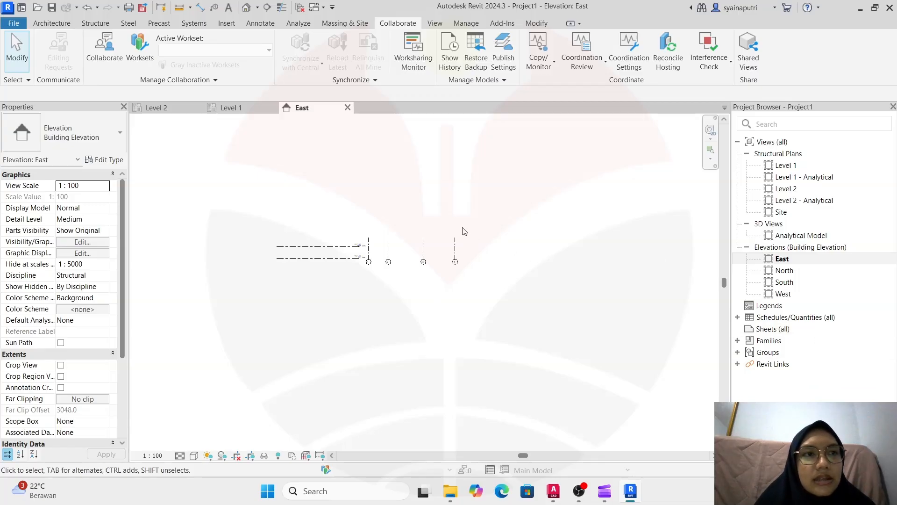
- Draw a new level about 3100 mm above Level 2, with its ends aligned to the existing level lines
left_click(43, 19)
left_click(91, 22)
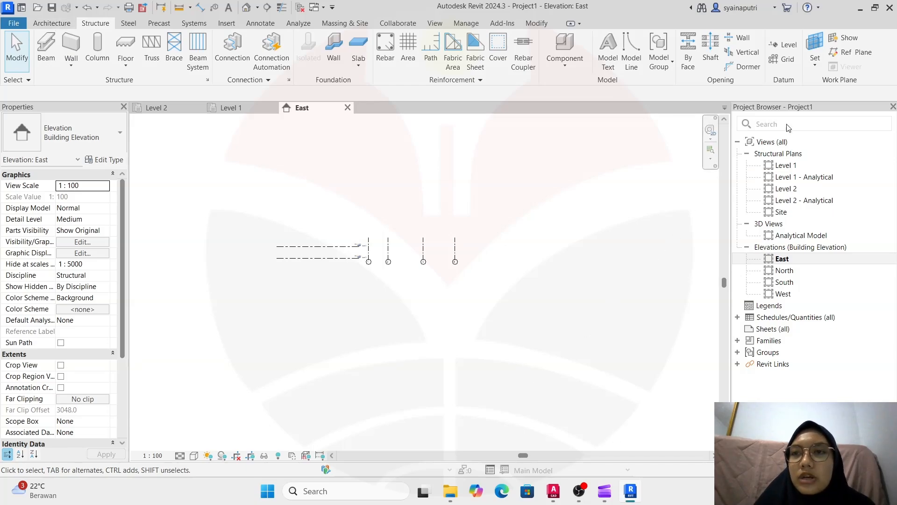
left_click(786, 45)
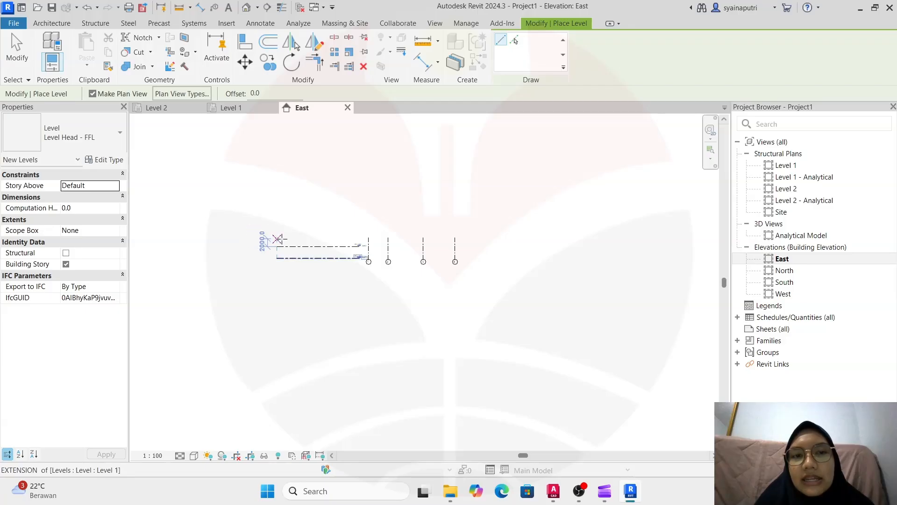
scroll(278, 239, "up", 5)
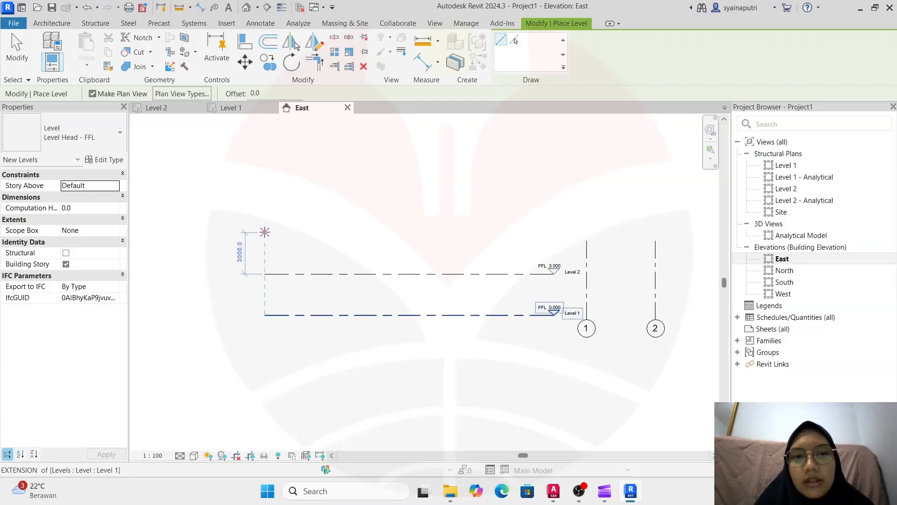
left_click(264, 231)
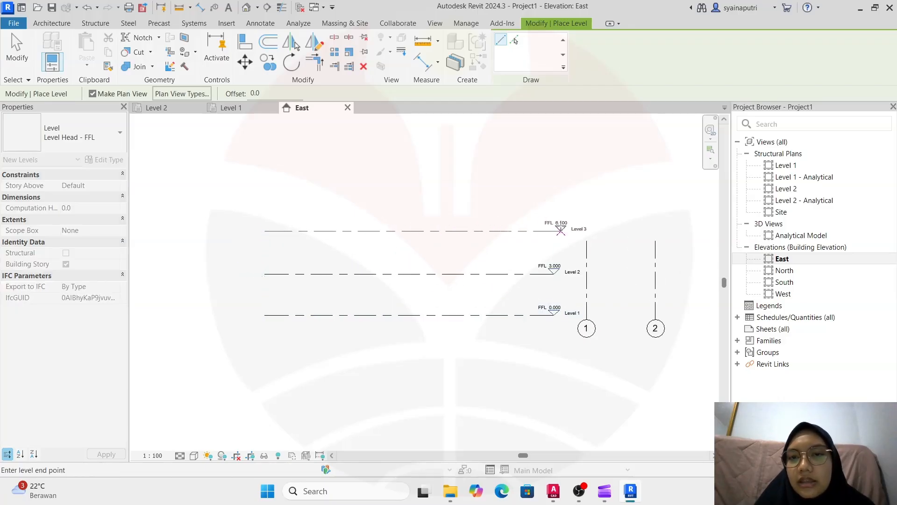
left_click(554, 231)
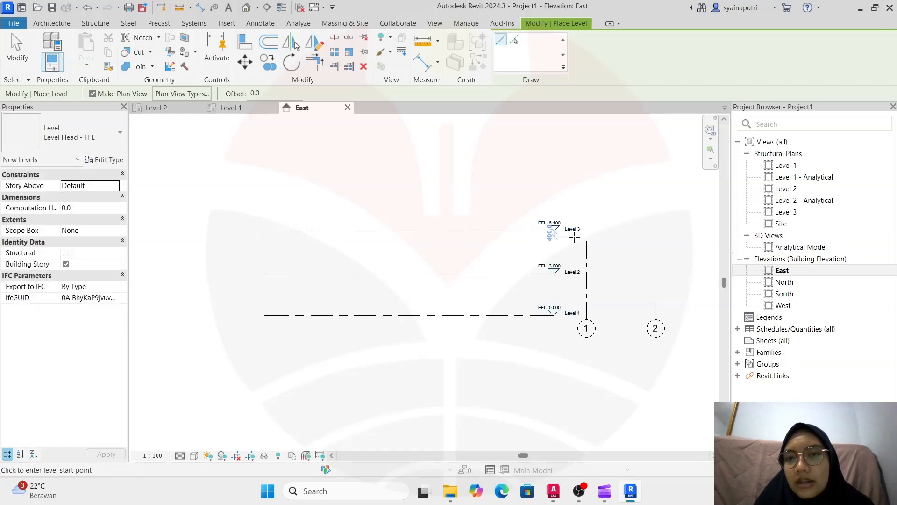
key("Escape")
key("Escape")
- Copy the Level 3 line straight upward to an elevation of about 10.400, keeping its ends aligned with the other levels
scroll(575, 234, "up", 3)
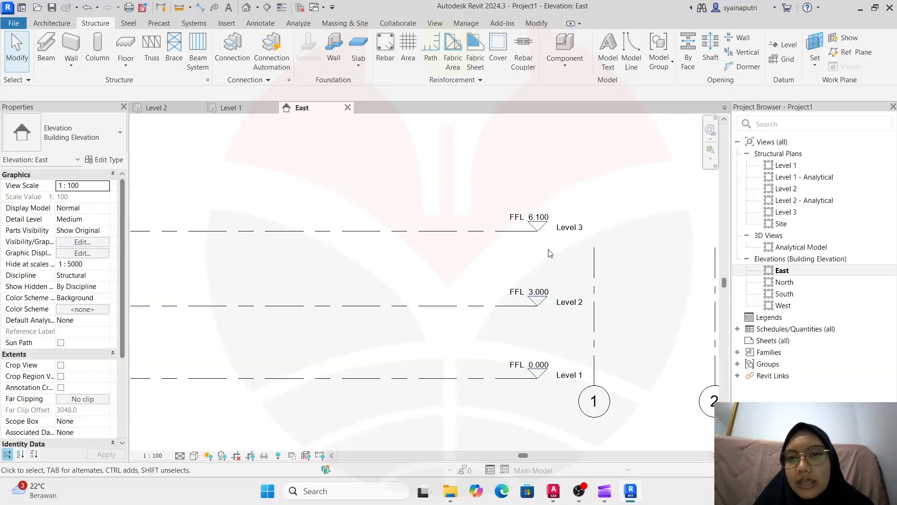
scroll(550, 254, "down", 2)
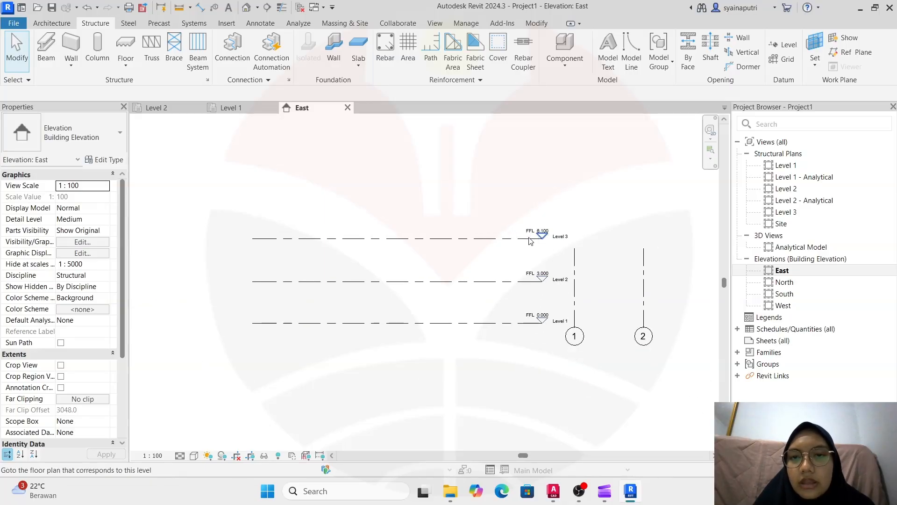
left_click(477, 239)
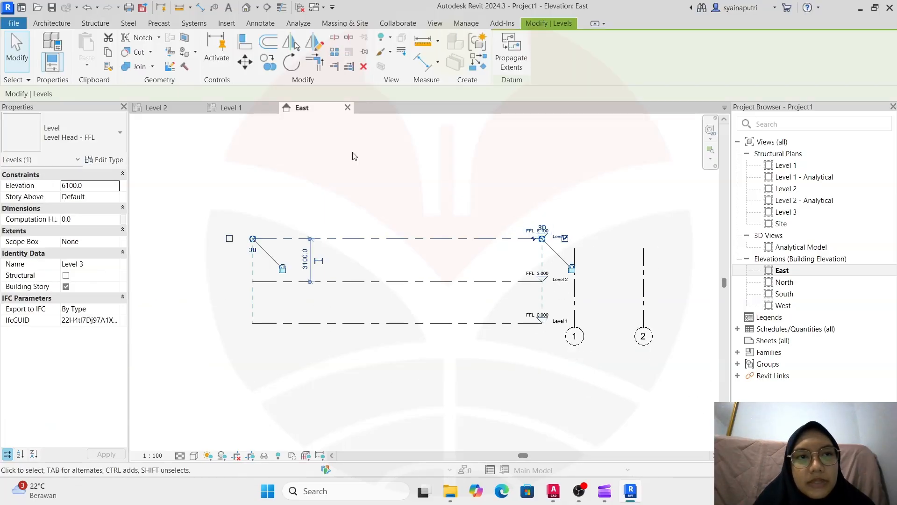
left_click(265, 65)
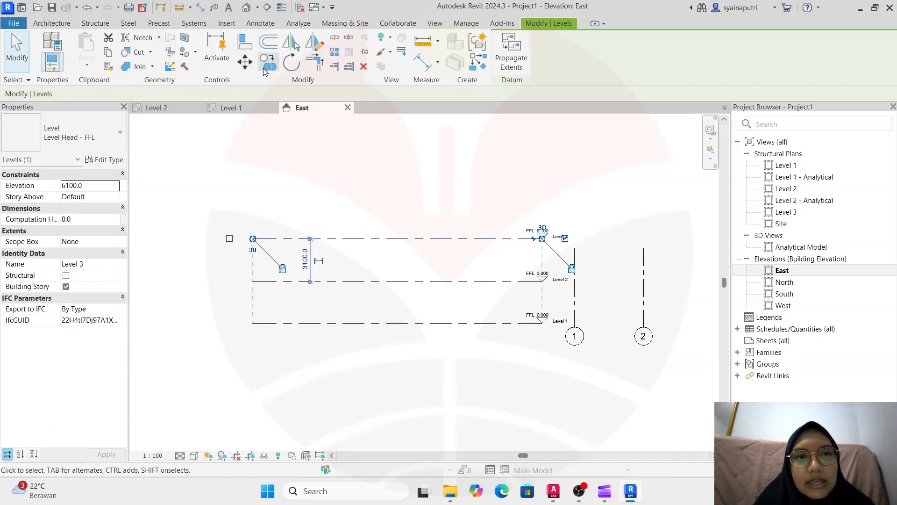
left_click(252, 239)
left_click(252, 179)
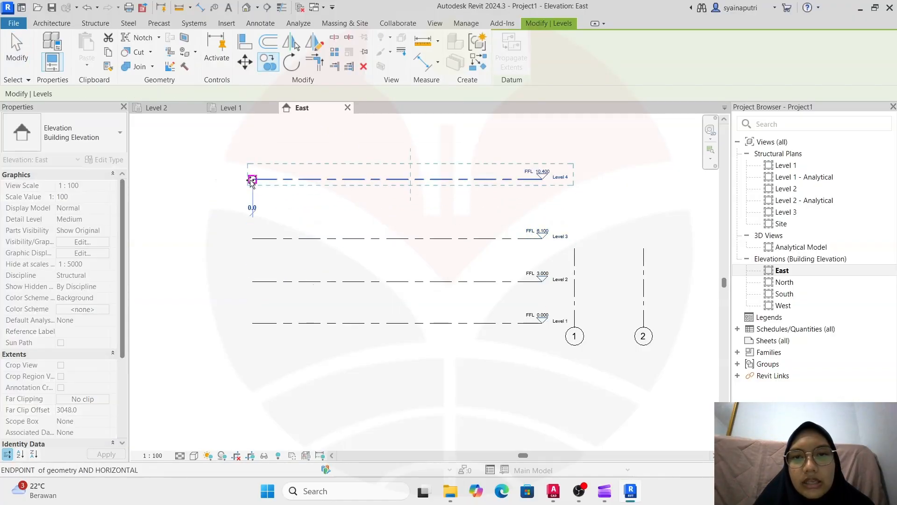
key("Escape")
key("Escape")
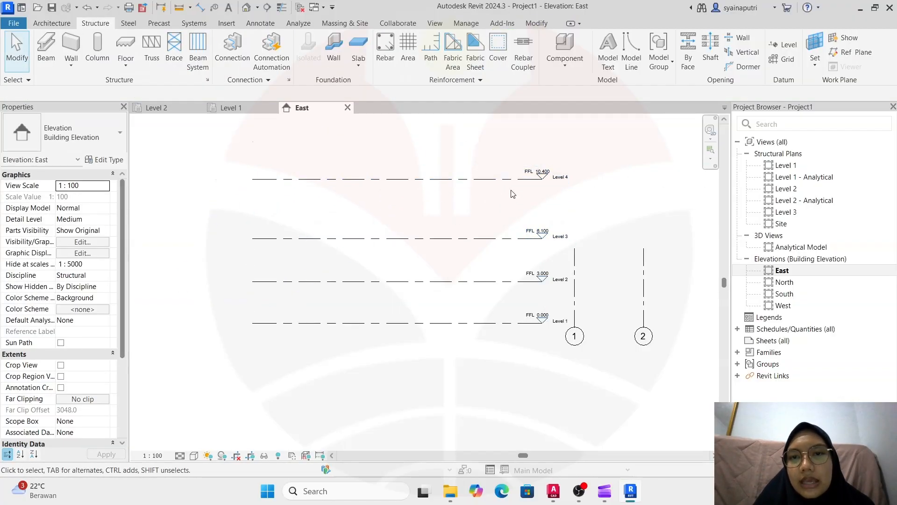
- Link the CAD section drawing Potongan BC.dwg from the Denah & Potongan BC folder into the East elevation
scroll(513, 194, "down", 1)
middle_click_drag(526, 244, 453, 294)
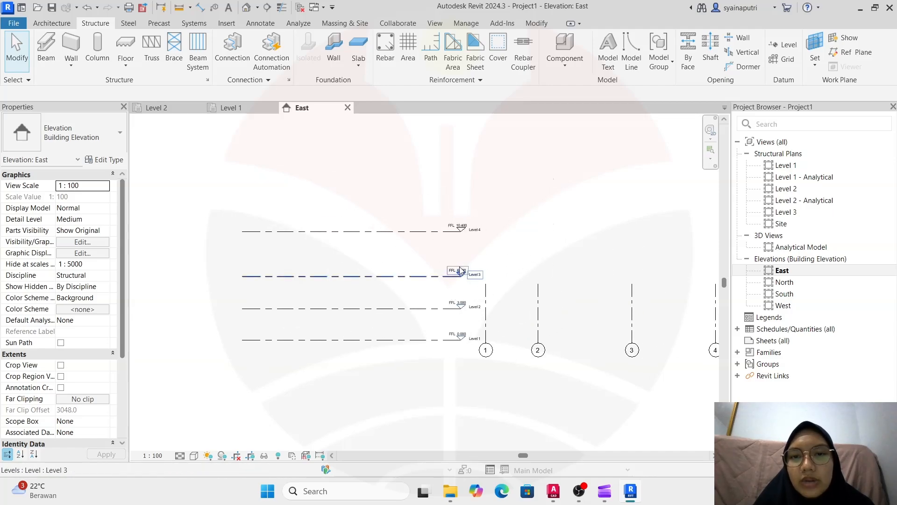
middle_click_drag(534, 306, 471, 299)
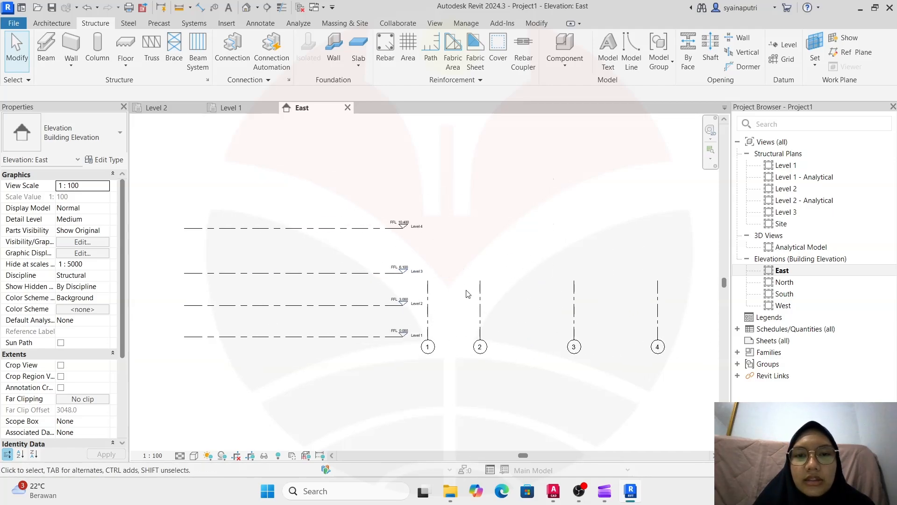
scroll(467, 293, "down", 1)
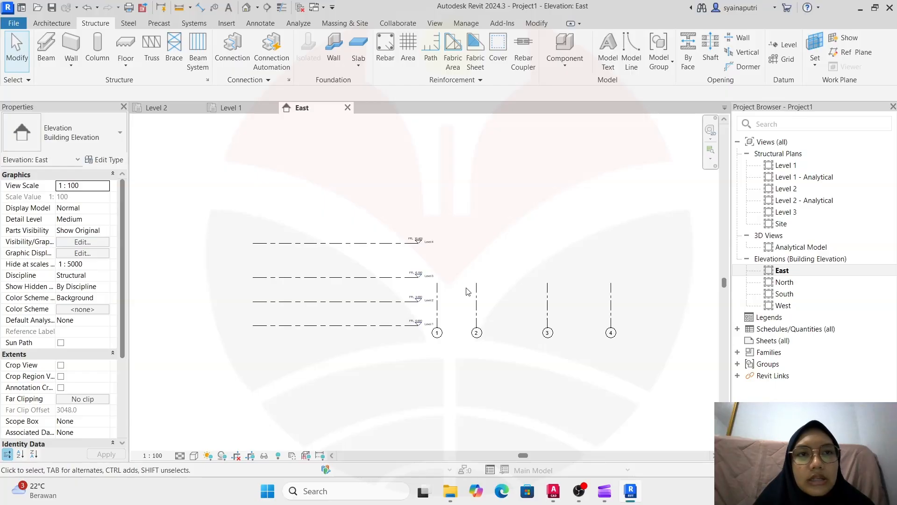
left_click(782, 44)
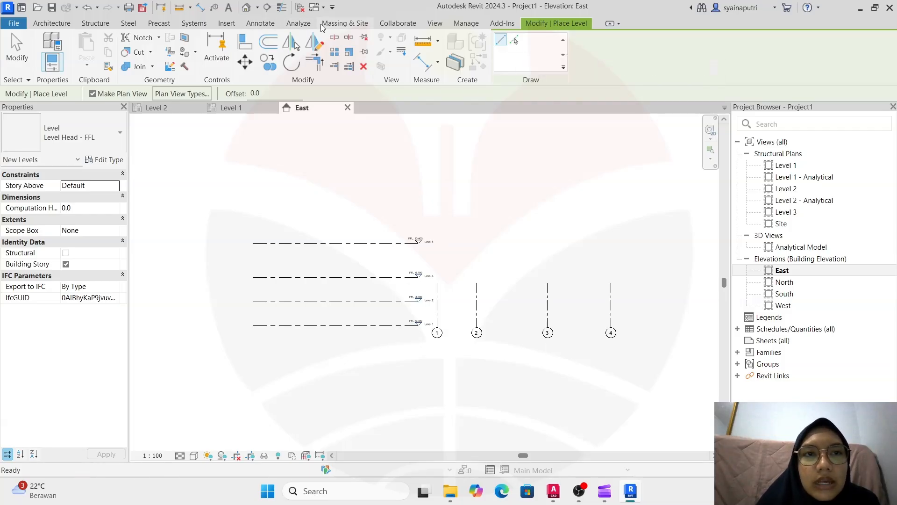
left_click(226, 23)
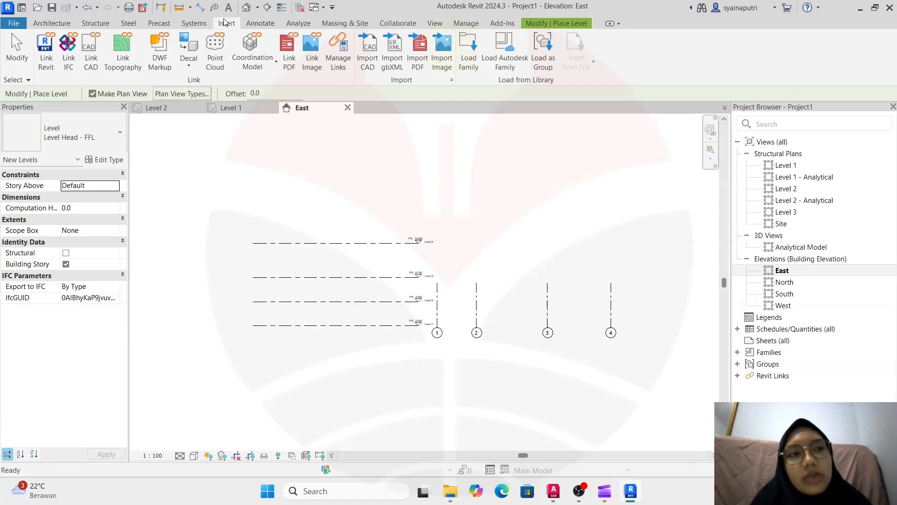
left_click(89, 66)
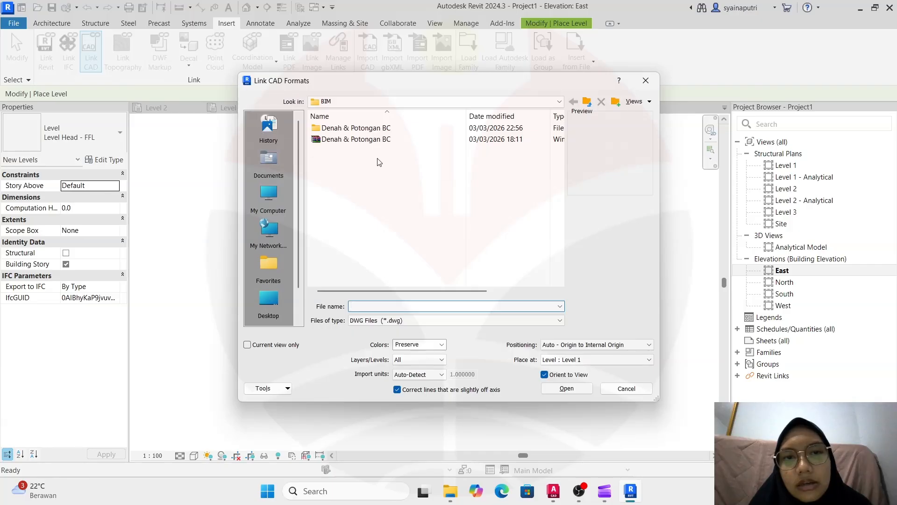
double_click(390, 128)
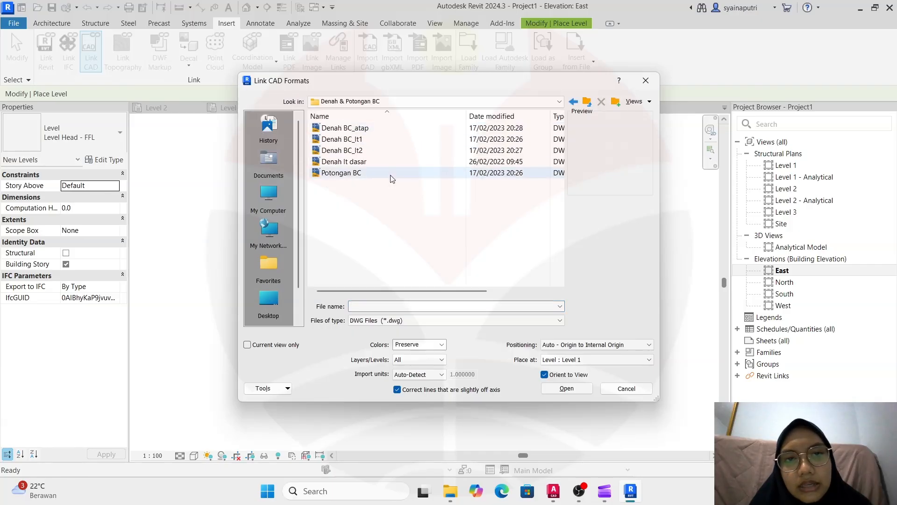
left_click(390, 175)
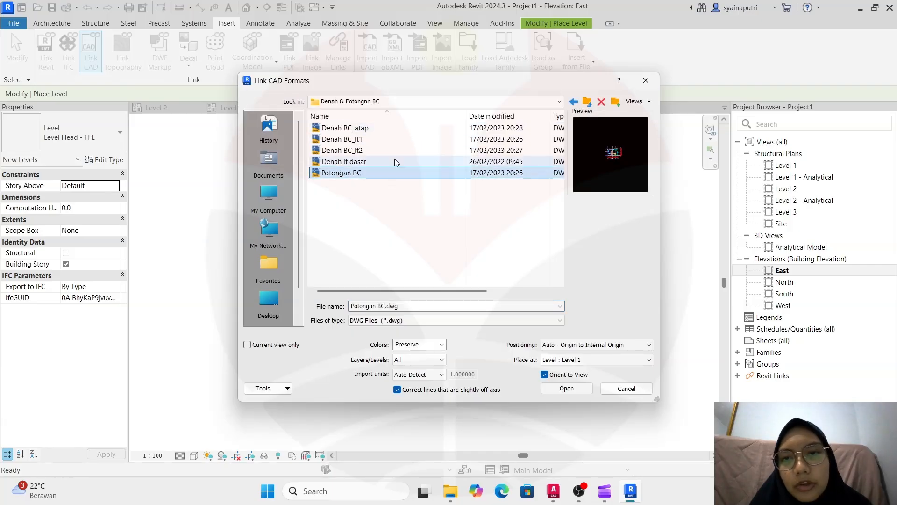
left_click(587, 392)
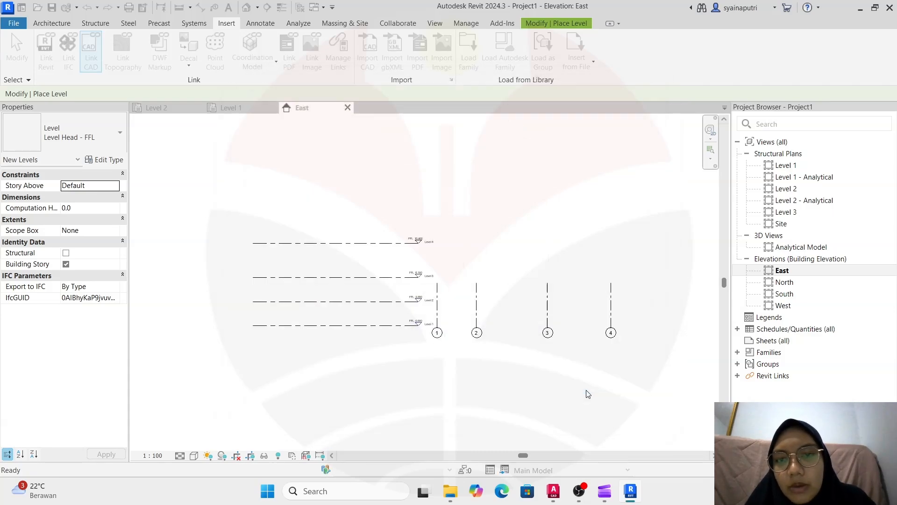
middle_click_drag(611, 232, 547, 283)
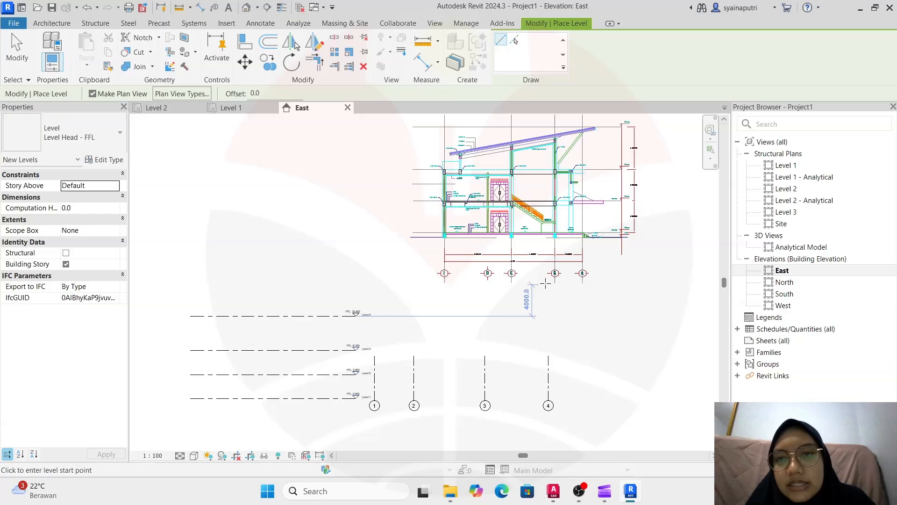
scroll(626, 212, "up", 3)
key("Escape")
key("Escape")
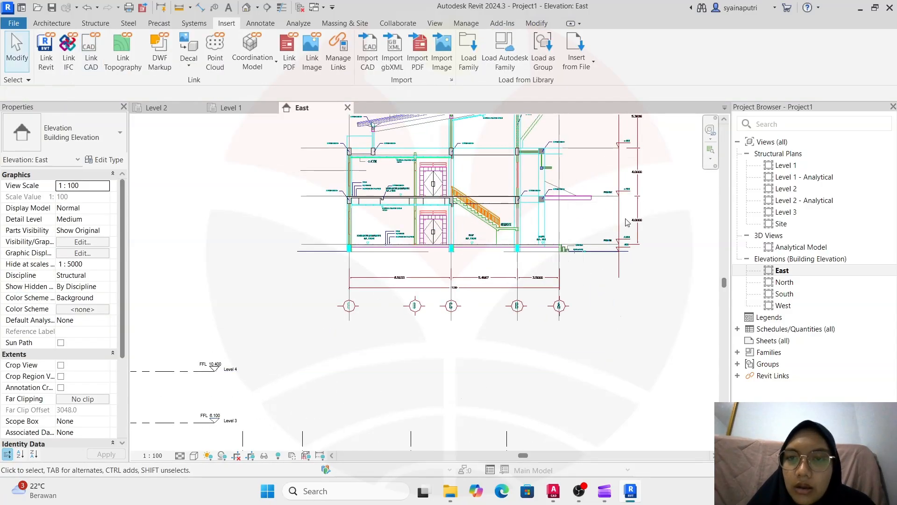
- Create a new level by picking the LANTAI 1 floor line at ±0.00 in the linked section drawing
scroll(625, 229, "down", 3)
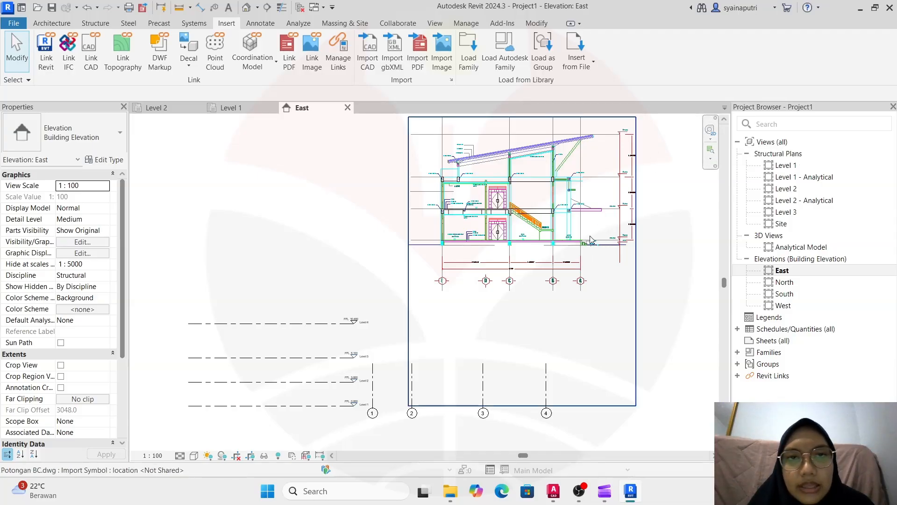
scroll(611, 213, "up", 5)
scroll(617, 301, "up", 4)
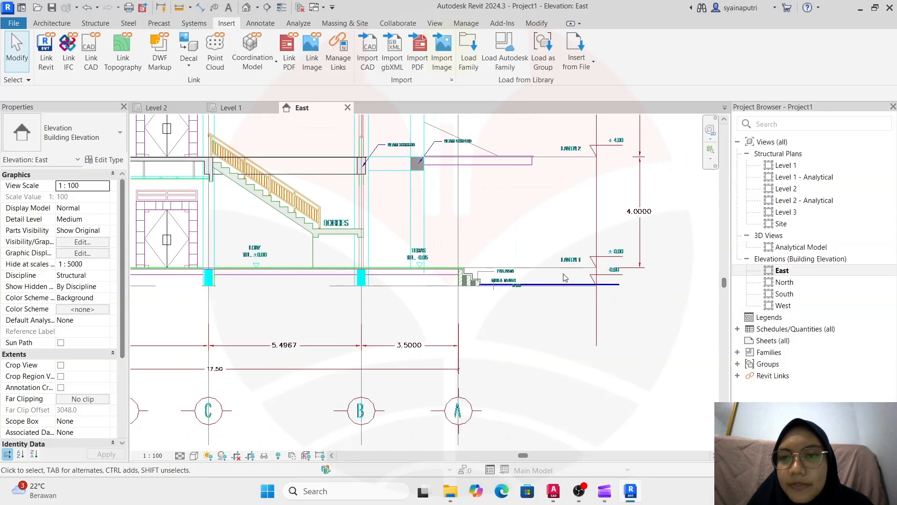
left_click(52, 23)
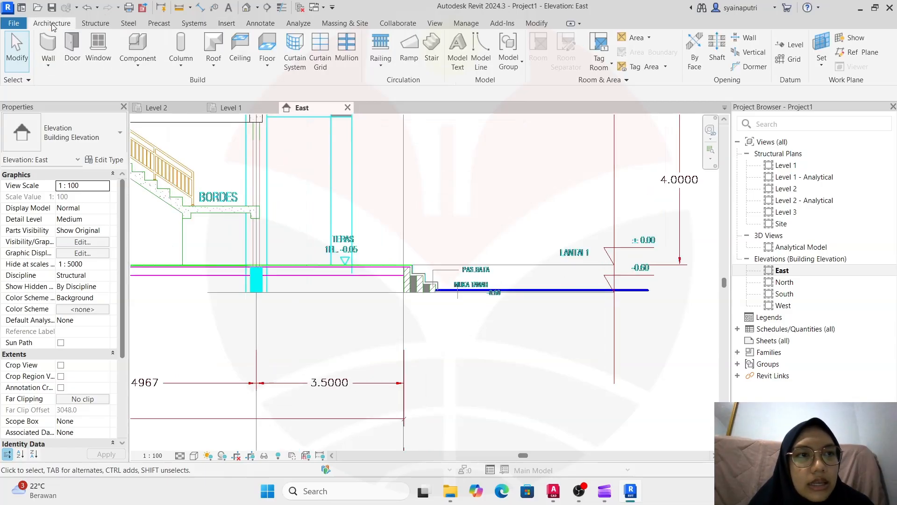
left_click(790, 45)
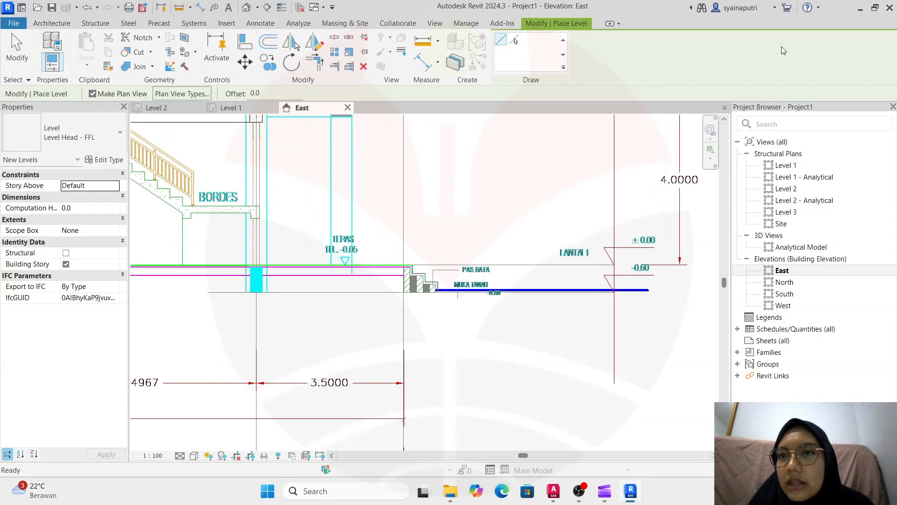
left_click(514, 42)
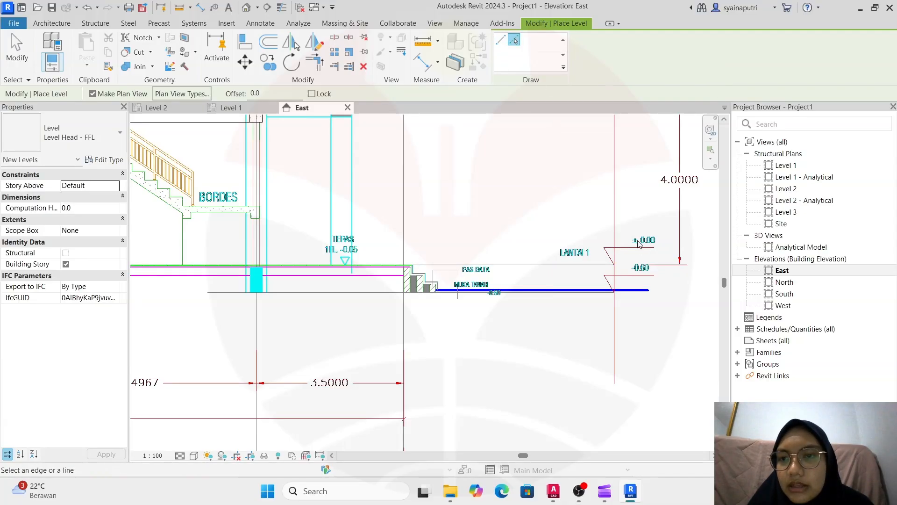
left_click(578, 268)
- Create another level by picking the LANTAI 2 floor line at +4.00 in the linked section drawing
middle_click_drag(537, 180, 536, 200)
scroll(536, 200, "down", 2)
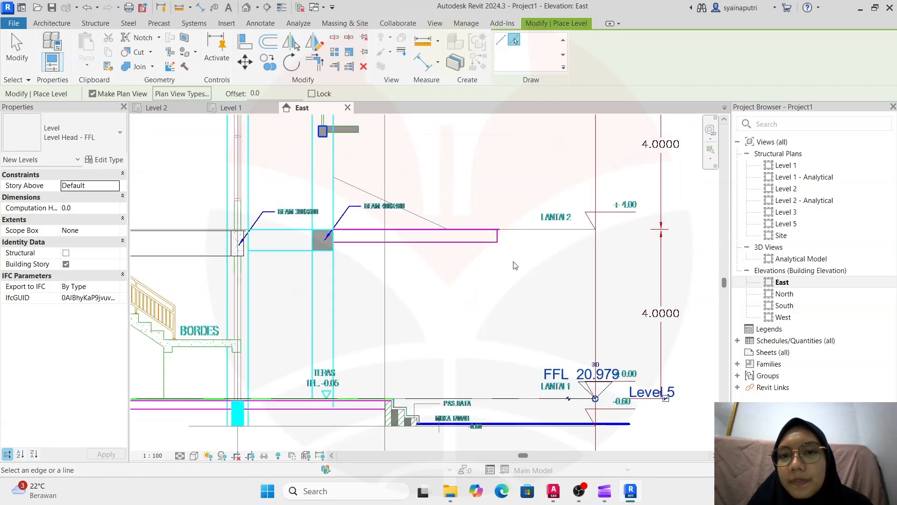
left_click(532, 229)
scroll(527, 207, "down", 2)
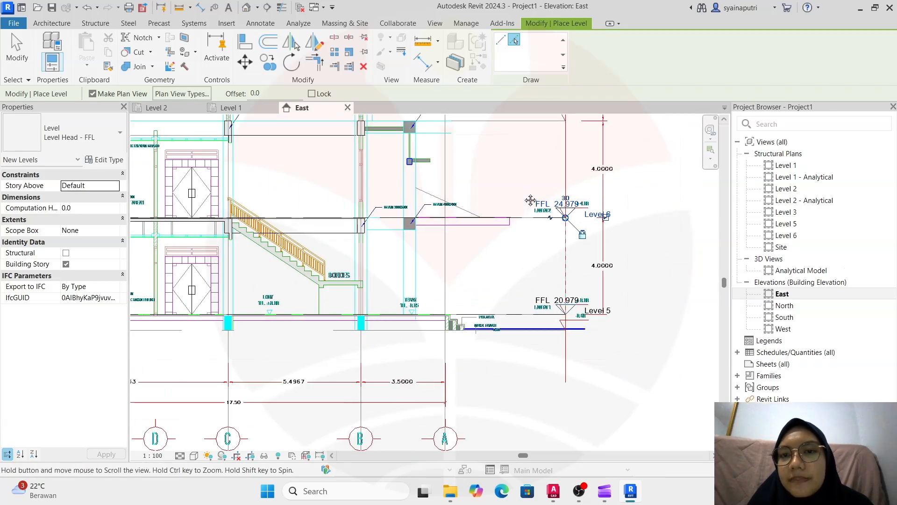
- Compare the elevations of the levels picked on the section drawing with those of Levels 1 to 4
scroll(525, 238, "up", 1)
middle_click_drag(578, 334, 554, 271)
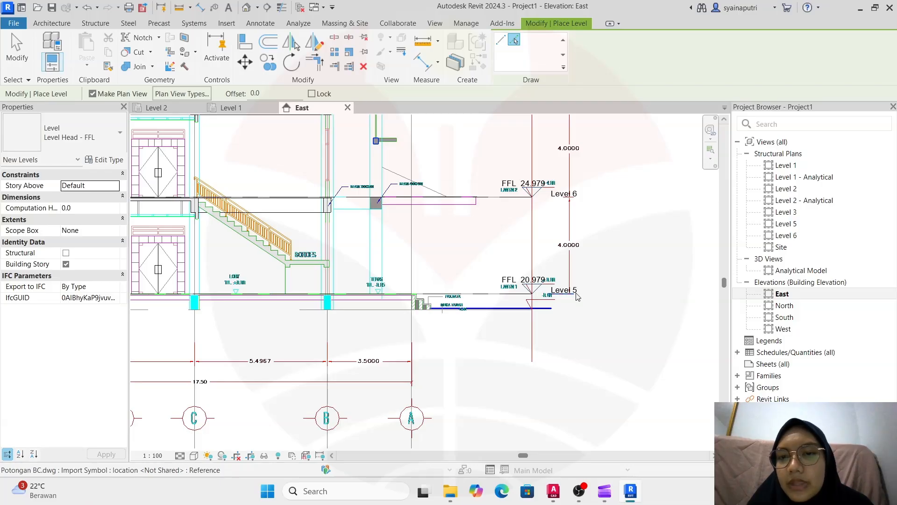
scroll(577, 296, "down", 3)
scroll(388, 350, "up", 3)
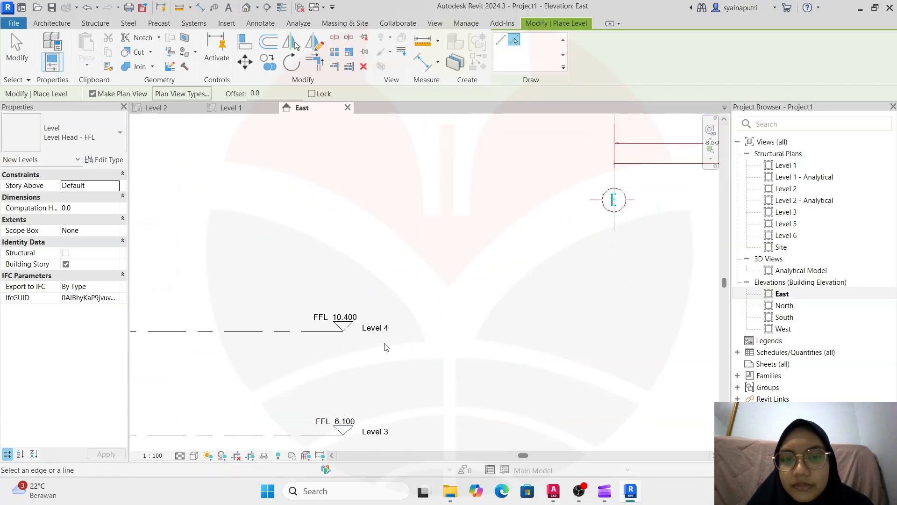
scroll(384, 337, "down", 3)
middle_click_drag(385, 336, 386, 261)
scroll(390, 254, "down", 1)
scroll(607, 182, "up", 5)
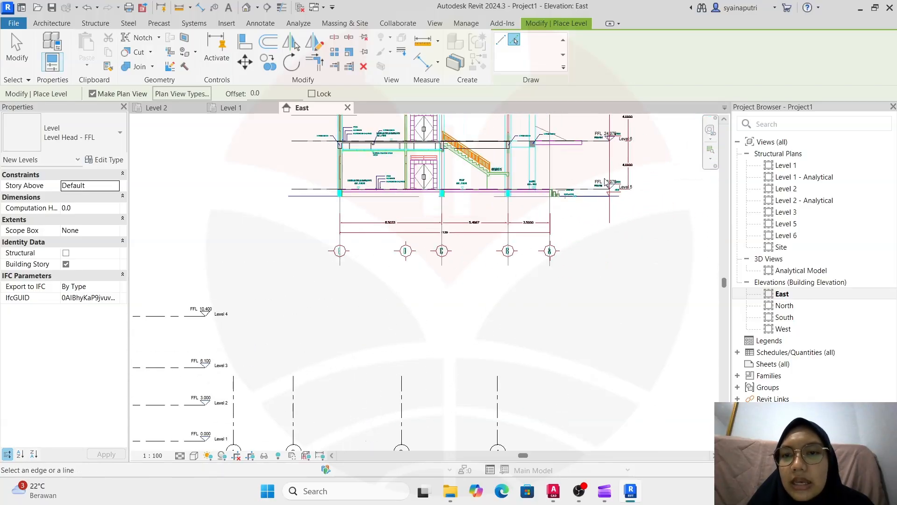
scroll(622, 183, "up", 3)
scroll(618, 190, "down", 2)
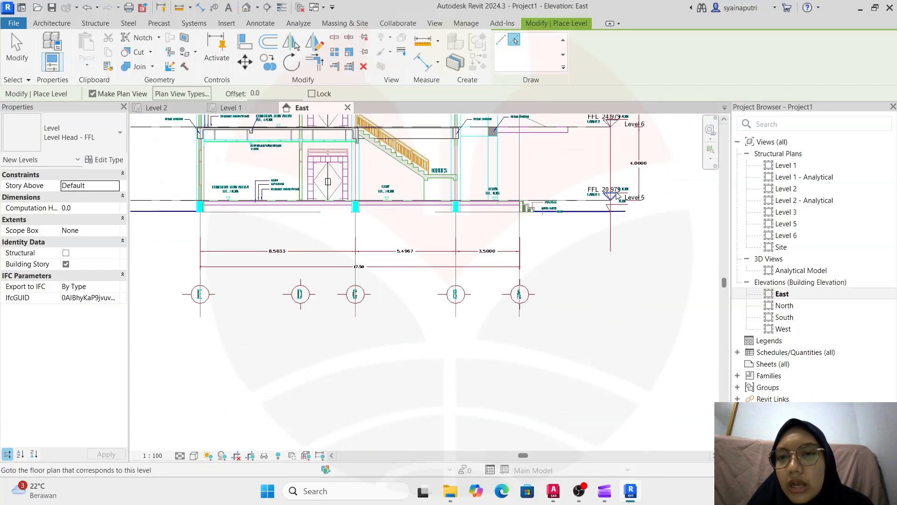
scroll(327, 299, "down", 2)
scroll(292, 302, "up", 4)
scroll(291, 301, "up", 3)
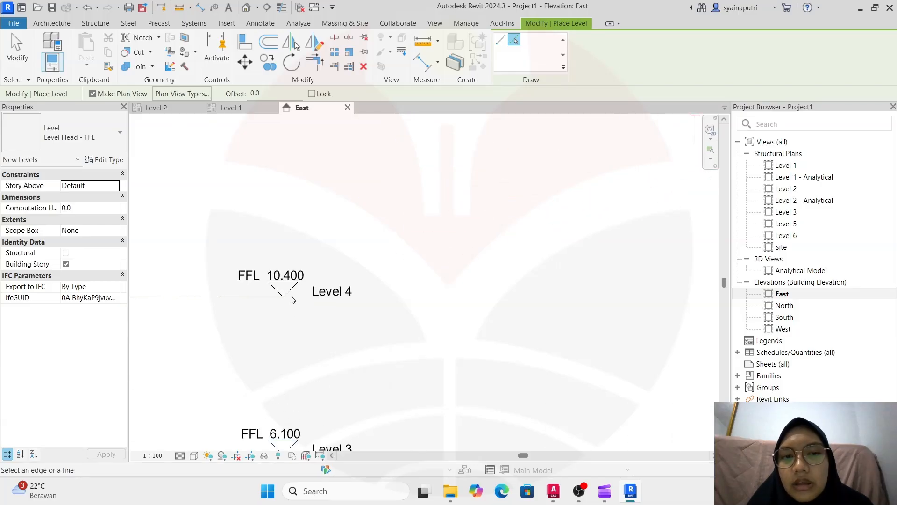
scroll(291, 302, "down", 4)
scroll(292, 397, "down", 2)
middle_click_drag(295, 400, 355, 246)
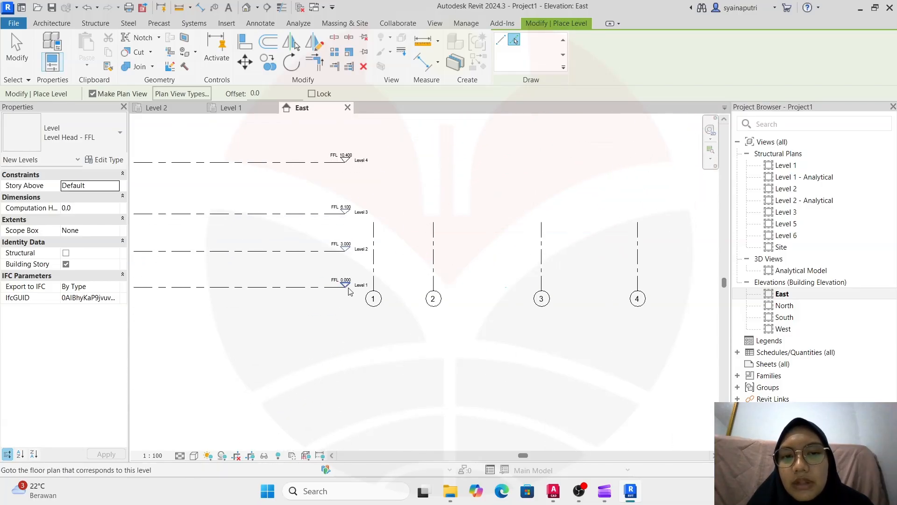
scroll(344, 280, "up", 3)
scroll(343, 279, "down", 4)
scroll(343, 280, "up", 5)
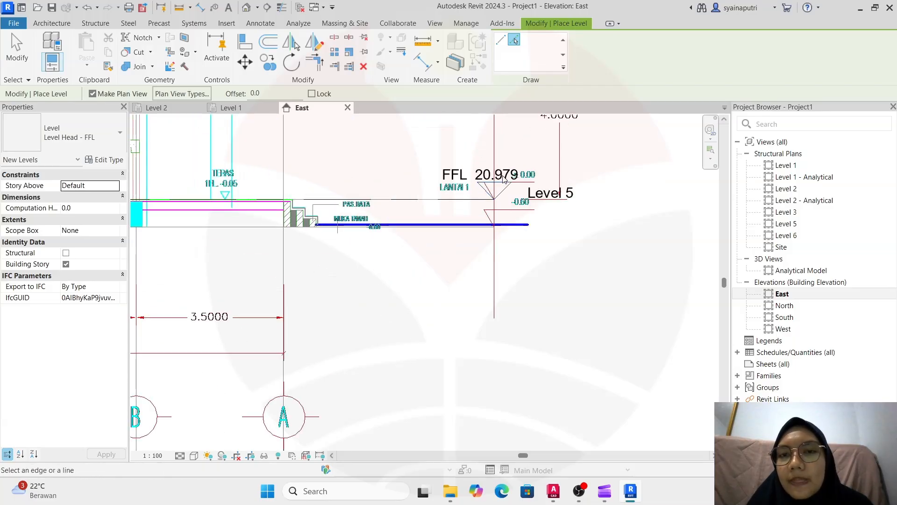
scroll(504, 178, "down", 5)
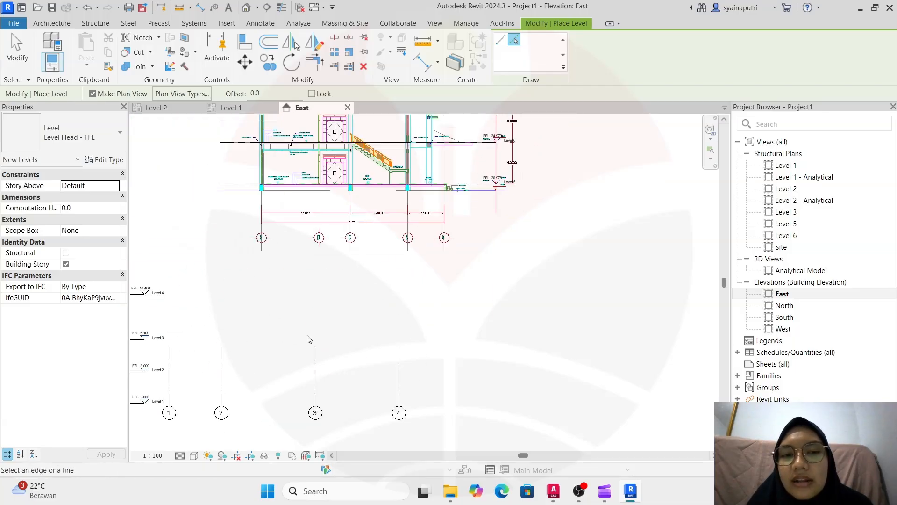
scroll(506, 181, "up", 6)
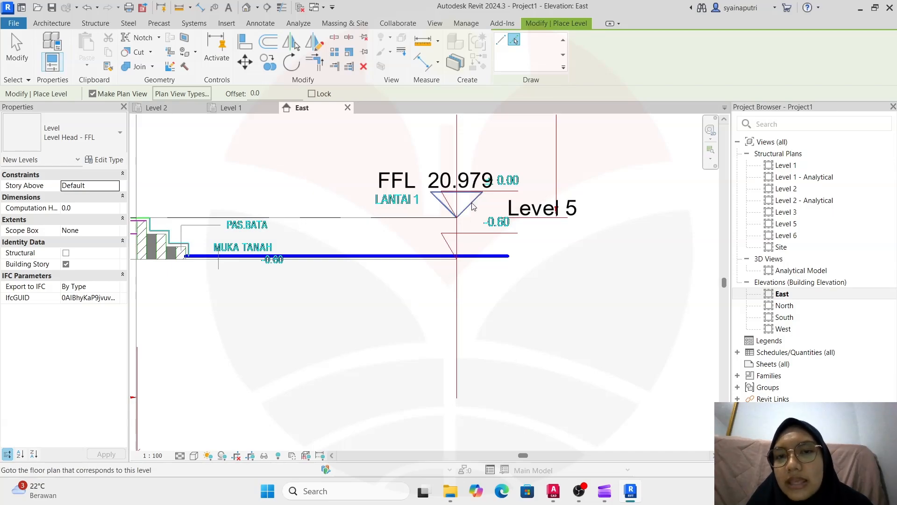
- Pick the LANTAI 1 floor line of the section drawing again to place another level on it
scroll(472, 202, "down", 2)
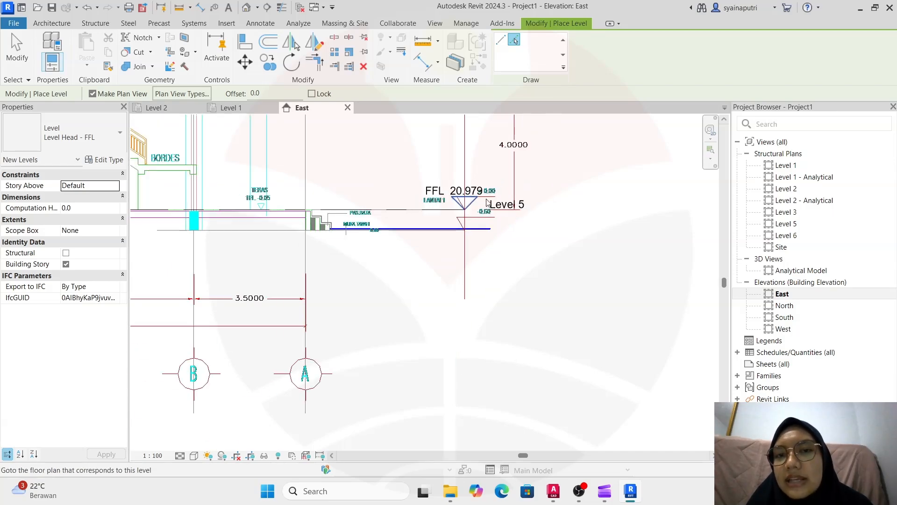
left_click(427, 208)
middle_click_drag(426, 211, 453, 306)
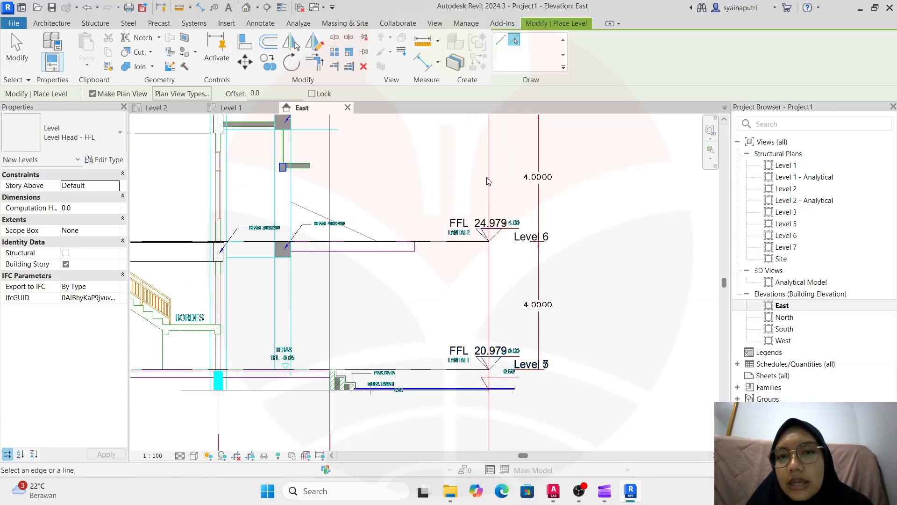
- End level placement, then select the linked section drawing Potongan BC.dwg and unpin it
scroll(485, 181, "down", 4)
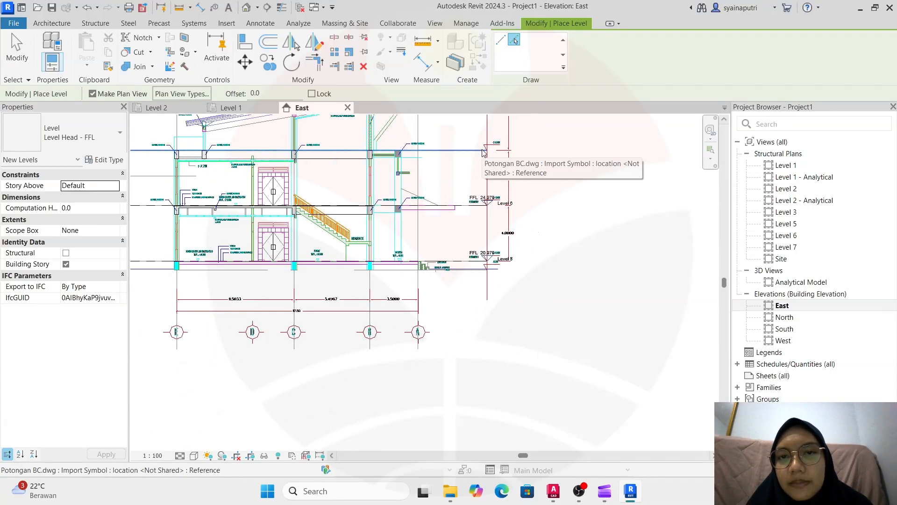
key("Escape")
left_click(509, 175)
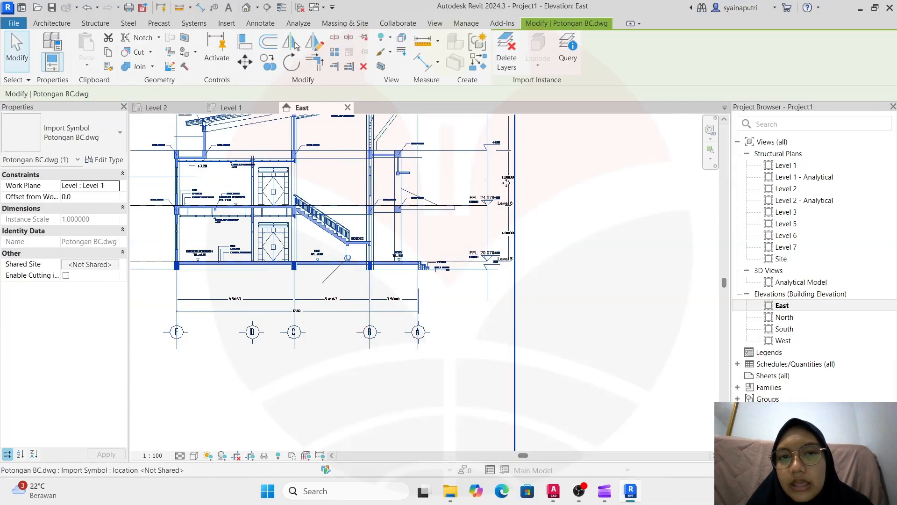
scroll(505, 190, "down", 3)
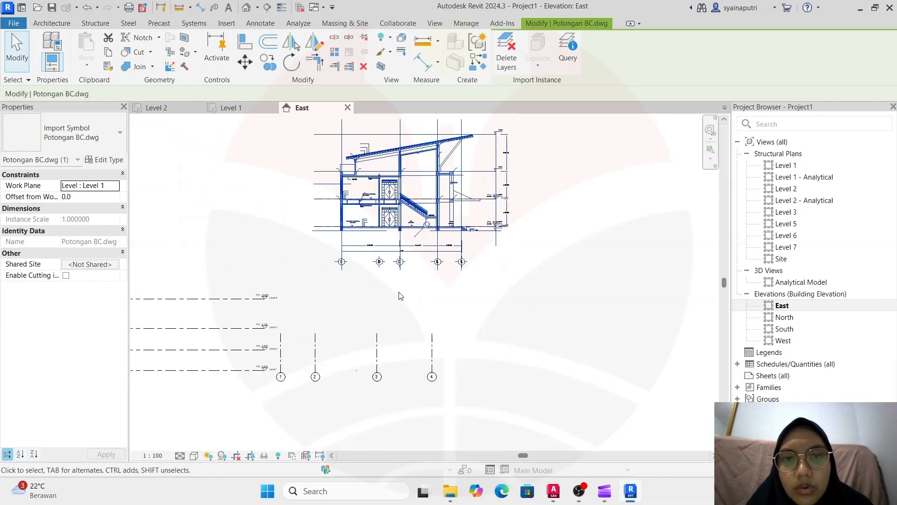
scroll(427, 229, "up", 5)
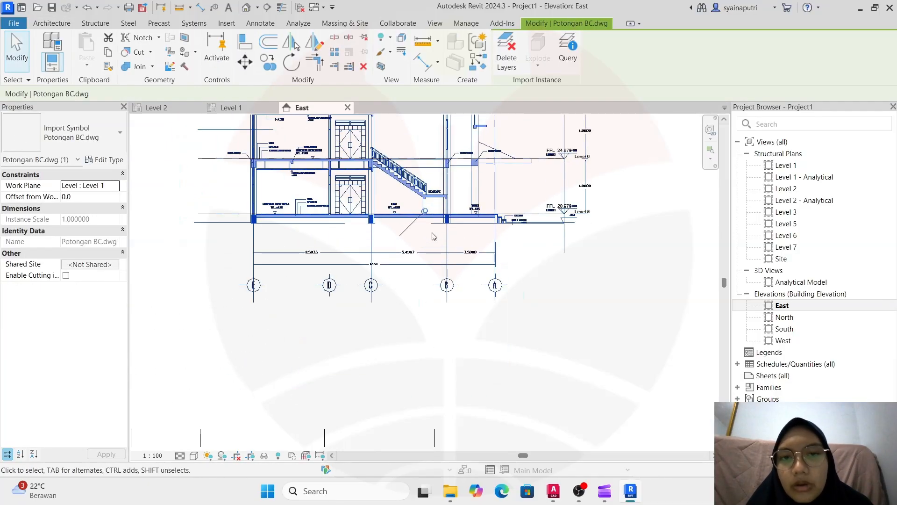
left_click(421, 206)
scroll(447, 269, "down", 2)
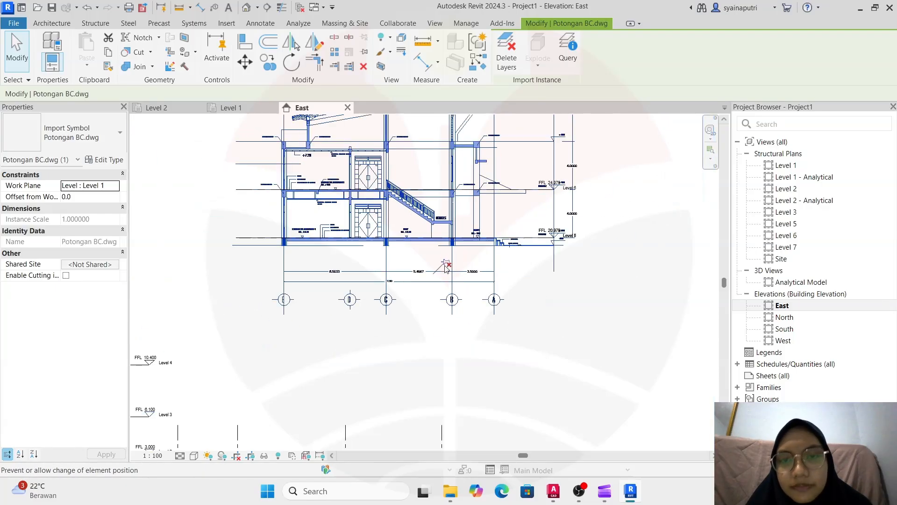
scroll(446, 269, "down", 2)
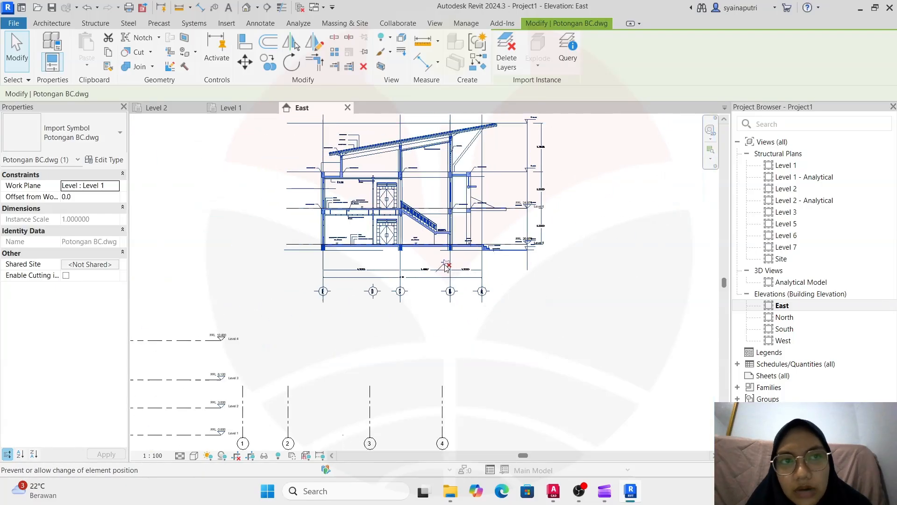
left_click(245, 61)
scroll(530, 251, "up", 2)
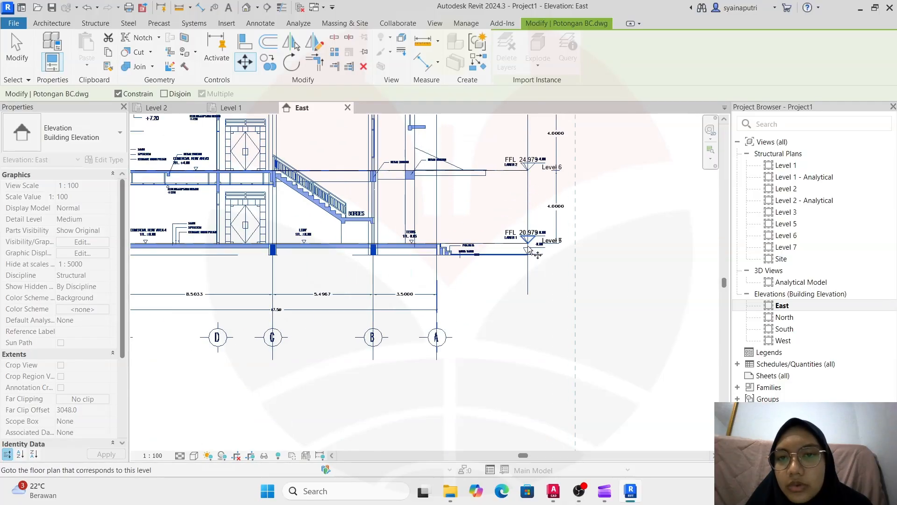
scroll(529, 251, "up", 6)
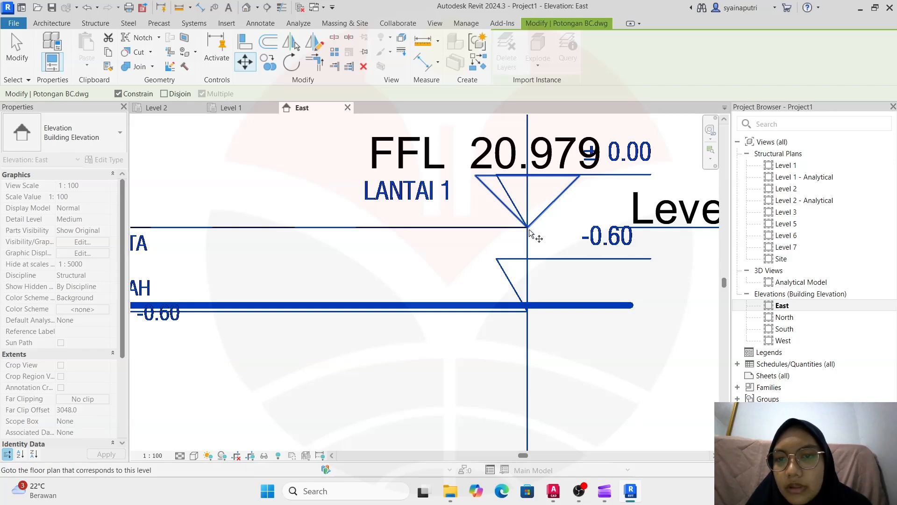
scroll(533, 231, "down", 4)
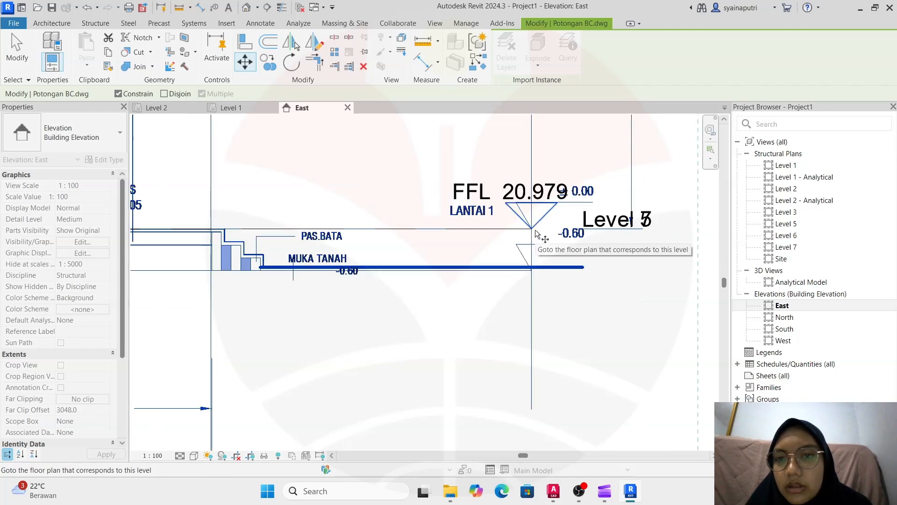
scroll(536, 234, "down", 5)
scroll(509, 262, "up", 2)
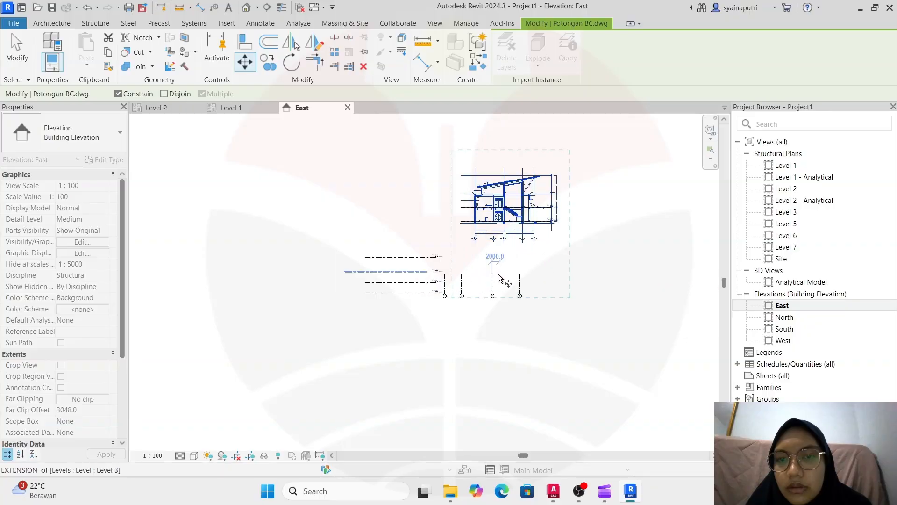
scroll(418, 304, "up", 5)
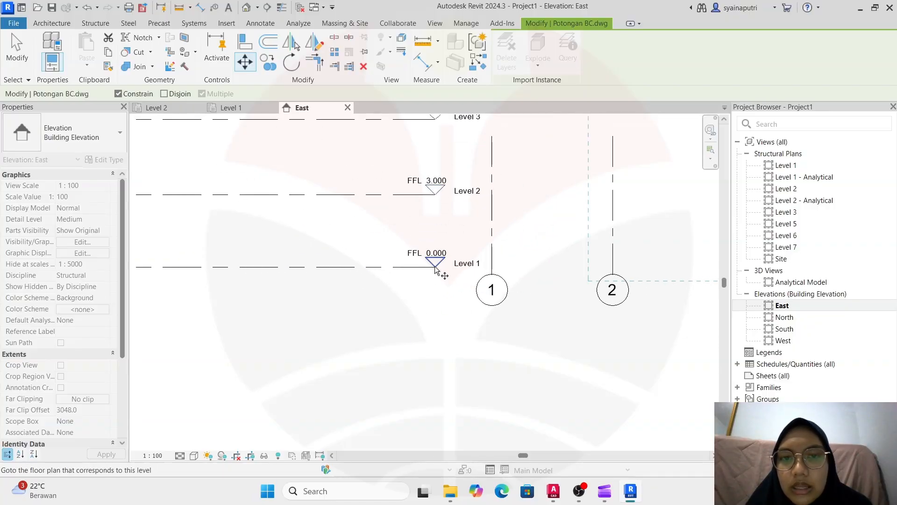
scroll(445, 275, "down", 6)
key("Escape")
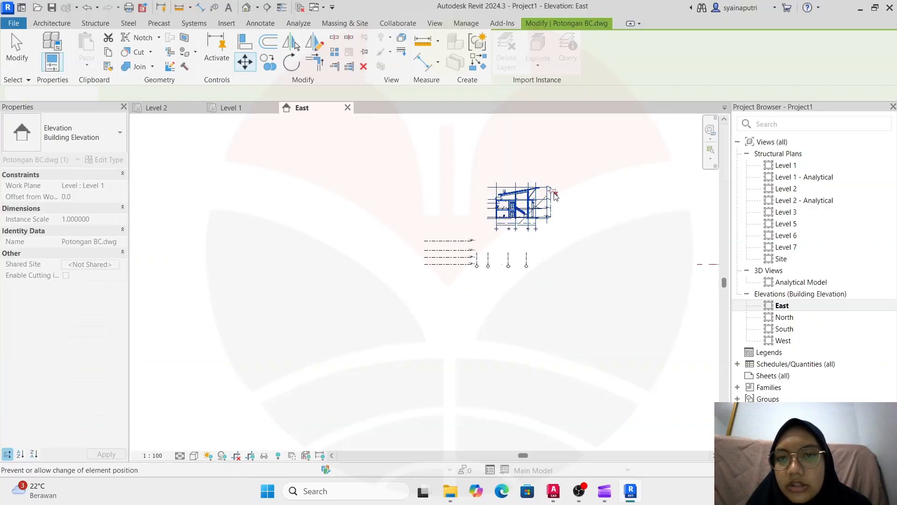
left_click(550, 212)
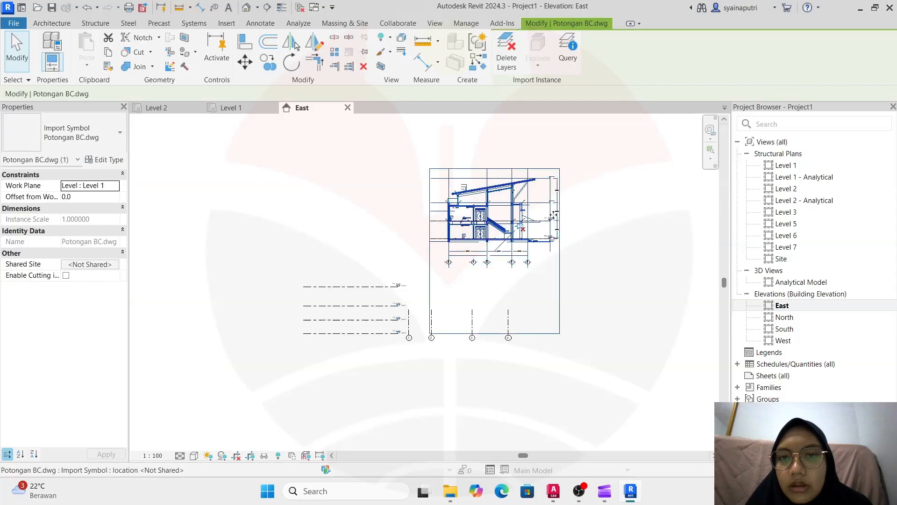
scroll(496, 235, "up", 4)
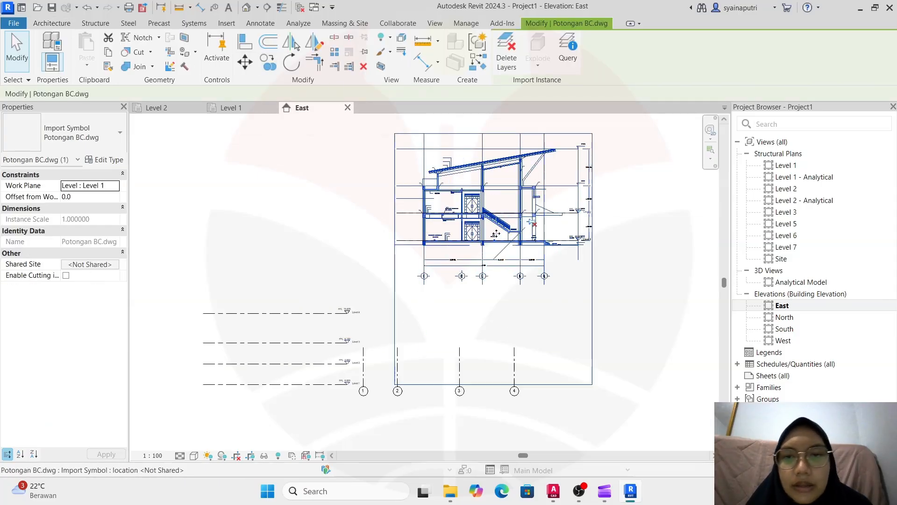
left_click(244, 62)
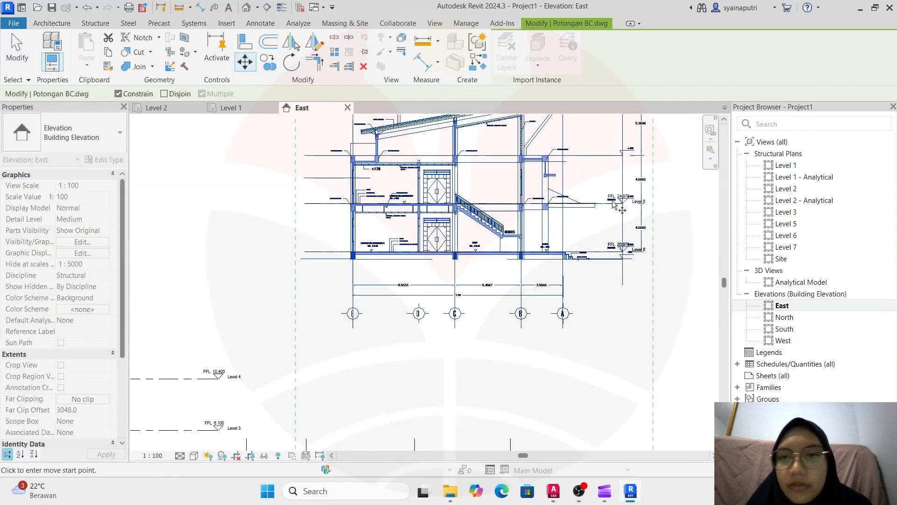
scroll(612, 271, "up", 6)
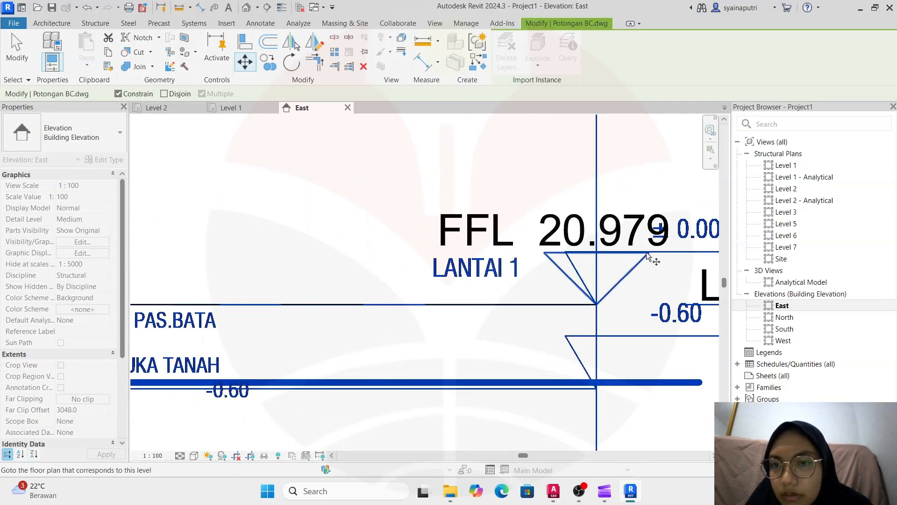
scroll(596, 302, "down", 8)
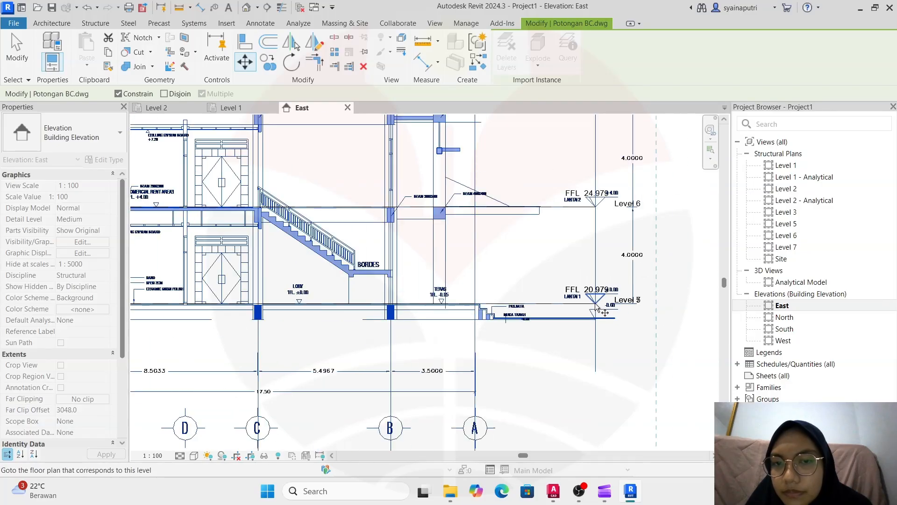
scroll(598, 292, "up", 6)
key("Escape")
key("Escape")
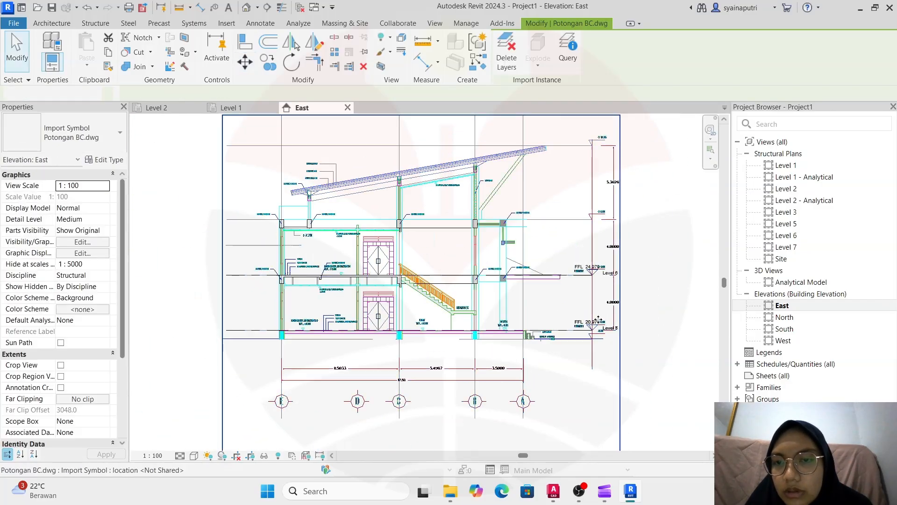
- Delete the two overlapping levels, Level 7 and Level 5, on the section's LANTAI 1 line, including Level 5's structural plan
scroll(596, 333, "up", 2)
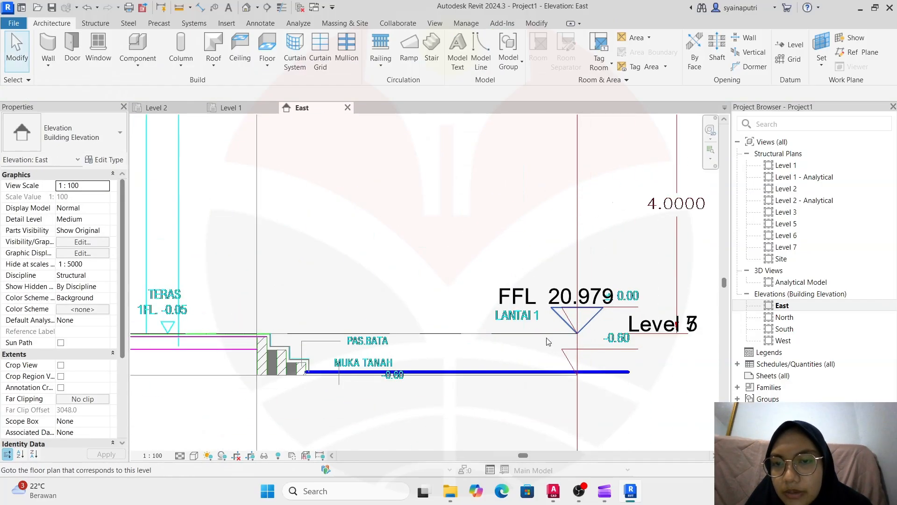
left_click(532, 335)
scroll(548, 278, "down", 1)
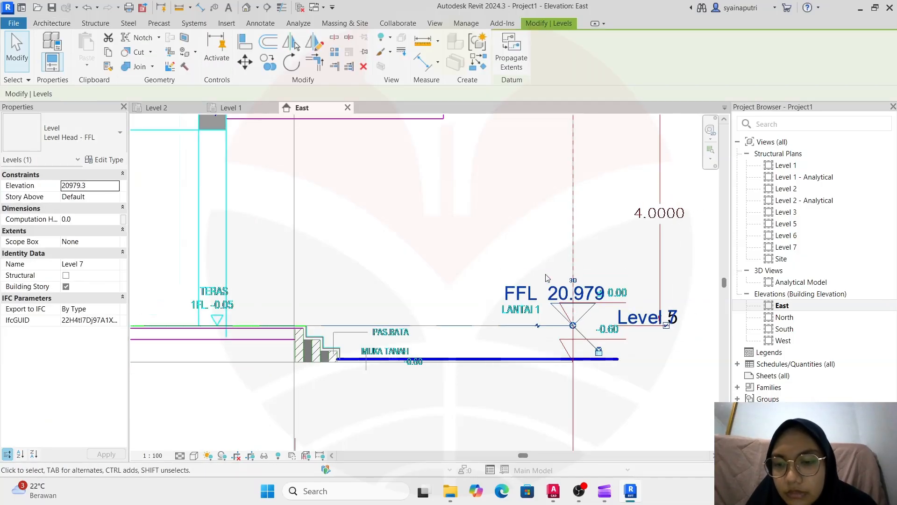
key("Delete")
left_click(503, 285)
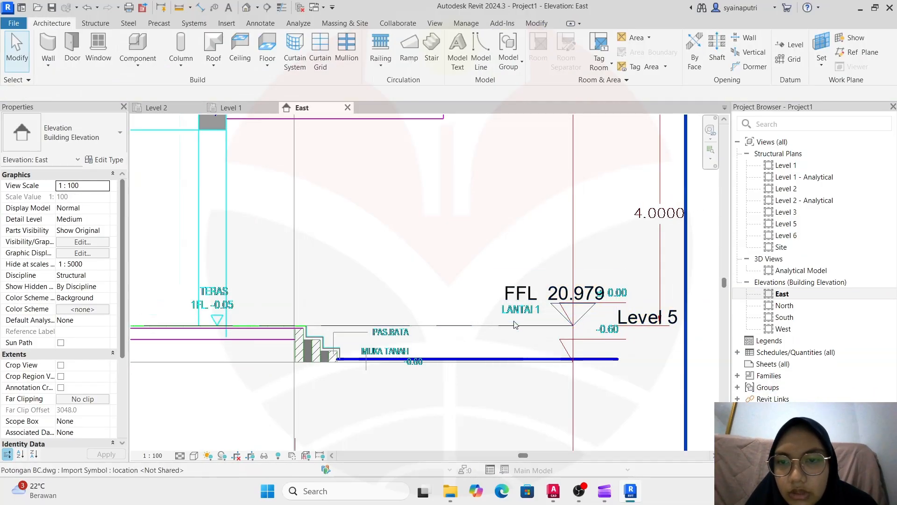
left_click(523, 325)
key("Delete")
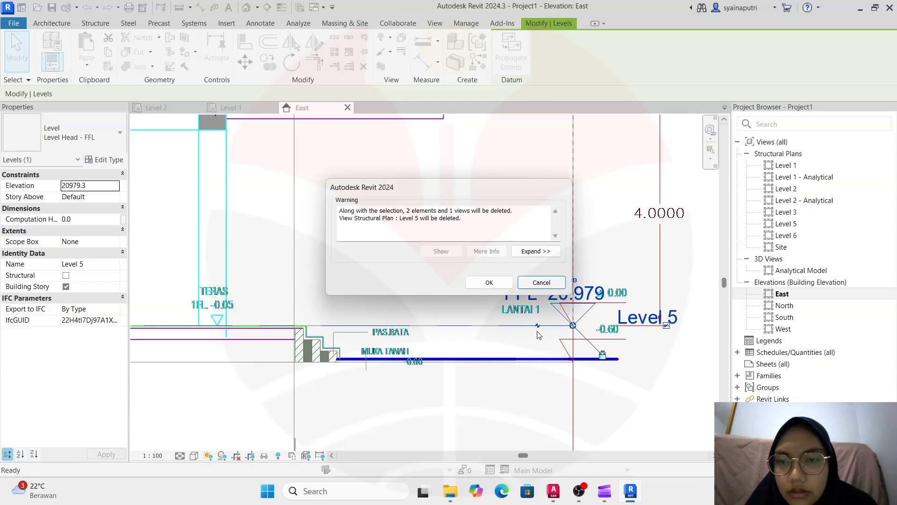
left_click(501, 280)
scroll(569, 287, "down", 2)
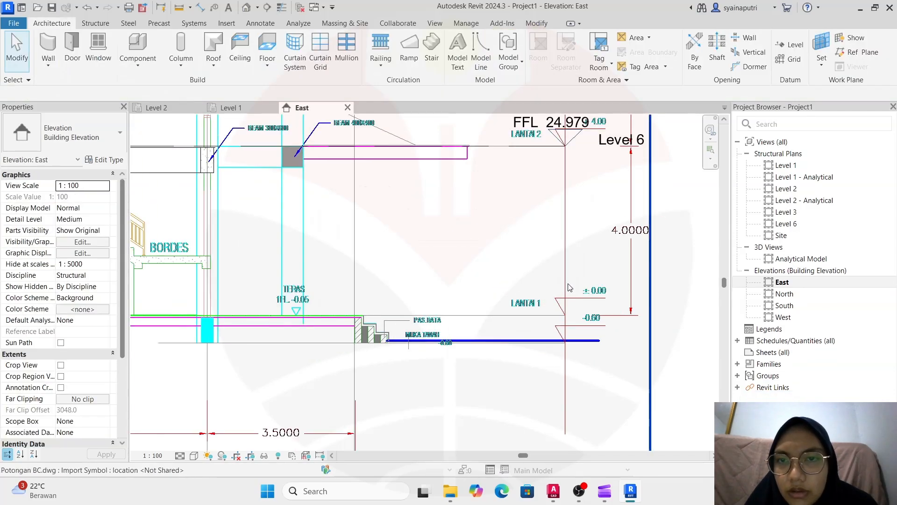
- Move the section drawing horizontally from the LANTAI 1 line's endpoint until it lines up with the Level 1 head
left_click(628, 313)
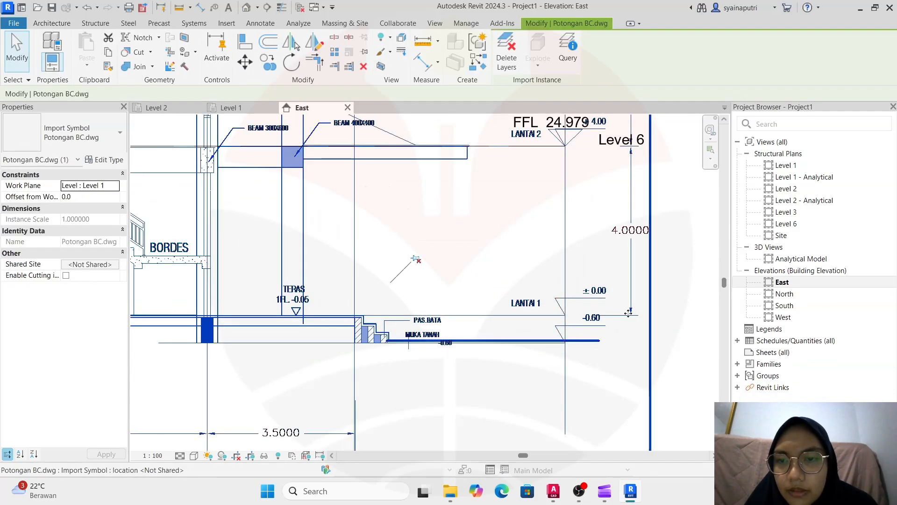
scroll(556, 288, "down", 2)
left_click(242, 67)
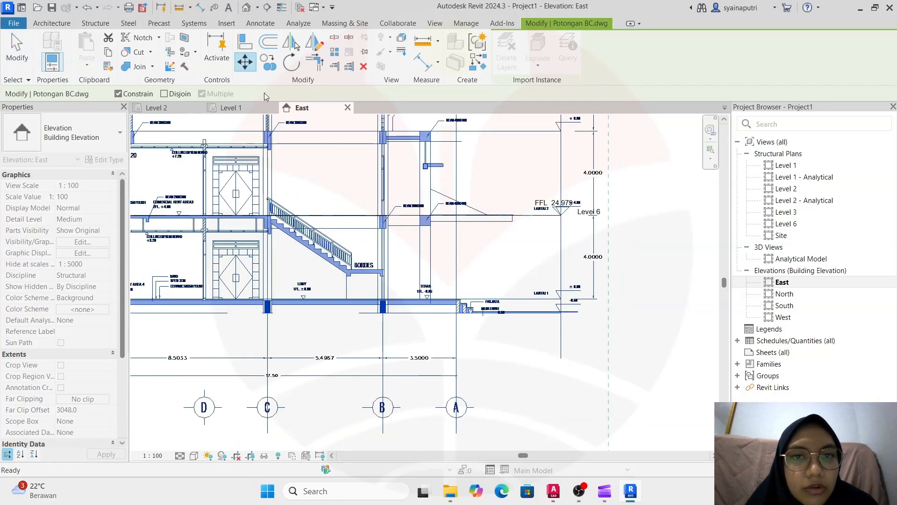
scroll(437, 260, "down", 1)
scroll(467, 275, "up", 4)
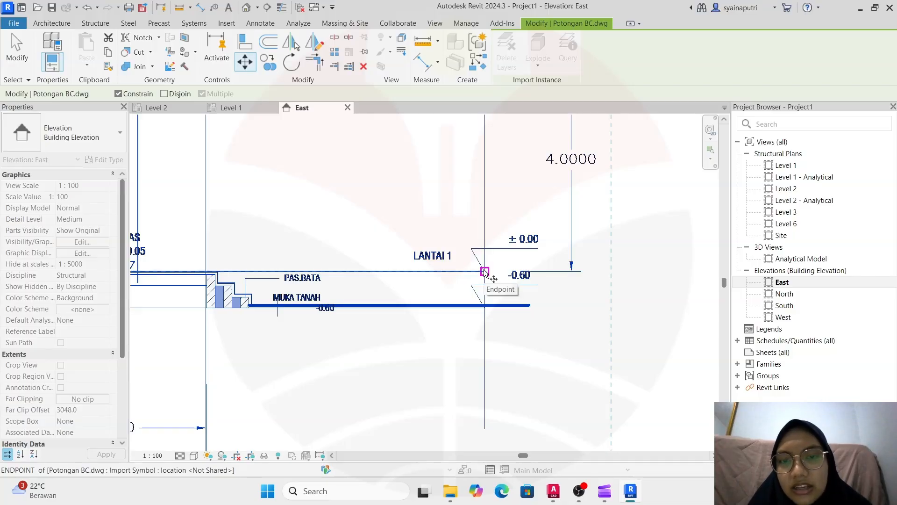
scroll(484, 272, "up", 2)
left_click(485, 273)
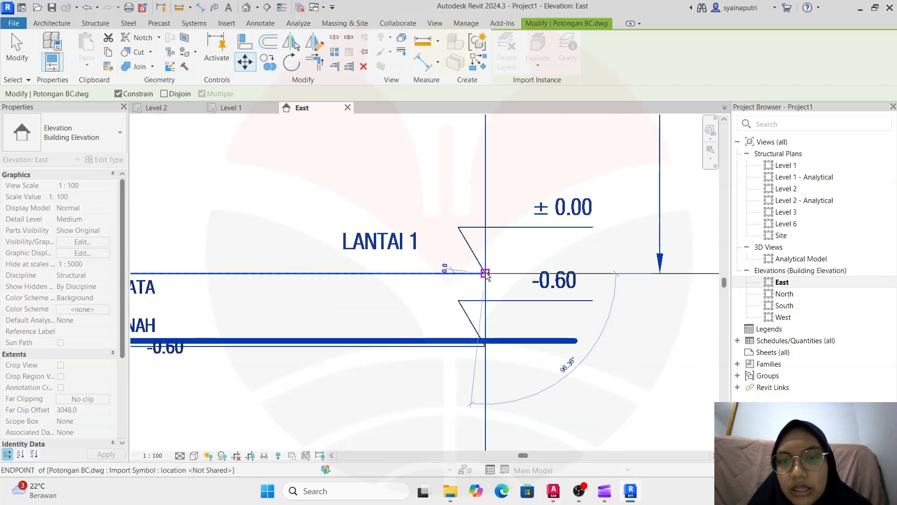
scroll(491, 280, "down", 6)
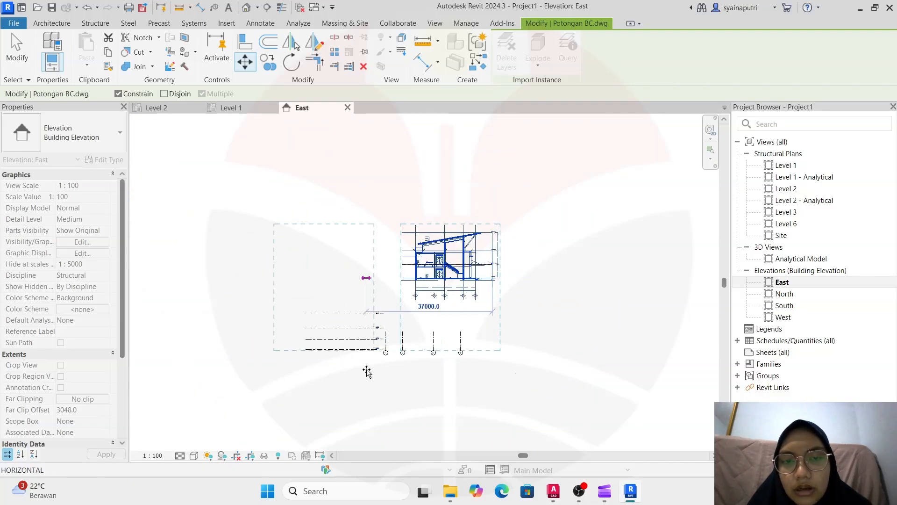
scroll(376, 355, "up", 5)
scroll(392, 326, "up", 2)
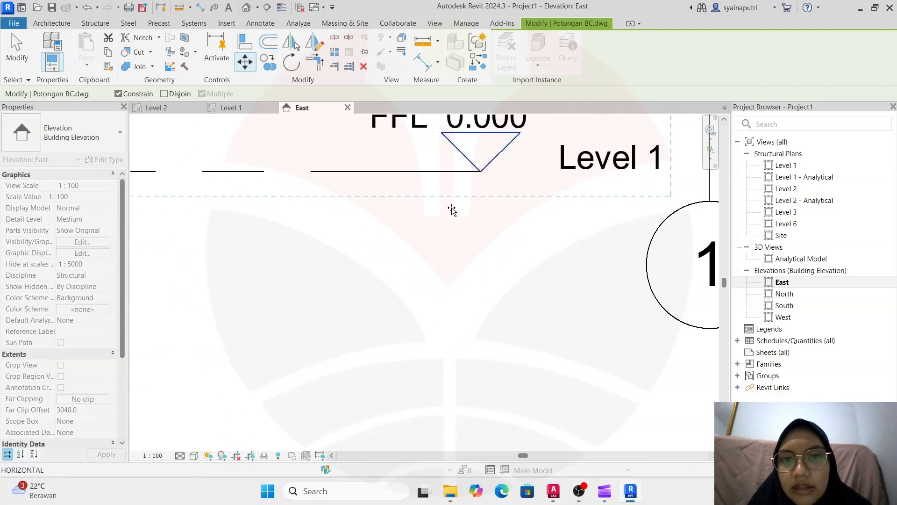
left_click(480, 173)
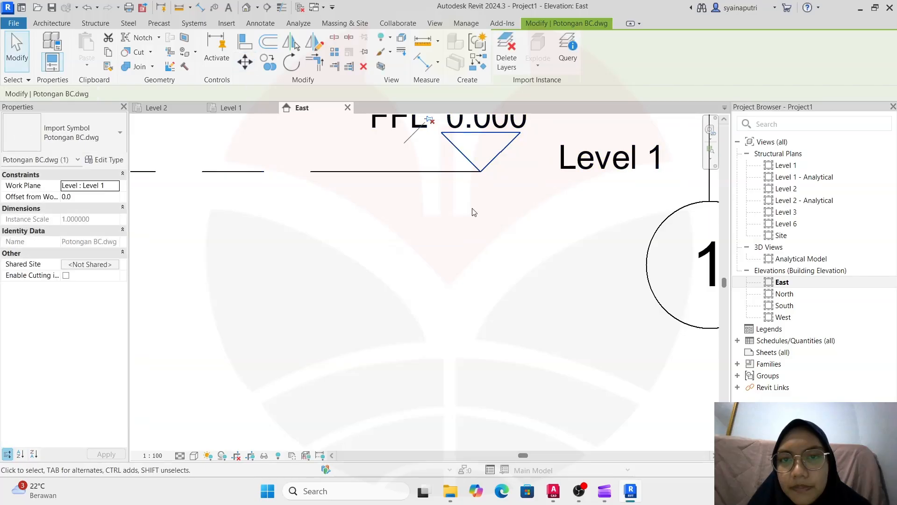
- Move the section drawing vertically from the LANTAI 1 line's endpoint down onto the Level 1 line
scroll(472, 213, "down", 4)
scroll(466, 128, "up", 7)
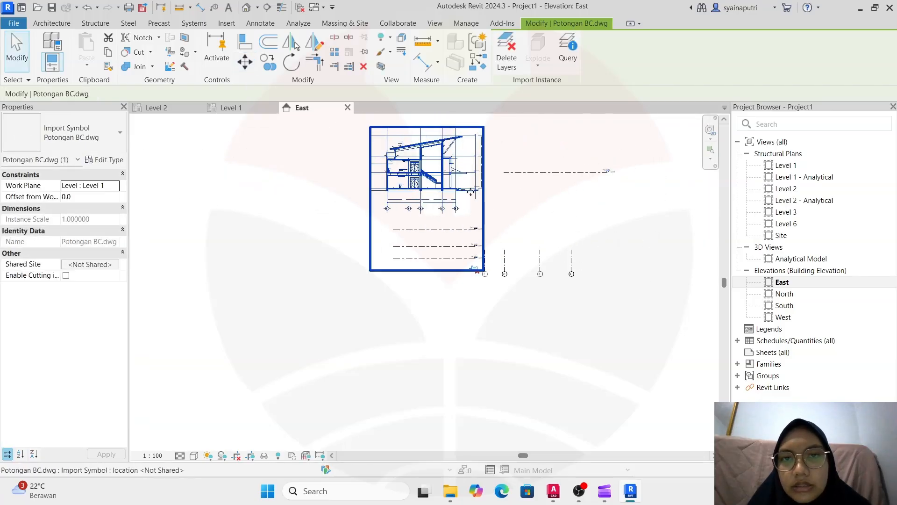
middle_click_drag(477, 186, 454, 266)
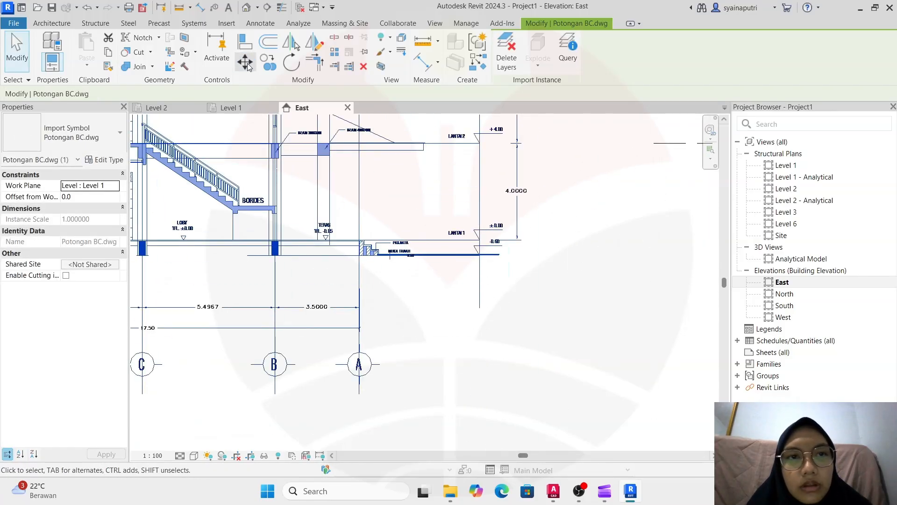
left_click(245, 62)
scroll(425, 226, "up", 3)
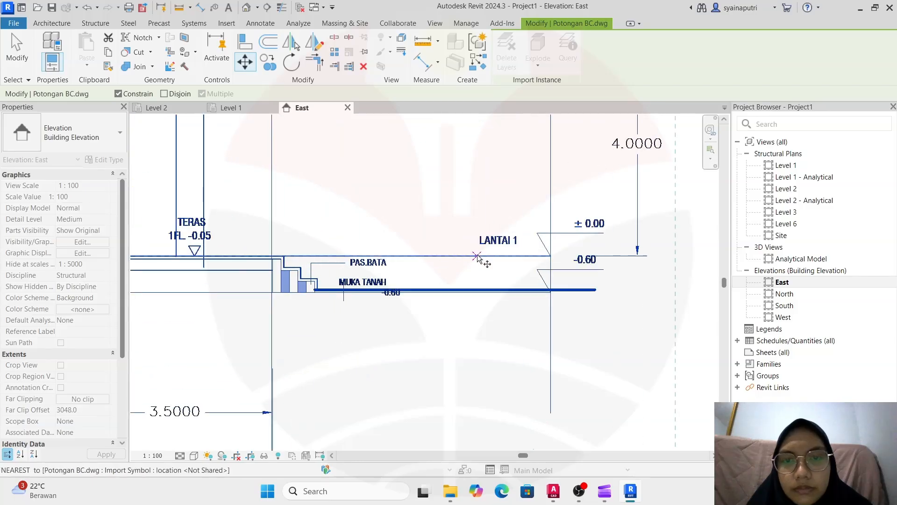
left_click(550, 256)
scroll(545, 284, "down", 9)
scroll(539, 418, "up", 5)
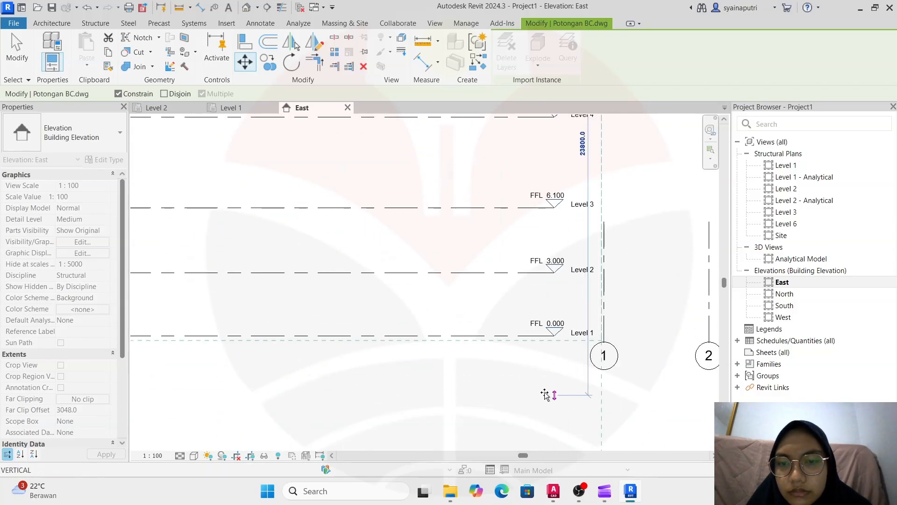
left_click(553, 339)
scroll(553, 356, "down", 1)
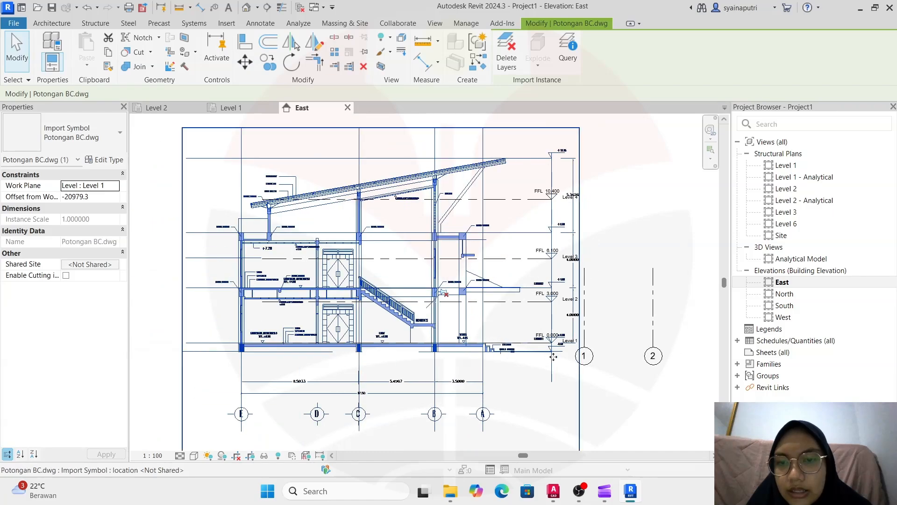
- Deselect the section drawing and set Level 2's elevation to 4.000 m, matching the drawing's LANTAI 2 mark
scroll(553, 356, "up", 8)
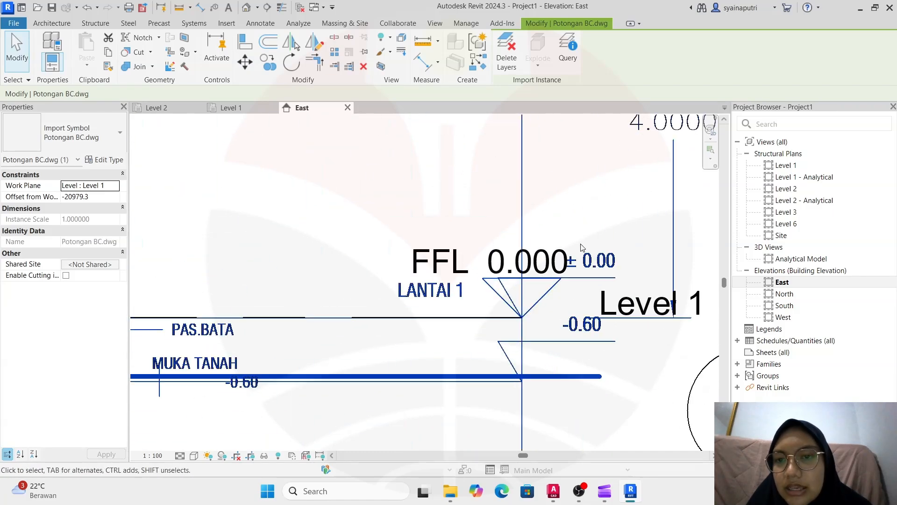
scroll(551, 259, "down", 6)
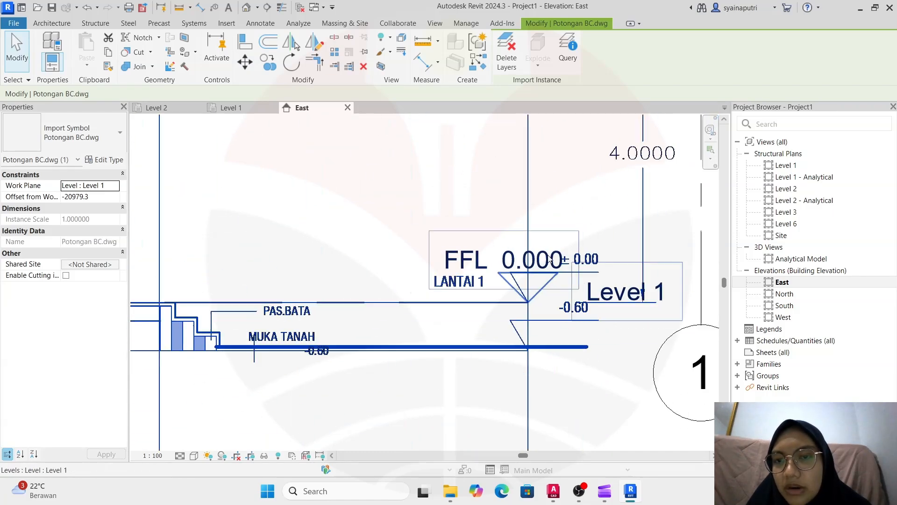
scroll(559, 219, "up", 4)
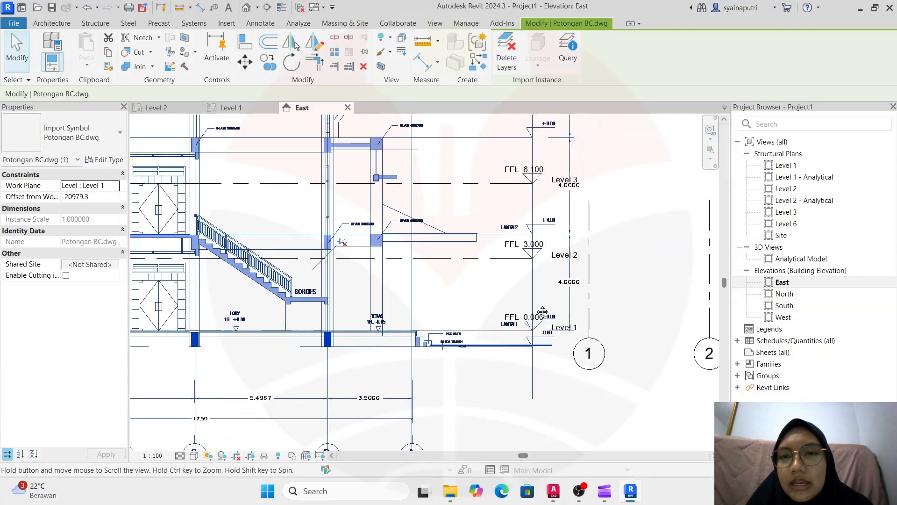
key("Escape")
scroll(533, 292, "up", 2)
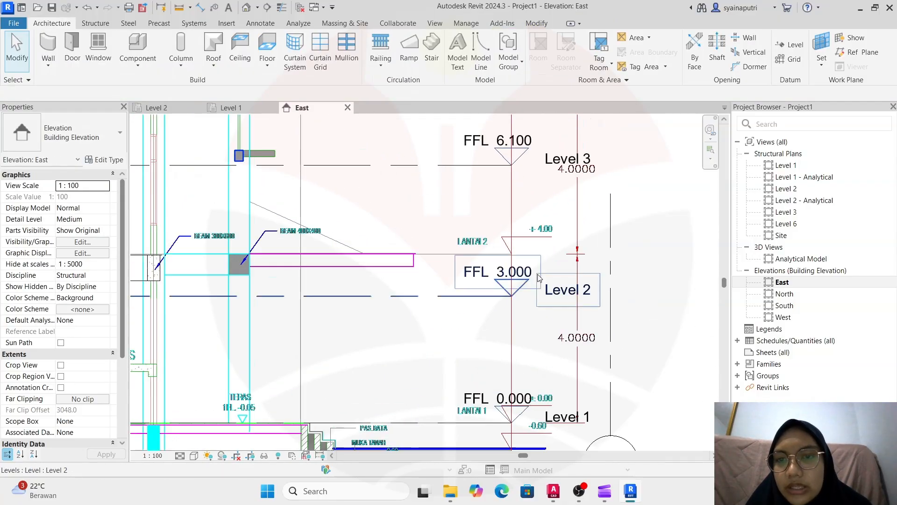
scroll(542, 256, "up", 2)
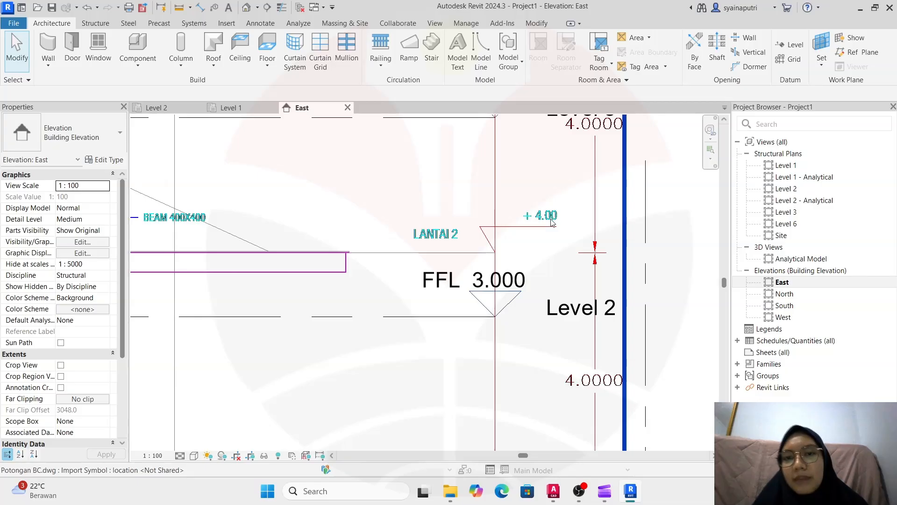
left_click(507, 280)
double_click(507, 281)
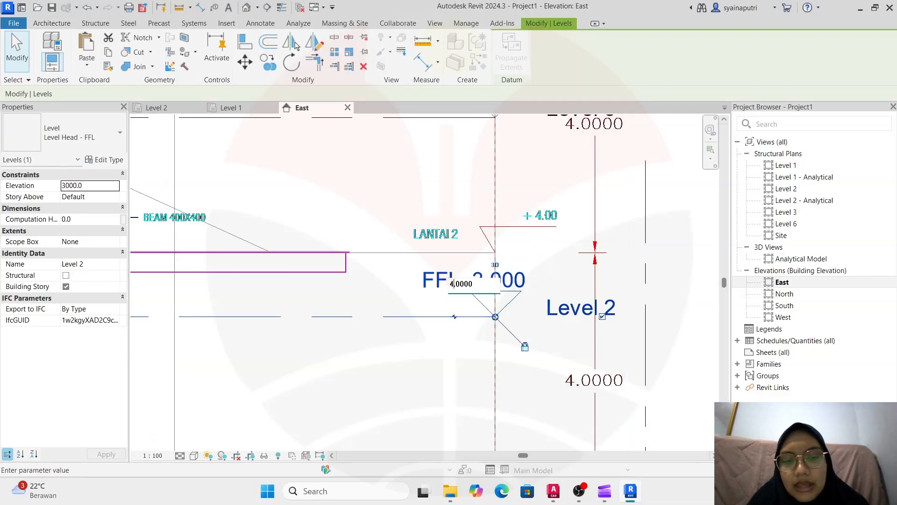
type("4")
key("Return")
- Set Level 3's elevation to 8.000 m, matching the +8.00 mark on the section drawing
scroll(457, 286, "down", 5)
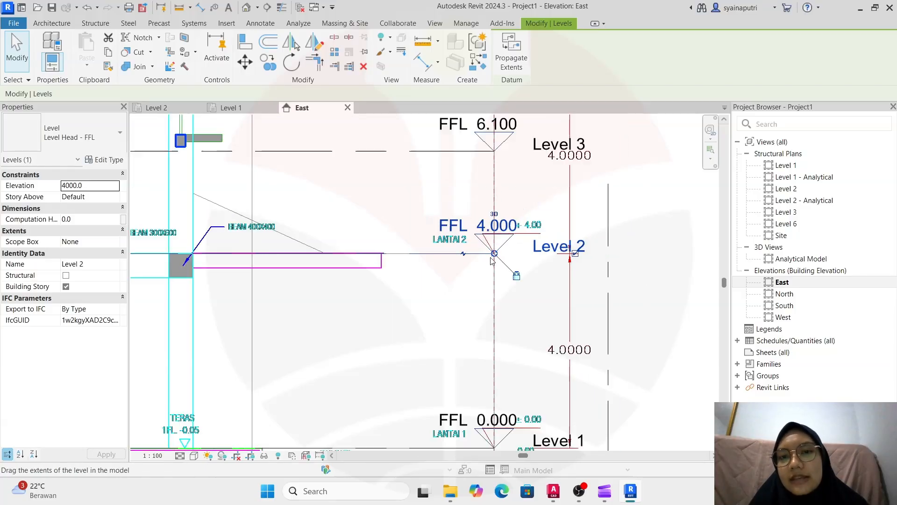
scroll(489, 299, "up", 2)
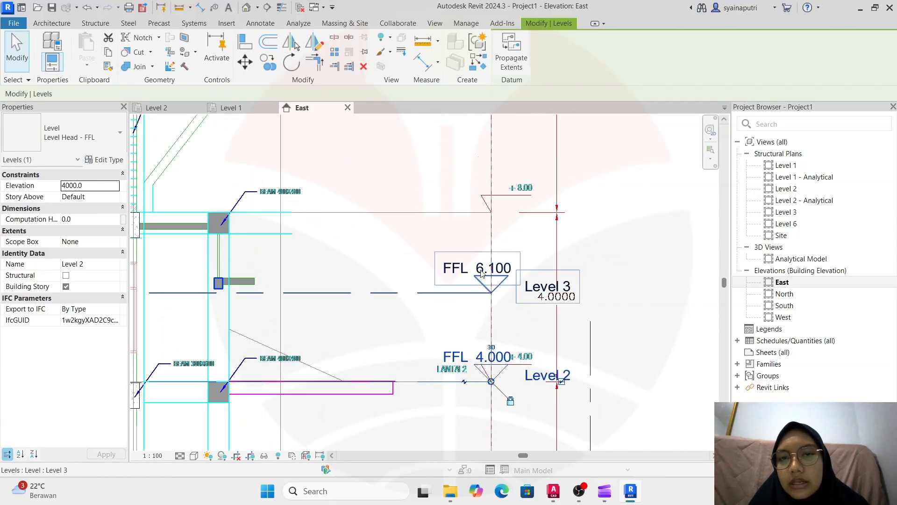
double_click(483, 270)
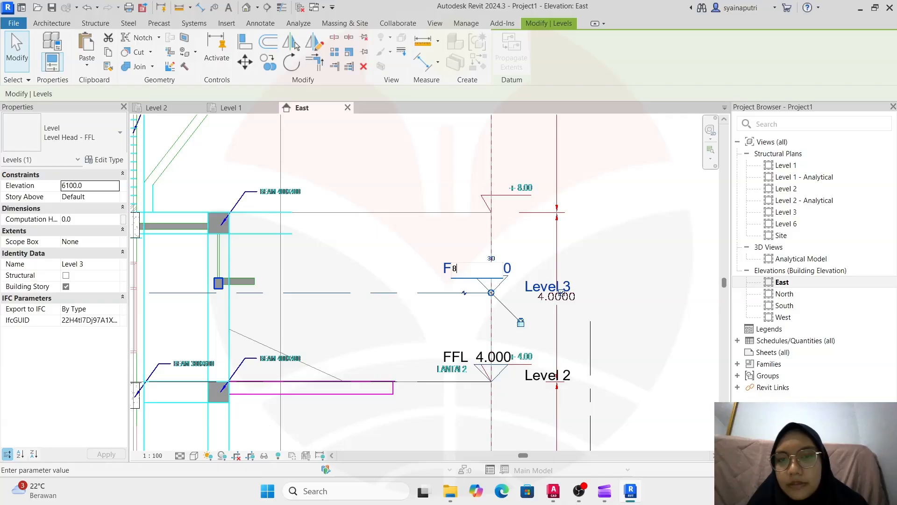
type("8")
key("Return")
- Set Level 4's elevation to 13.36 m, matching the section drawing's roof mark, and deselect the level
scroll(491, 279, "down", 4)
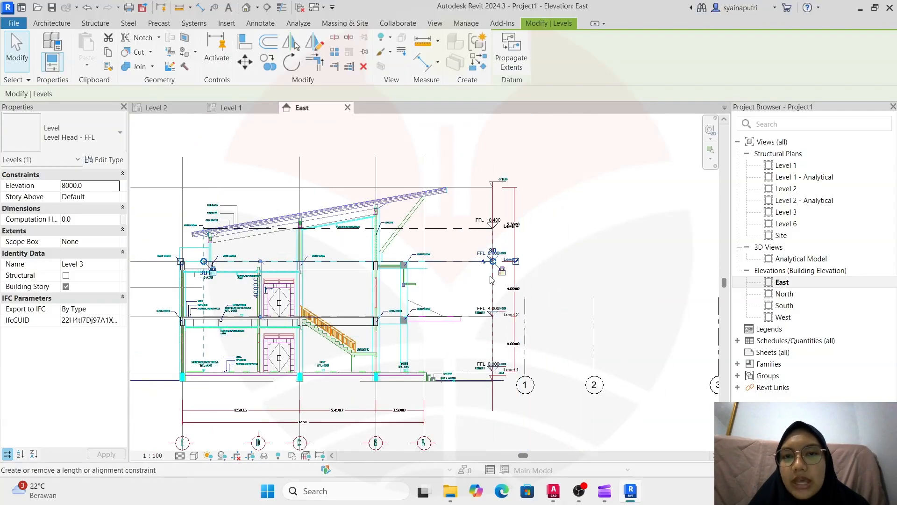
scroll(481, 206, "up", 2)
left_click(498, 231)
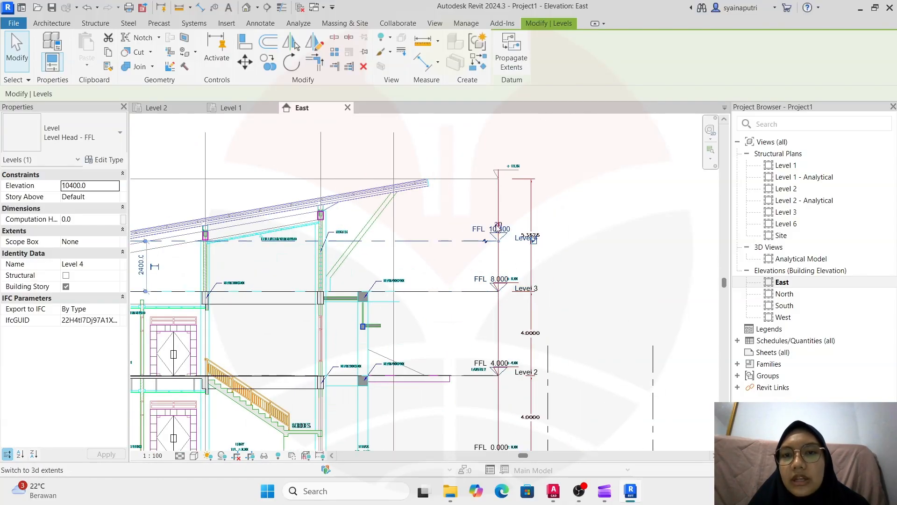
scroll(498, 229, "up", 3)
double_click(488, 256)
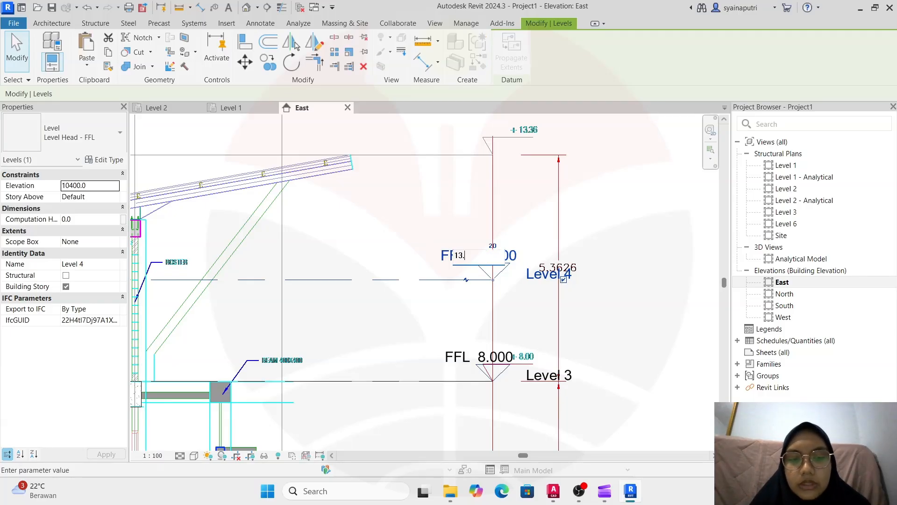
type("13.35")
key("BackSpace")
type("6")
key("Return")
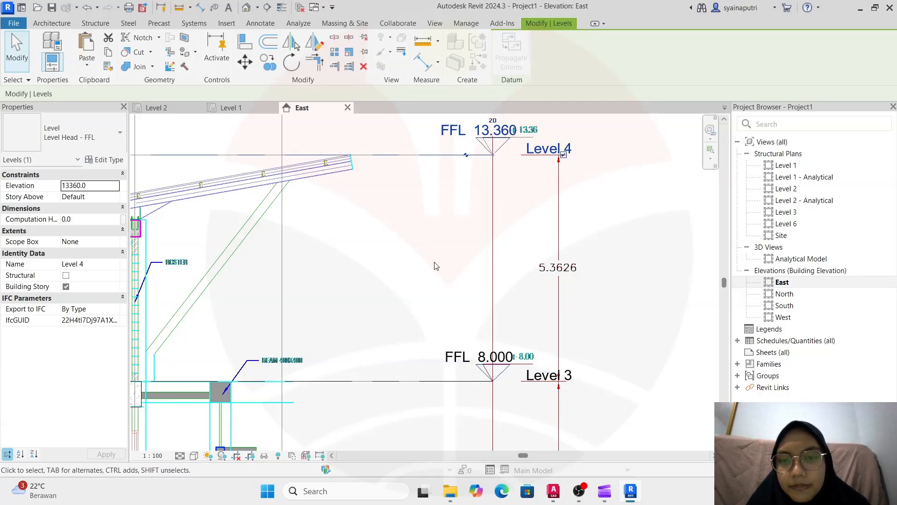
left_click(435, 266)
- Review the level heads against the section drawing's floor lines and the nearby grids across the East elevation
scroll(435, 262, "down", 5)
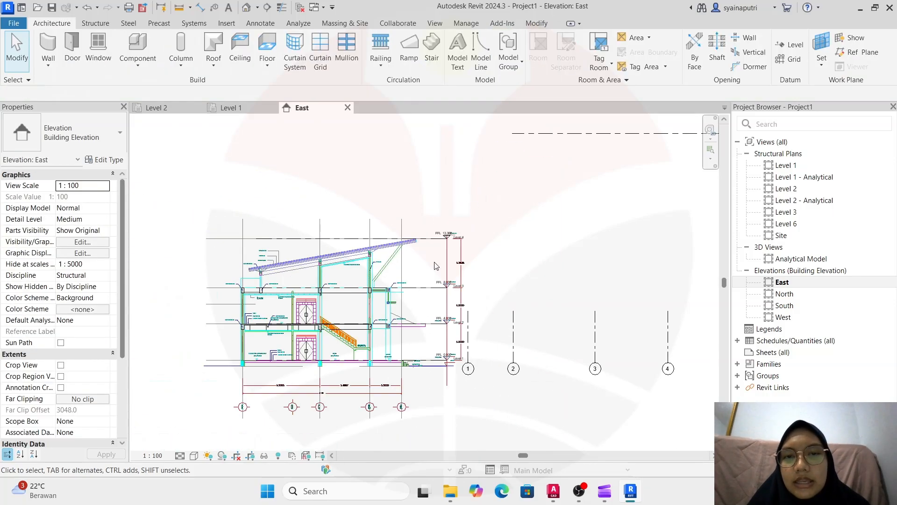
scroll(511, 232, "up", 2)
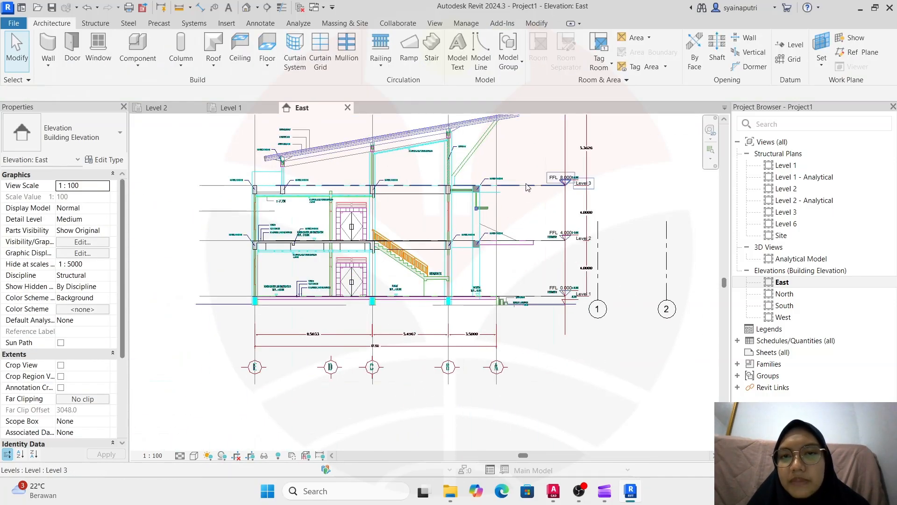
middle_click_drag(541, 200, 549, 276)
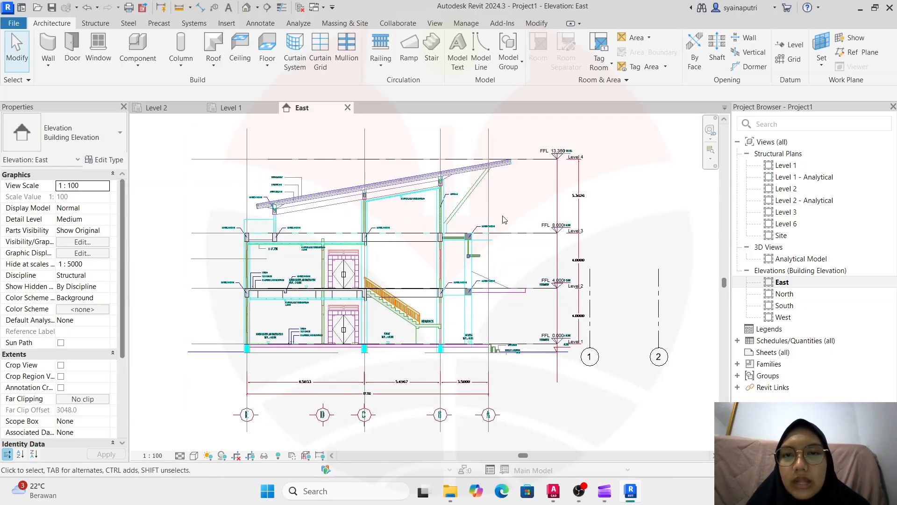
scroll(505, 220, "down", 2)
middle_click_drag(505, 223, 431, 222)
scroll(567, 211, "down", 2)
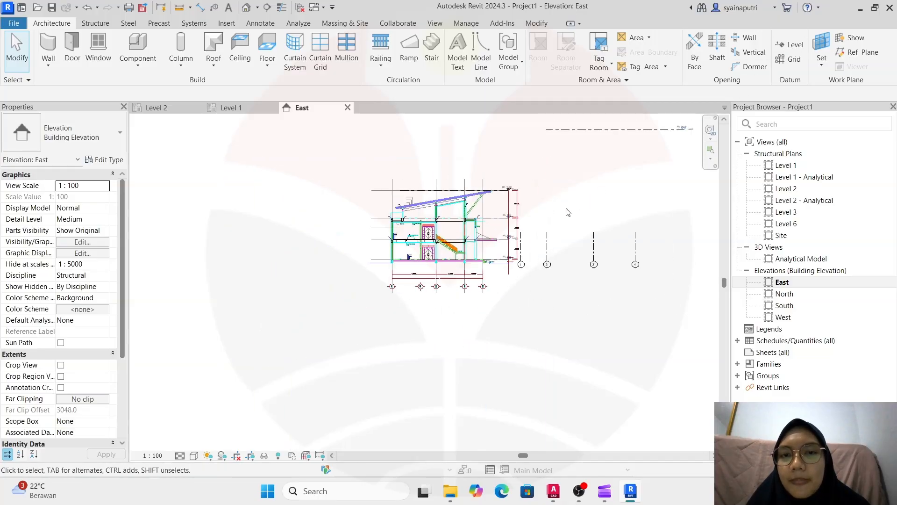
middle_click_drag(624, 206, 505, 255)
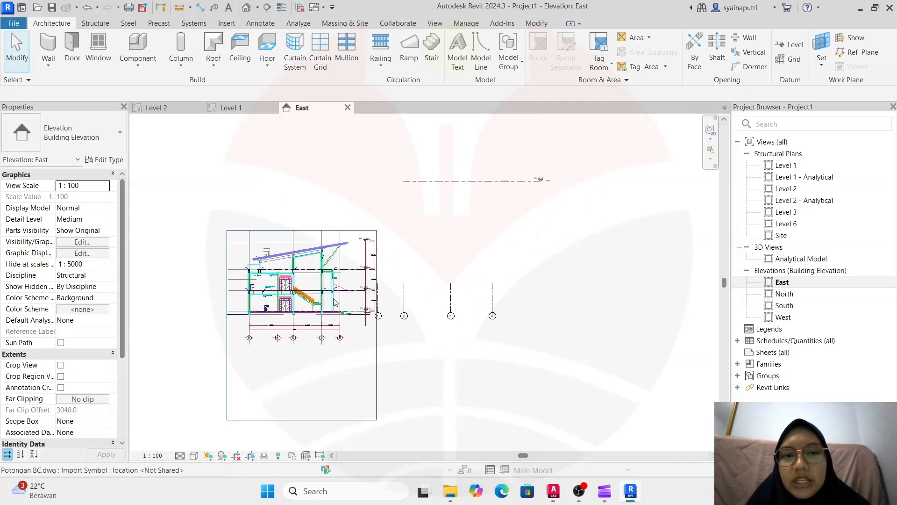
mouse_move(337, 317)
middle_mouse_down()
mouse_move(442, 307)
mouse_move(414, 300)
middle_mouse_up()
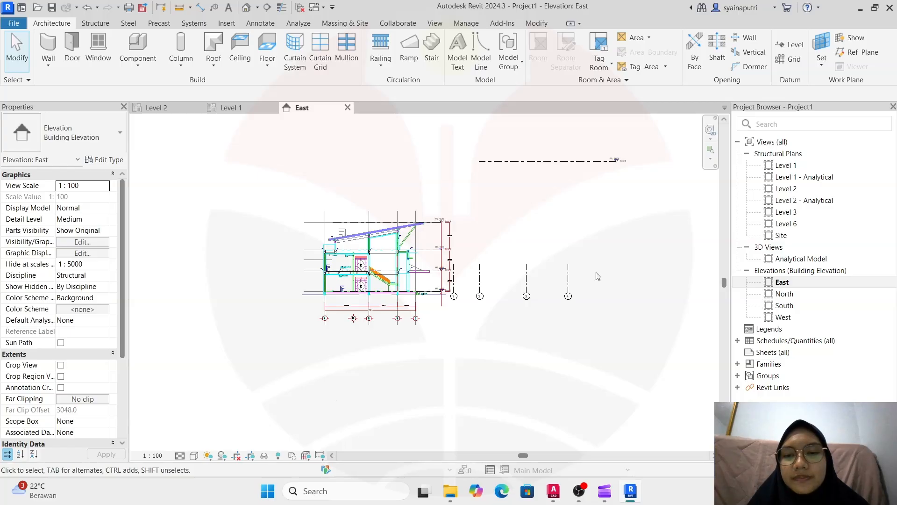
left_click(575, 493)
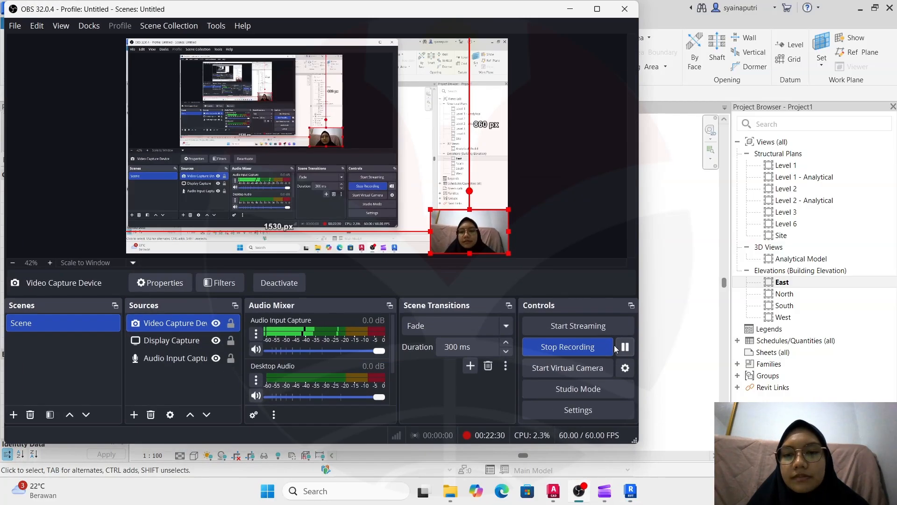